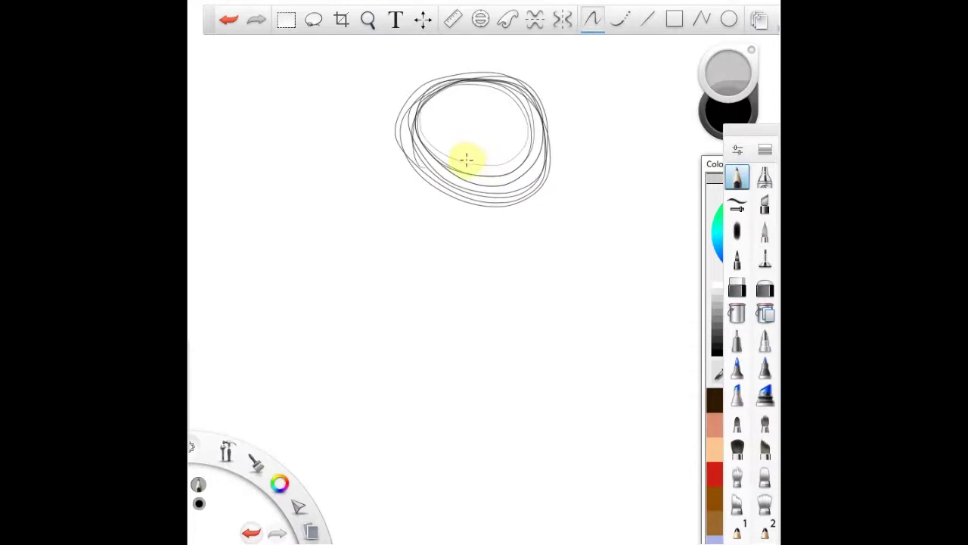
# Sketch the facial centre line and converging cheek and jaw lines that extend the head circle down to the chin.
pyautogui.moveTo(464, 162)
pyautogui.mouseDown()
pyautogui.moveTo(486, 81)
pyautogui.moveTo(469, 99)
pyautogui.moveTo(503, 106)
pyautogui.mouseUp()
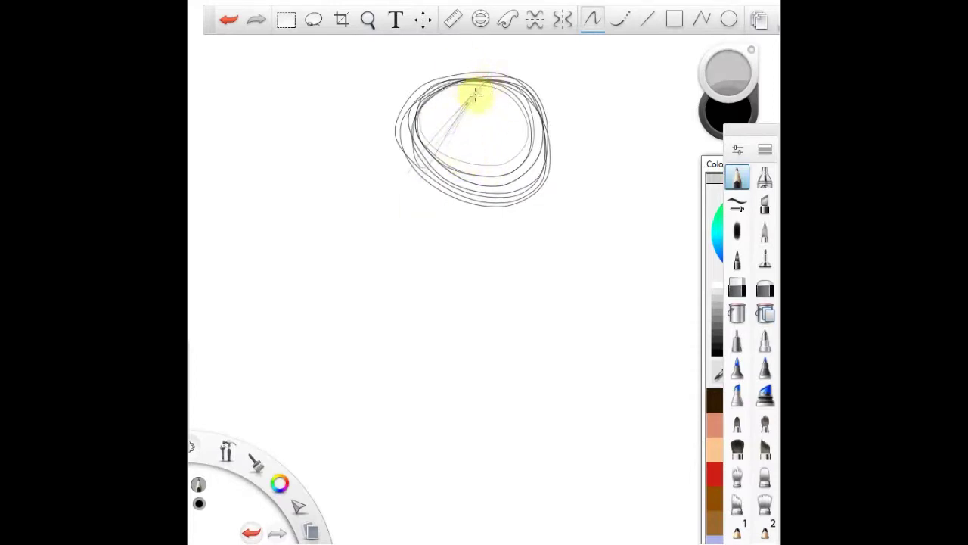
pyautogui.moveTo(472, 113); pyautogui.dragTo(443, 123)
pyautogui.moveTo(486, 91)
pyautogui.mouseDown()
pyautogui.moveTo(386, 261)
pyautogui.moveTo(471, 94)
pyautogui.moveTo(384, 244)
pyautogui.mouseUp()
pyautogui.moveTo(390, 146)
pyautogui.mouseDown()
pyautogui.moveTo(393, 260)
pyautogui.moveTo(485, 231)
pyautogui.mouseUp()
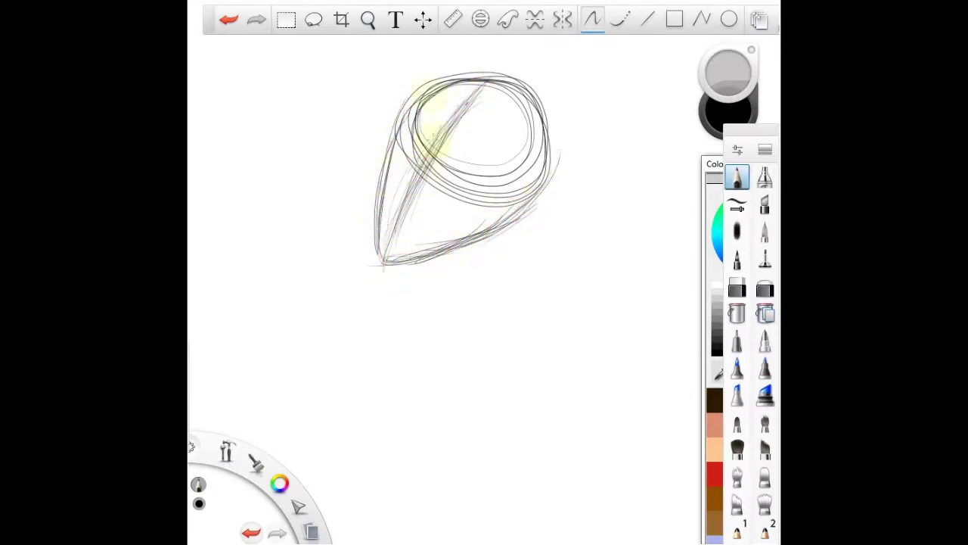
# Rotate the head sketch so that the chin points more directly downward.
pyautogui.press('v')
pyautogui.moveTo(510, 201)
pyautogui.mouseDown()
pyautogui.moveTo(518, 178)
pyautogui.moveTo(528, 181)
pyautogui.mouseUp()
pyautogui.moveTo(531, 174); pyautogui.dragTo(519, 165)
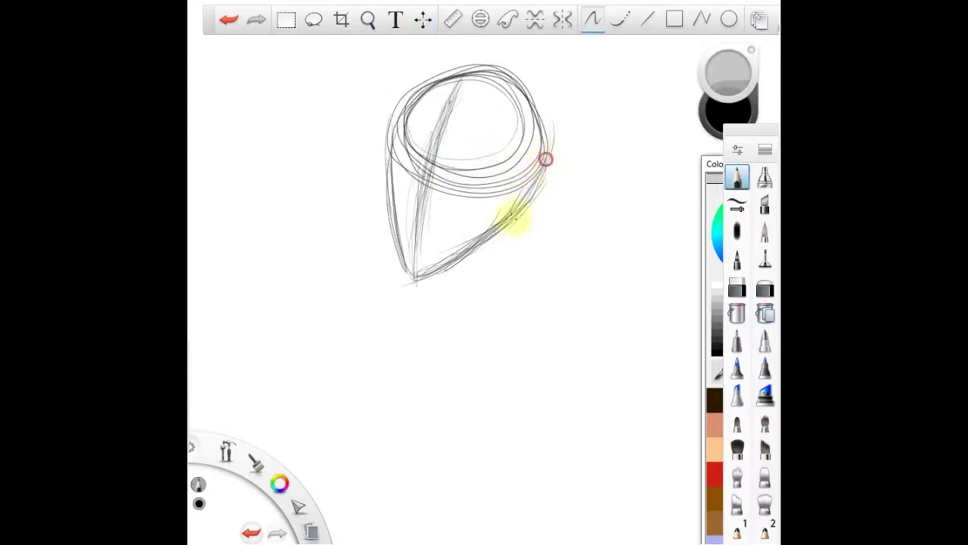
# Sketch both sides of the neck and the sloping shoulder lines below the head.
pyautogui.moveTo(424, 282); pyautogui.dragTo(437, 324)
pyautogui.moveTo(515, 219)
pyautogui.mouseDown()
pyautogui.moveTo(518, 280)
pyautogui.moveTo(559, 328)
pyautogui.mouseUp()
pyautogui.moveTo(432, 303); pyautogui.dragTo(338, 348)
pyautogui.moveTo(514, 282); pyautogui.dragTo(543, 305)
pyautogui.moveTo(428, 306); pyautogui.dragTo(284, 368)
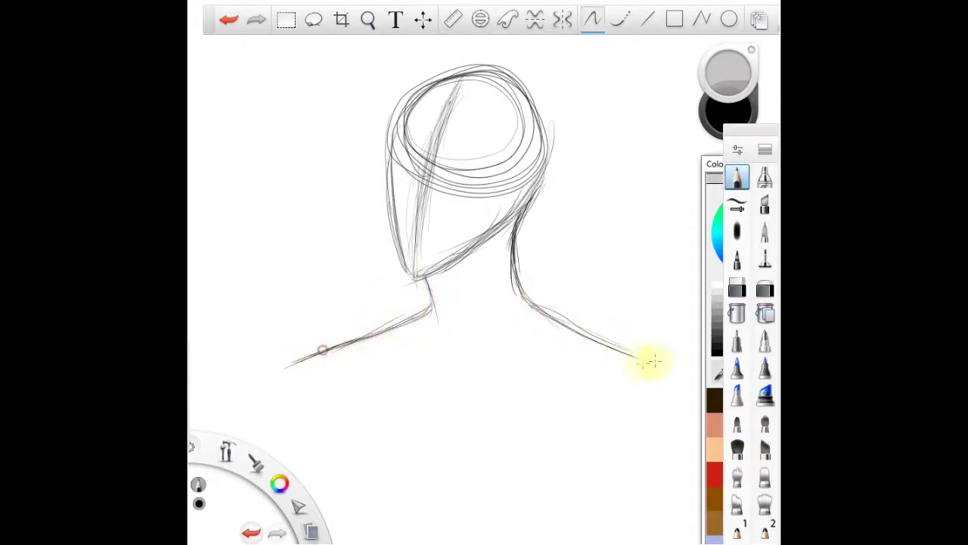
# Sketch the two collarbones and the rounded outer contours of the upper arms.
pyautogui.moveTo(566, 369)
pyautogui.mouseDown()
pyautogui.moveTo(459, 401)
pyautogui.moveTo(452, 413)
pyautogui.mouseUp()
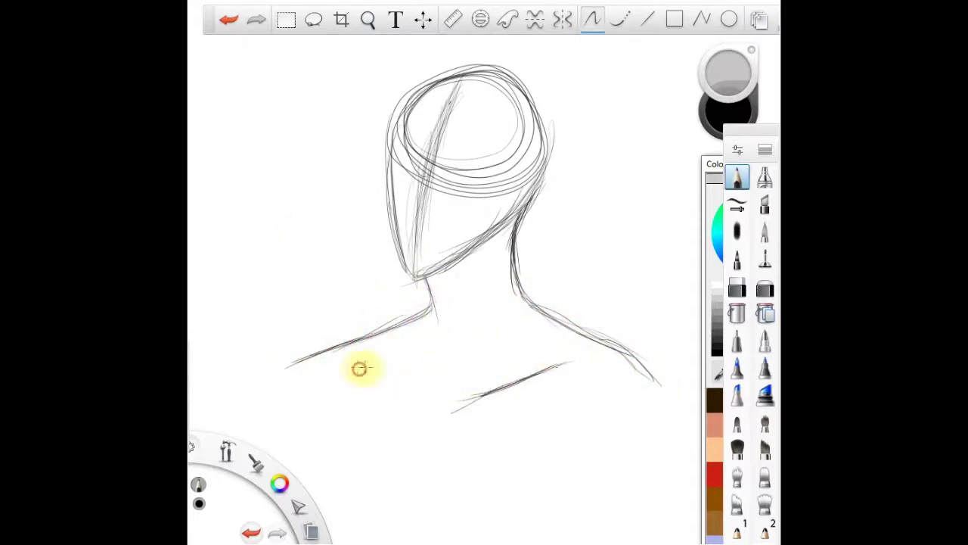
pyautogui.moveTo(354, 360); pyautogui.dragTo(417, 416)
pyautogui.moveTo(297, 382); pyautogui.dragTo(278, 433)
pyautogui.moveTo(637, 356)
pyautogui.mouseDown()
pyautogui.moveTo(644, 435)
pyautogui.moveTo(623, 467)
pyautogui.mouseUp()
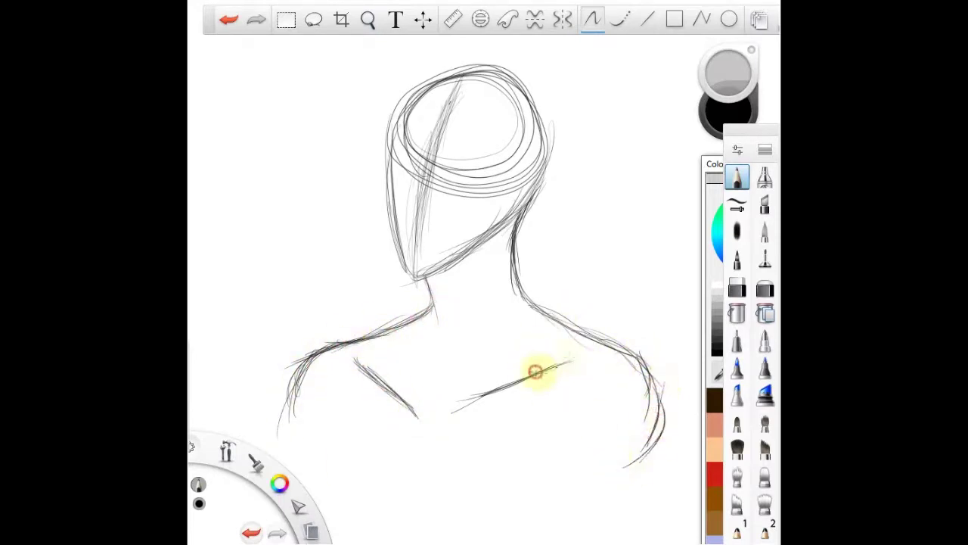
# Sketch the diagonal neck muscle below the jaw and a slanted oval ear at the back of the jaw.
pyautogui.moveTo(504, 235); pyautogui.dragTo(472, 322)
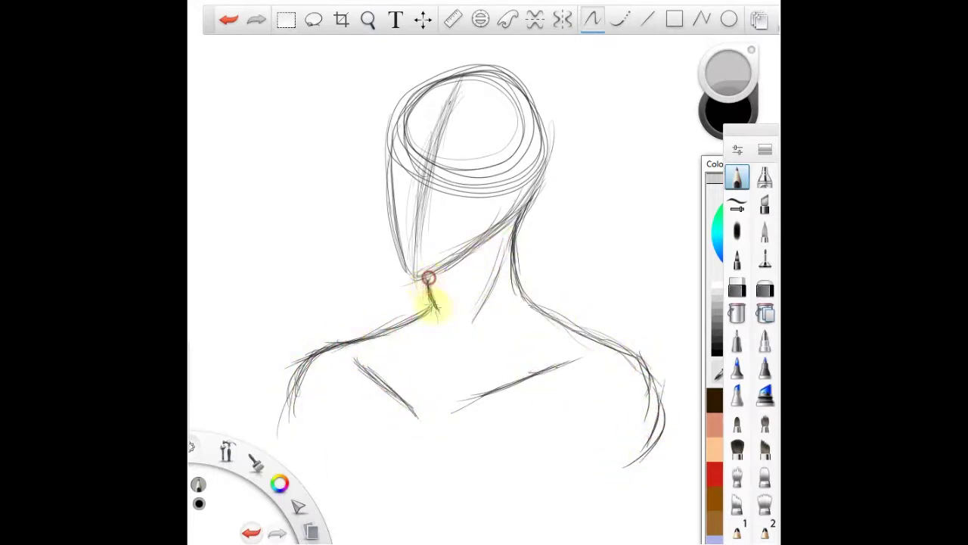
pyautogui.moveTo(500, 250); pyautogui.dragTo(459, 327)
pyautogui.press('space')
pyautogui.moveTo(502, 225); pyautogui.dragTo(499, 300)
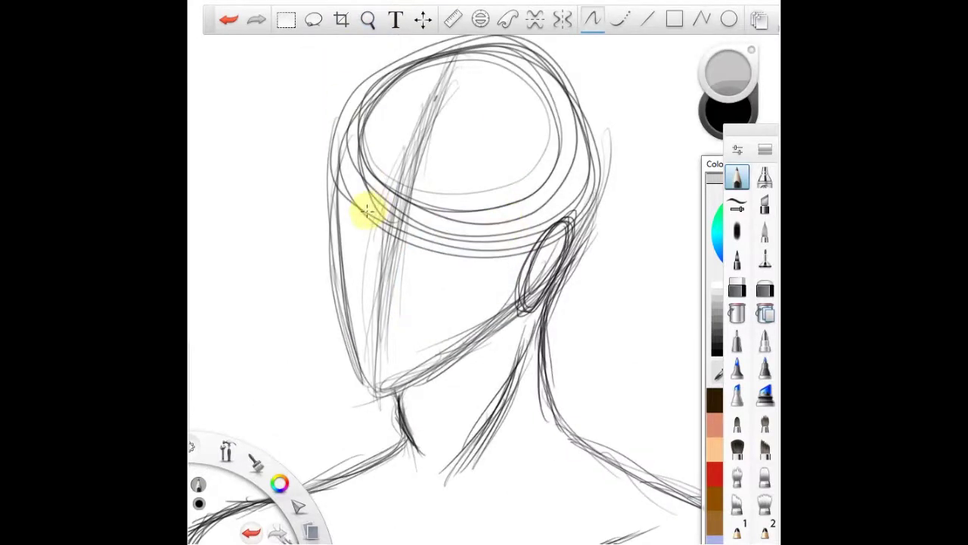
# Sketch curved guide lines across the face for the brow, nose base and mouth, undoing the first brow stroke.
pyautogui.moveTo(367, 205); pyautogui.dragTo(468, 180)
pyautogui.click(229, 20)
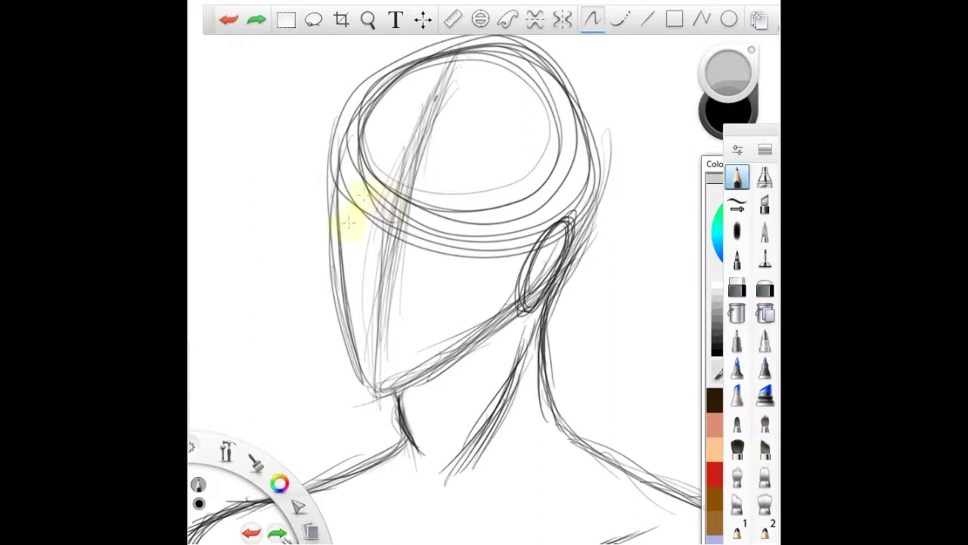
pyautogui.moveTo(334, 181)
pyautogui.mouseDown()
pyautogui.moveTo(497, 255)
pyautogui.moveTo(512, 242)
pyautogui.moveTo(360, 268)
pyautogui.mouseUp()
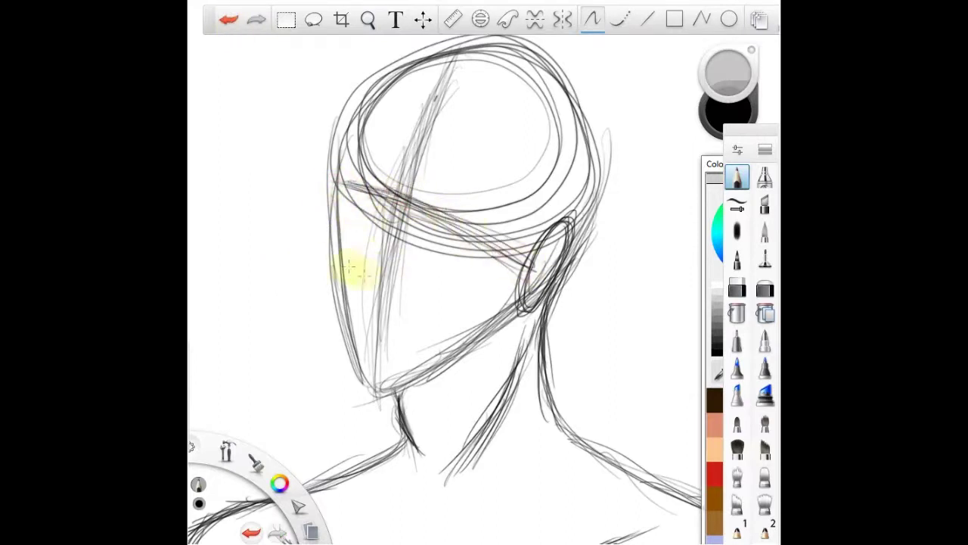
pyautogui.moveTo(457, 301); pyautogui.dragTo(471, 315)
pyautogui.moveTo(335, 255); pyautogui.dragTo(485, 336)
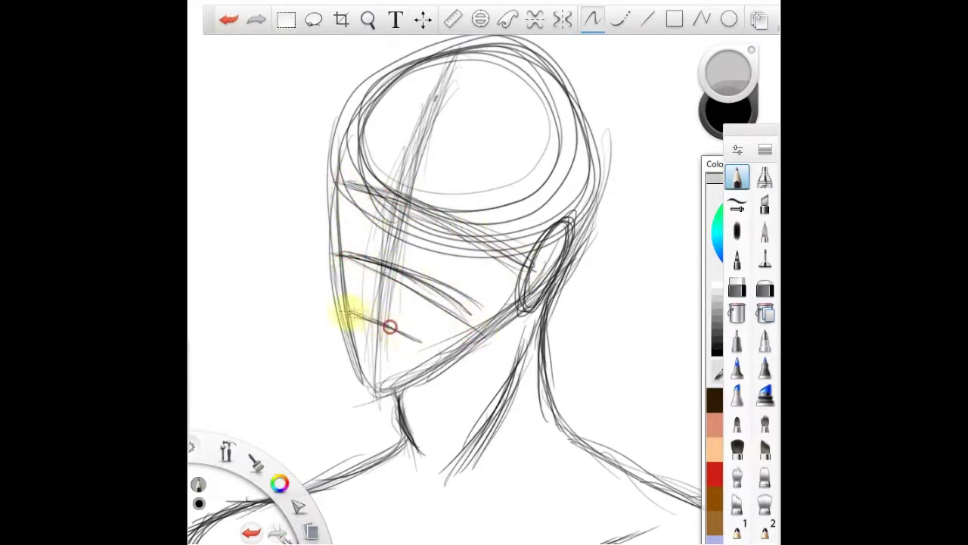
# Darken the face contour along the forehead, cheek, chin and jaw up to the ear.
pyautogui.moveTo(438, 55); pyautogui.dragTo(392, 78)
pyautogui.moveTo(341, 167)
pyautogui.mouseDown()
pyautogui.moveTo(358, 123)
pyautogui.moveTo(326, 230)
pyautogui.moveTo(340, 309)
pyautogui.mouseUp()
pyautogui.moveTo(370, 385)
pyautogui.mouseDown()
pyautogui.moveTo(524, 304)
pyautogui.moveTo(470, 358)
pyautogui.moveTo(376, 393)
pyautogui.moveTo(506, 347)
pyautogui.mouseUp()
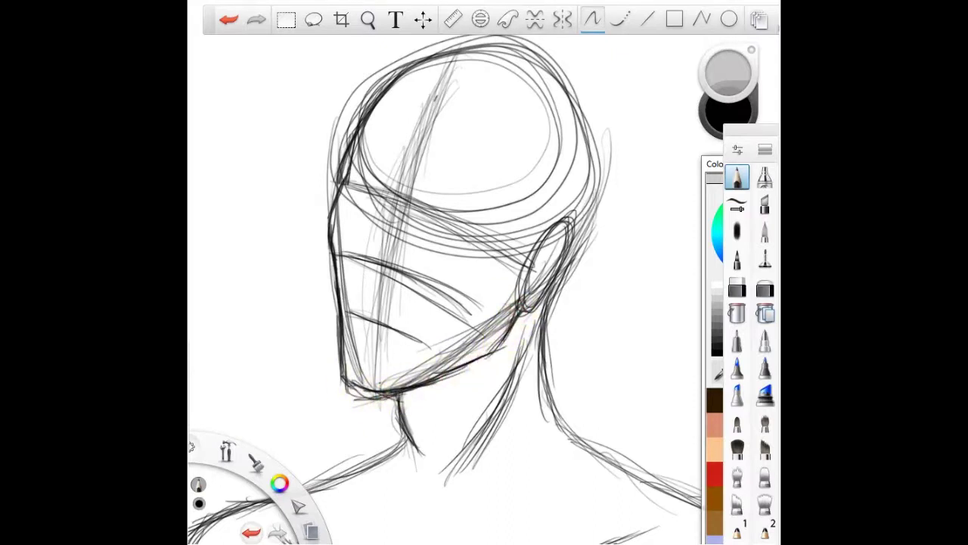
# Soft-erase the chin corner and redraw the cheek, chin, jaw and forehead contours with bolder pencil strokes.
pyautogui.click(765, 288)
pyautogui.moveTo(344, 355); pyautogui.dragTo(371, 391)
pyautogui.click(732, 176)
pyautogui.moveTo(328, 216); pyautogui.dragTo(342, 323)
pyautogui.moveTo(348, 374)
pyautogui.mouseDown()
pyautogui.moveTo(375, 386)
pyautogui.moveTo(454, 374)
pyautogui.moveTo(519, 311)
pyautogui.mouseUp()
pyautogui.moveTo(350, 156)
pyautogui.mouseDown()
pyautogui.moveTo(331, 261)
pyautogui.moveTo(335, 295)
pyautogui.moveTo(402, 72)
pyautogui.mouseUp()
# Sketch an angular wedge-shaped nose on the centre line and move the brush puck away from the colour puck.
pyautogui.moveTo(398, 196)
pyautogui.mouseDown()
pyautogui.moveTo(360, 236)
pyautogui.moveTo(400, 208)
pyautogui.moveTo(400, 192)
pyautogui.moveTo(384, 241)
pyautogui.moveTo(366, 229)
pyautogui.moveTo(374, 246)
pyautogui.moveTo(371, 236)
pyautogui.moveTo(363, 256)
pyautogui.moveTo(378, 239)
pyautogui.moveTo(389, 269)
pyautogui.moveTo(373, 233)
pyautogui.moveTo(391, 266)
pyautogui.mouseUp()
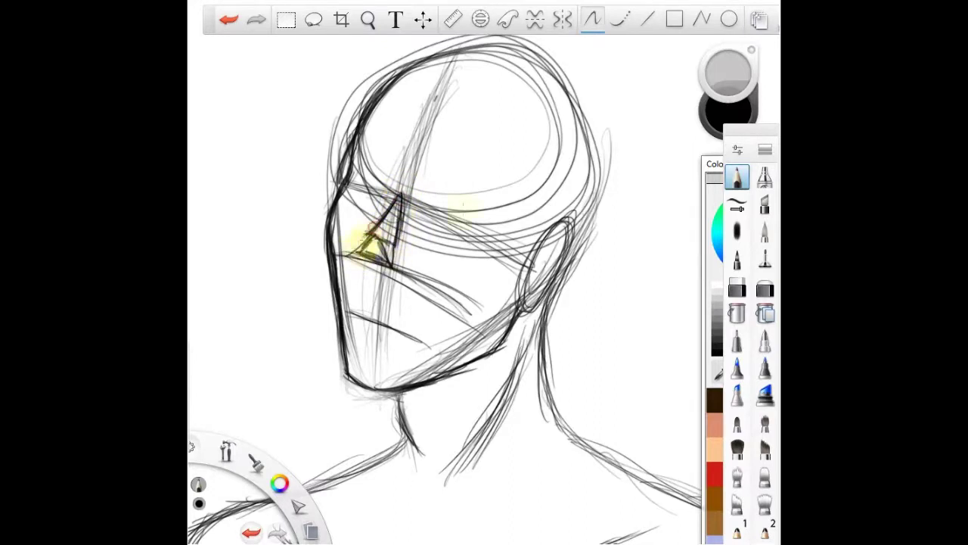
pyautogui.click(764, 288)
pyautogui.moveTo(734, 76); pyautogui.dragTo(670, 81)
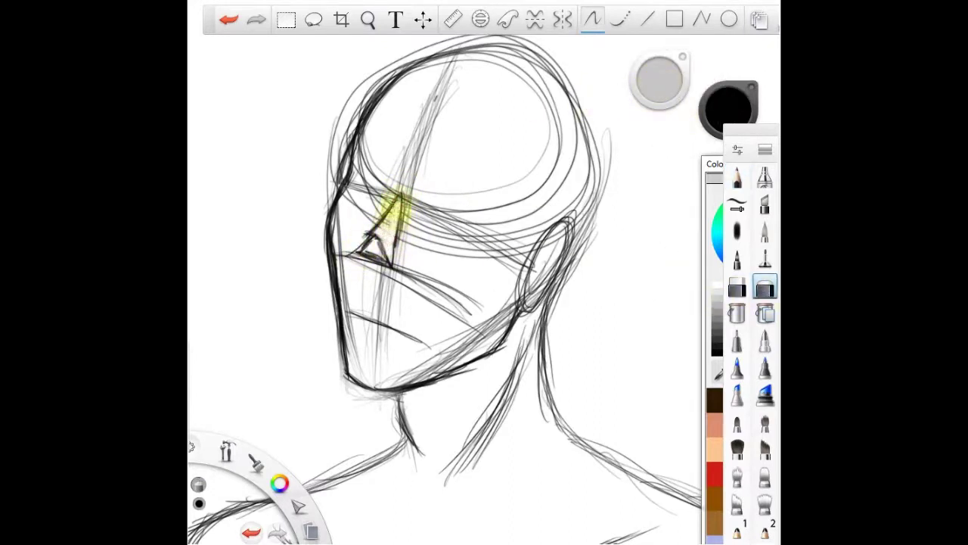
pyautogui.press('e')
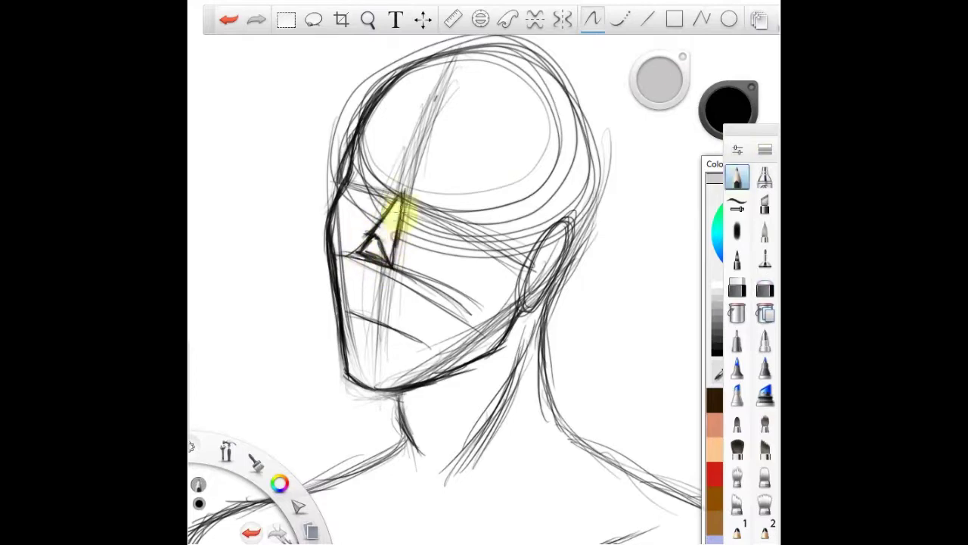
# Sketch the hair with fringe strands over the forehead, an outer crown outline and long locks around the neck.
pyautogui.press('space')
pyautogui.moveTo(443, 201)
pyautogui.mouseDown()
pyautogui.moveTo(449, 154)
pyautogui.moveTo(389, 203)
pyautogui.mouseUp()
pyautogui.moveTo(398, 197); pyautogui.dragTo(341, 239)
pyautogui.moveTo(471, 135); pyautogui.dragTo(414, 181)
pyautogui.moveTo(467, 164)
pyautogui.mouseDown()
pyautogui.moveTo(460, 249)
pyautogui.moveTo(426, 266)
pyautogui.mouseUp()
pyautogui.moveTo(501, 94)
pyautogui.mouseDown()
pyautogui.moveTo(458, 76)
pyautogui.moveTo(333, 128)
pyautogui.moveTo(294, 222)
pyautogui.moveTo(303, 400)
pyautogui.moveTo(512, 98)
pyautogui.moveTo(534, 246)
pyautogui.mouseUp()
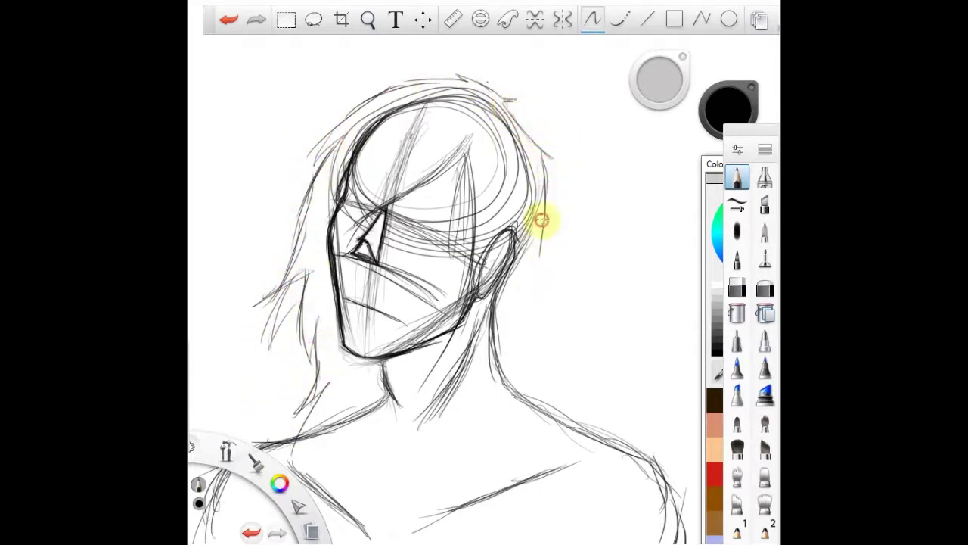
pyautogui.moveTo(524, 382)
pyautogui.mouseDown()
pyautogui.moveTo(529, 444)
pyautogui.moveTo(420, 393)
pyautogui.moveTo(435, 489)
pyautogui.moveTo(475, 405)
pyautogui.moveTo(319, 404)
pyautogui.mouseUp()
pyautogui.moveTo(378, 396); pyautogui.dragTo(354, 540)
# Fade the construction lines around the mouth with the soft eraser.
pyautogui.click(369, 19)
pyautogui.moveTo(461, 299); pyautogui.dragTo(400, 337)
pyautogui.click(764, 287)
pyautogui.moveTo(485, 198)
pyautogui.mouseDown()
pyautogui.moveTo(439, 179)
pyautogui.moveTo(353, 368)
pyautogui.moveTo(561, 173)
pyautogui.moveTo(349, 380)
pyautogui.mouseUp()
pyautogui.press('space')
pyautogui.moveTo(366, 335)
pyautogui.mouseDown()
pyautogui.moveTo(408, 285)
pyautogui.moveTo(384, 303)
pyautogui.mouseUp()
# Draw the wavy mouth line and the lower lip in pencil, softening the construction lines between them.
pyautogui.click(737, 178)
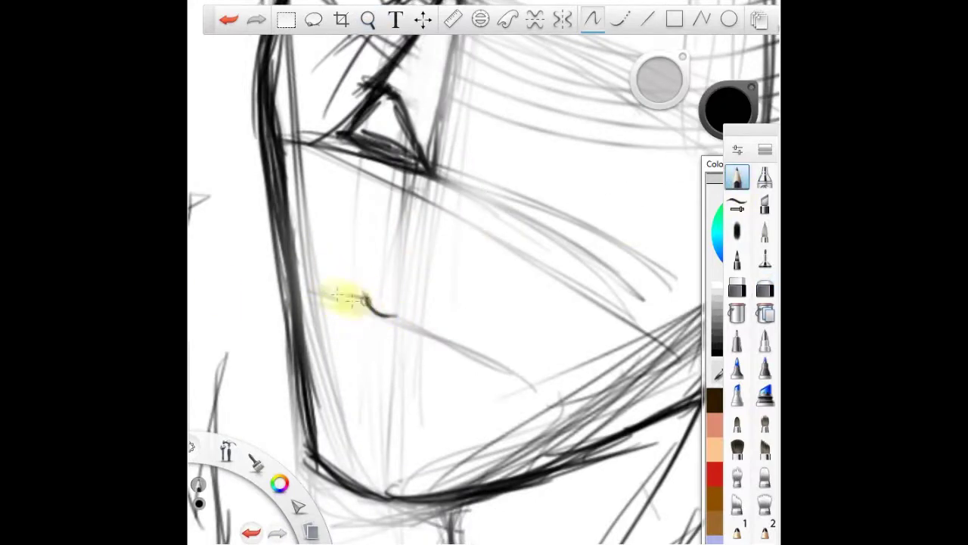
pyautogui.moveTo(408, 321); pyautogui.dragTo(463, 352)
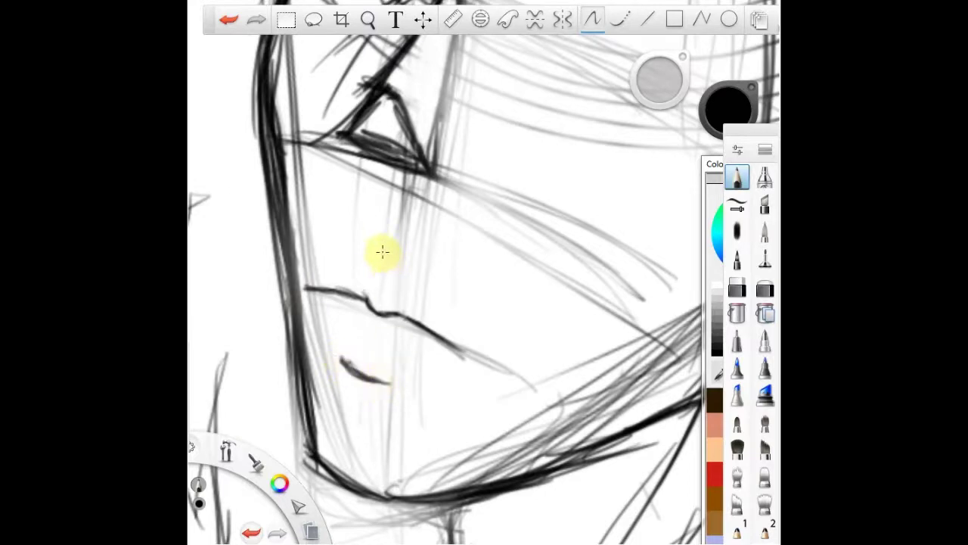
pyautogui.click(767, 287)
pyautogui.moveTo(330, 290)
pyautogui.mouseDown()
pyautogui.moveTo(460, 353)
pyautogui.moveTo(393, 313)
pyautogui.moveTo(463, 356)
pyautogui.mouseUp()
pyautogui.click(737, 177)
pyautogui.moveTo(341, 359); pyautogui.dragTo(394, 386)
pyautogui.moveTo(408, 314)
pyautogui.mouseDown()
pyautogui.moveTo(391, 381)
pyautogui.moveTo(416, 365)
pyautogui.moveTo(394, 389)
pyautogui.moveTo(377, 389)
pyautogui.moveTo(418, 368)
pyautogui.moveTo(426, 324)
pyautogui.mouseUp()
# Carve a thin white gap inside the outer lip stroke with the hard eraser.
pyautogui.click(738, 287)
pyautogui.moveTo(660, 80)
pyautogui.mouseDown()
pyautogui.moveTo(601, 118)
pyautogui.moveTo(584, 115)
pyautogui.mouseUp()
pyautogui.moveTo(418, 320)
pyautogui.mouseDown()
pyautogui.moveTo(399, 378)
pyautogui.moveTo(421, 327)
pyautogui.mouseUp()
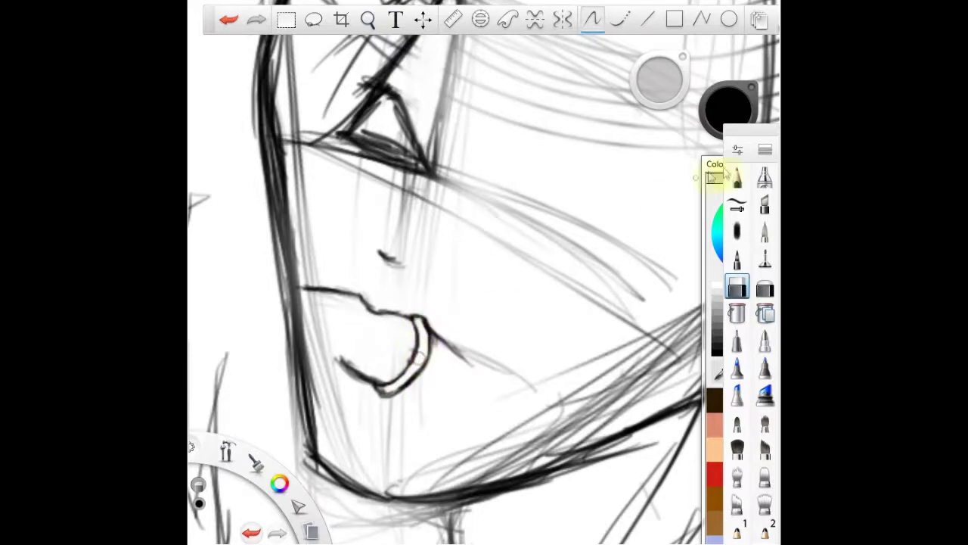
# Draw an almond-shaped eye between the nose and ear, with a curved upper lid and a pointed outer corner.
pyautogui.click(737, 177)
pyautogui.press('space')
pyautogui.moveTo(367, 50)
pyautogui.mouseDown()
pyautogui.moveTo(378, 361)
pyautogui.moveTo(427, 166)
pyautogui.mouseUp()
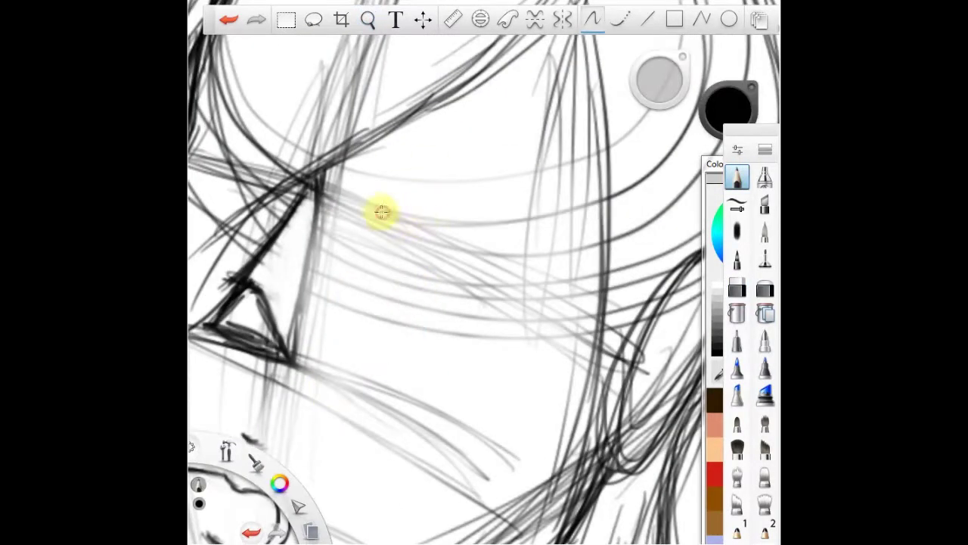
pyautogui.moveTo(429, 217); pyautogui.dragTo(572, 263)
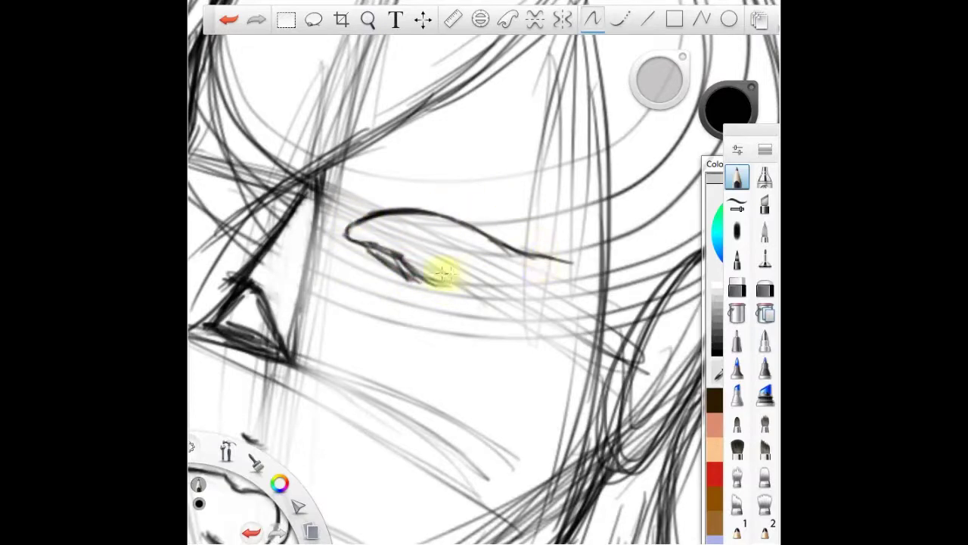
pyautogui.moveTo(457, 285); pyautogui.dragTo(560, 262)
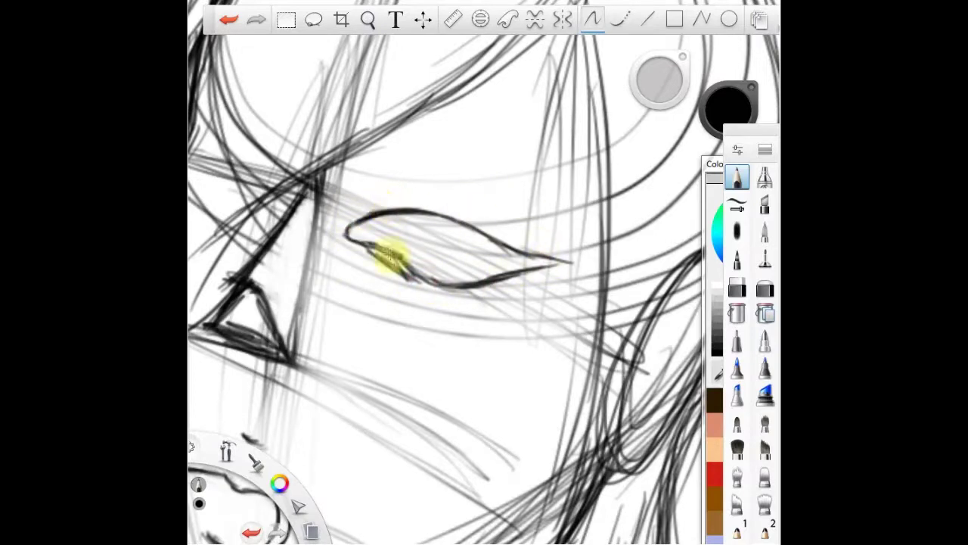
pyautogui.moveTo(368, 240)
pyautogui.mouseDown()
pyautogui.moveTo(415, 213)
pyautogui.moveTo(555, 262)
pyautogui.mouseUp()
pyautogui.moveTo(554, 263); pyautogui.dragTo(478, 285)
# Select the eye with the lasso, scale it down slightly and clear the selection.
pyautogui.click(369, 20)
pyautogui.moveTo(383, 233)
pyautogui.mouseDown()
pyautogui.moveTo(403, 300)
pyautogui.moveTo(426, 298)
pyautogui.moveTo(448, 243)
pyautogui.mouseUp()
pyautogui.moveTo(478, 222); pyautogui.dragTo(445, 300)
pyautogui.click(446, 295)
pyautogui.press('l')
pyautogui.click(368, 21)
pyautogui.moveTo(384, 242); pyautogui.dragTo(389, 335)
pyautogui.click(421, 277)
pyautogui.moveTo(524, 242)
pyautogui.mouseDown()
pyautogui.moveTo(465, 208)
pyautogui.moveTo(508, 267)
pyautogui.moveTo(547, 236)
pyautogui.mouseUp()
pyautogui.press('v')
pyautogui.click(461, 240)
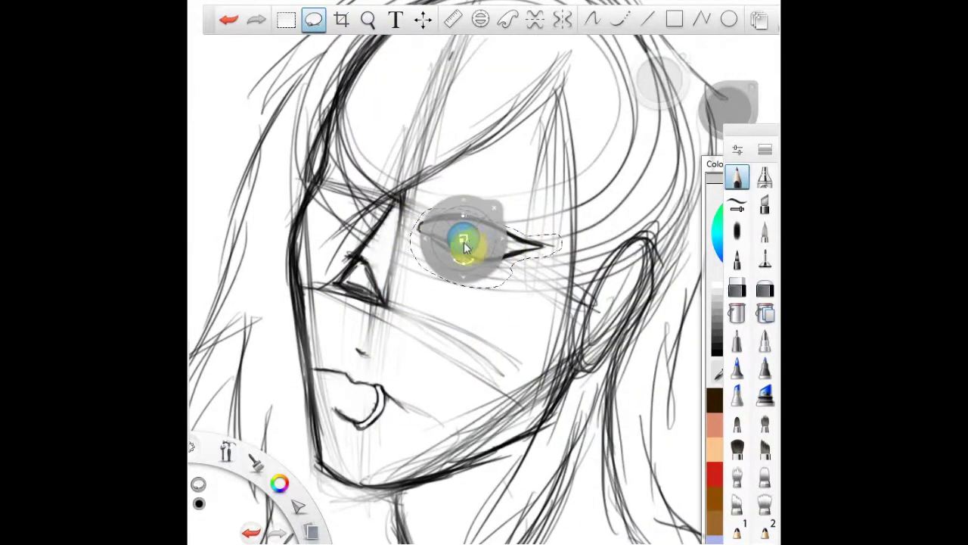
pyautogui.moveTo(467, 242); pyautogui.dragTo(447, 239)
pyautogui.click(470, 206)
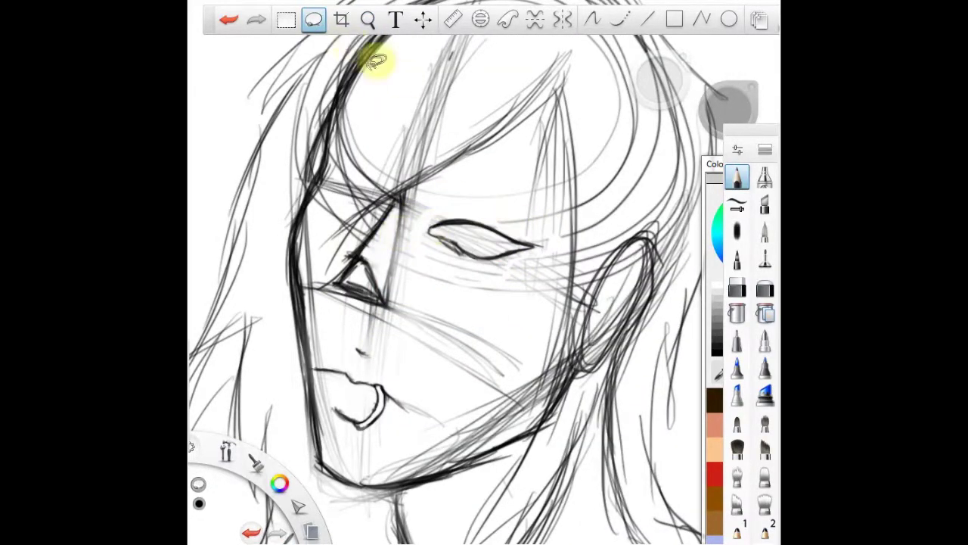
# Thicken the upper lash line in pencil and add an eyelid crease and an eyebrow above the eye.
pyautogui.click(368, 20)
pyautogui.moveTo(376, 227)
pyautogui.mouseDown()
pyautogui.moveTo(301, 197)
pyautogui.moveTo(448, 246)
pyautogui.mouseUp()
pyautogui.click(737, 178)
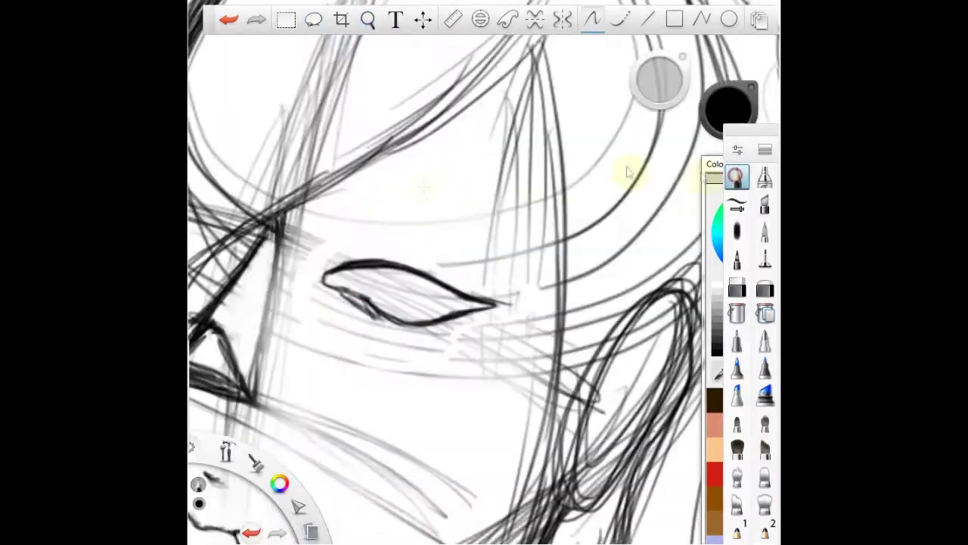
pyautogui.moveTo(346, 254)
pyautogui.mouseDown()
pyautogui.moveTo(422, 277)
pyautogui.moveTo(331, 276)
pyautogui.moveTo(400, 270)
pyautogui.moveTo(342, 271)
pyautogui.moveTo(353, 249)
pyautogui.moveTo(407, 241)
pyautogui.mouseUp()
pyautogui.moveTo(385, 185)
pyautogui.mouseDown()
pyautogui.moveTo(443, 199)
pyautogui.moveTo(472, 202)
pyautogui.moveTo(396, 182)
pyautogui.moveTo(512, 203)
pyautogui.moveTo(411, 195)
pyautogui.moveTo(513, 198)
pyautogui.mouseUp()
pyautogui.click(370, 23)
pyautogui.moveTo(333, 379); pyautogui.dragTo(368, 352)
pyautogui.click(447, 279)
pyautogui.moveTo(461, 281); pyautogui.dragTo(462, 282)
pyautogui.moveTo(491, 199); pyautogui.dragTo(492, 201)
# Fade the rough angular nose lines with the soft eraser.
pyautogui.click(370, 24)
pyautogui.moveTo(386, 235); pyautogui.dragTo(274, 272)
pyautogui.moveTo(340, 333); pyautogui.dragTo(452, 259)
pyautogui.click(764, 289)
pyautogui.moveTo(386, 310)
pyautogui.mouseDown()
pyautogui.moveTo(369, 241)
pyautogui.moveTo(401, 198)
pyautogui.mouseUp()
pyautogui.click(369, 21)
pyautogui.moveTo(405, 299); pyautogui.dragTo(428, 267)
# Redraw the nose bridge, tip, nostrils and nostril wings in pencil, undoing the last strokes.
pyautogui.click(738, 178)
pyautogui.moveTo(446, 122)
pyautogui.mouseDown()
pyautogui.moveTo(432, 159)
pyautogui.moveTo(345, 264)
pyautogui.moveTo(330, 303)
pyautogui.mouseUp()
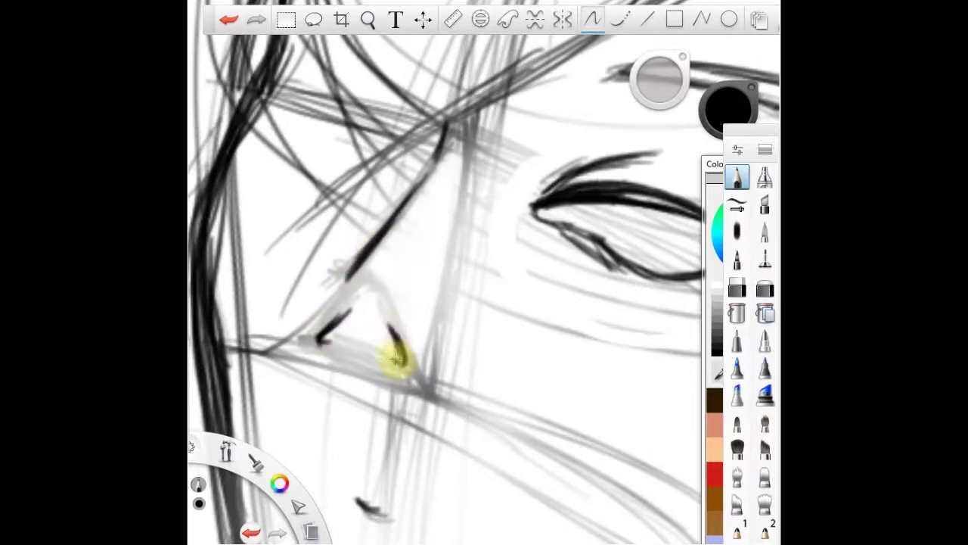
pyautogui.moveTo(439, 382); pyautogui.dragTo(441, 387)
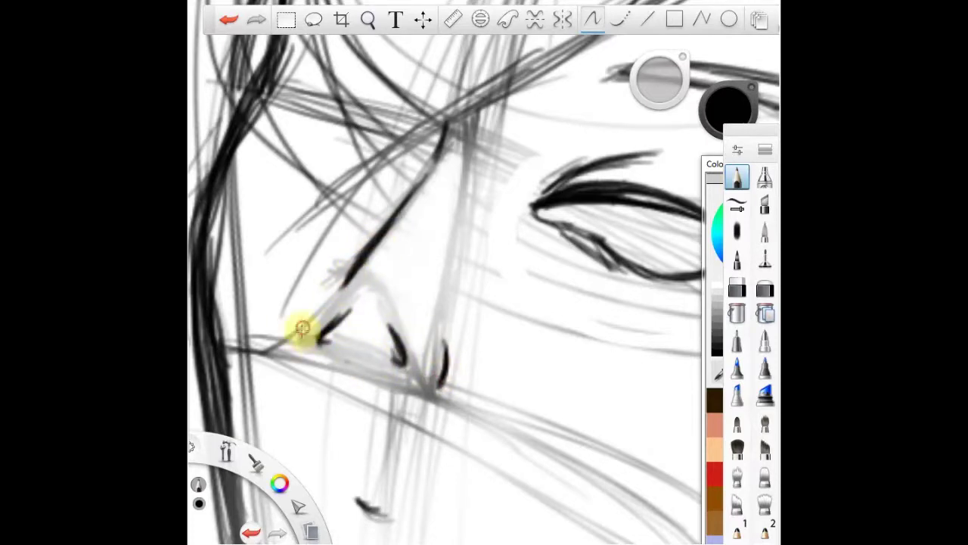
pyautogui.moveTo(292, 338); pyautogui.dragTo(312, 292)
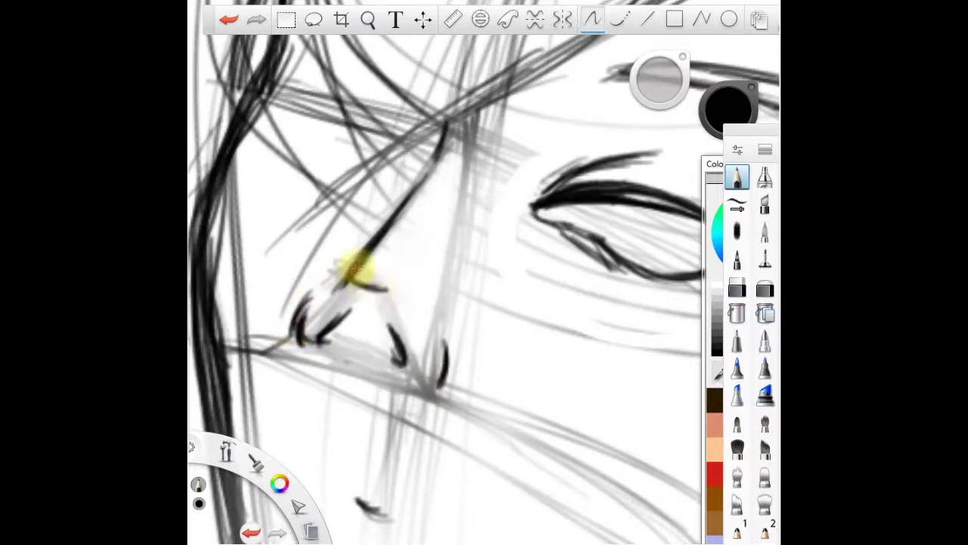
pyautogui.moveTo(353, 257)
pyautogui.mouseDown()
pyautogui.moveTo(310, 288)
pyautogui.moveTo(322, 339)
pyautogui.mouseUp()
pyautogui.click(227, 18)
pyautogui.click(227, 20)
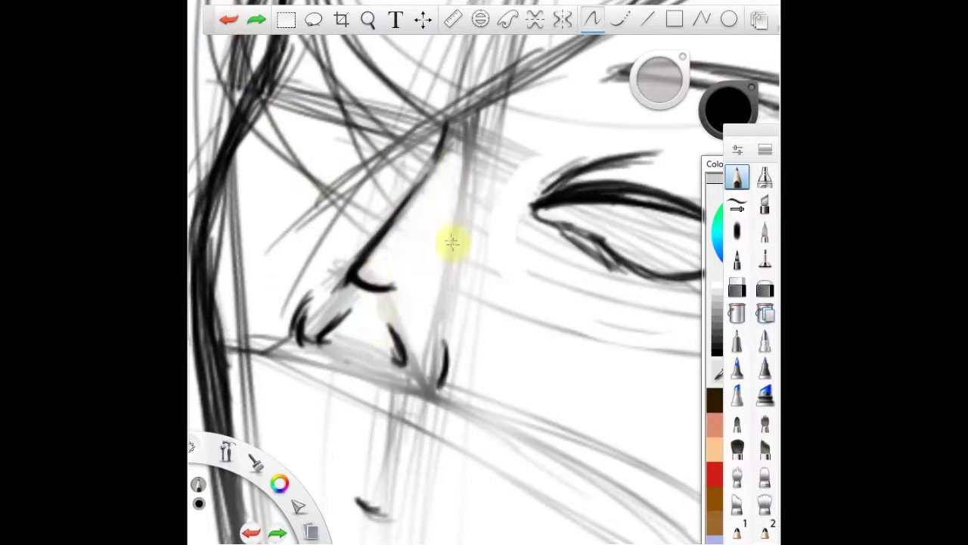
# Draw the eye socket line from the brow and a short line along the side of the nose bridge.
pyautogui.moveTo(476, 182); pyautogui.dragTo(559, 129)
pyautogui.moveTo(446, 219); pyautogui.dragTo(428, 282)
pyautogui.click(230, 21)
pyautogui.moveTo(445, 209); pyautogui.dragTo(426, 261)
pyautogui.press('space')
pyautogui.moveTo(445, 198)
pyautogui.mouseDown()
pyautogui.moveTo(350, 321)
pyautogui.moveTo(389, 275)
pyautogui.moveTo(426, 345)
pyautogui.moveTo(316, 348)
pyautogui.moveTo(394, 386)
pyautogui.mouseUp()
# Reshape and darken the nostrils with the hard eraser and pencil, and erase the outer nostril wing strokes.
pyautogui.click(737, 286)
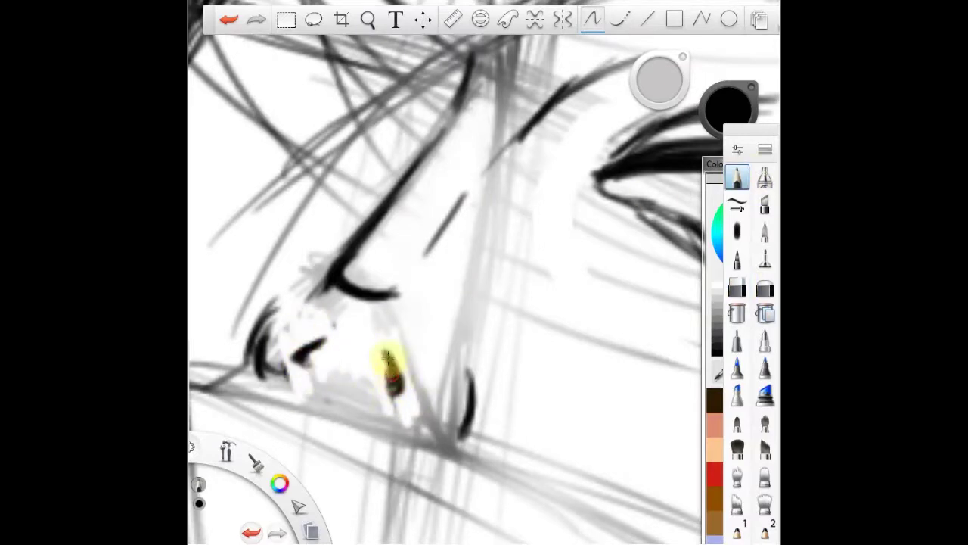
pyautogui.moveTo(379, 351); pyautogui.dragTo(395, 392)
pyautogui.moveTo(326, 344)
pyautogui.mouseDown()
pyautogui.moveTo(320, 361)
pyautogui.moveTo(329, 356)
pyautogui.moveTo(333, 388)
pyautogui.moveTo(292, 345)
pyautogui.mouseUp()
pyautogui.click(737, 287)
pyautogui.moveTo(331, 381); pyautogui.dragTo(333, 323)
pyautogui.press('b')
pyautogui.press('space')
pyautogui.moveTo(394, 212)
pyautogui.mouseDown()
pyautogui.moveTo(362, 267)
pyautogui.moveTo(469, 274)
pyautogui.moveTo(484, 291)
pyautogui.mouseUp()
pyautogui.click(737, 286)
pyautogui.moveTo(443, 363); pyautogui.dragTo(458, 326)
pyautogui.moveTo(282, 276); pyautogui.dragTo(295, 330)
pyautogui.click(736, 176)
pyautogui.moveTo(386, 257); pyautogui.dragTo(404, 269)
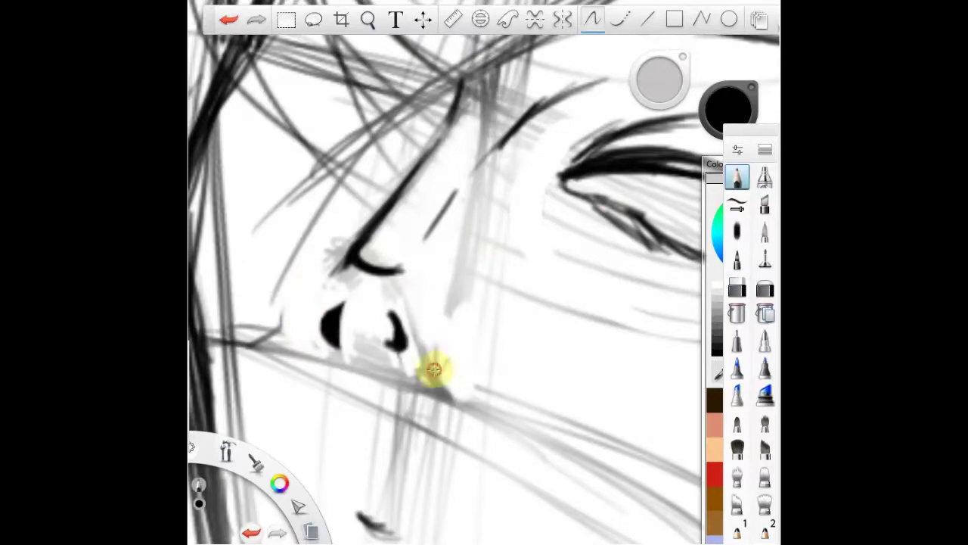
pyautogui.moveTo(448, 362); pyautogui.dragTo(422, 374)
pyautogui.moveTo(321, 352)
pyautogui.mouseDown()
pyautogui.moveTo(298, 310)
pyautogui.moveTo(316, 346)
pyautogui.mouseUp()
pyautogui.click(229, 21)
pyautogui.click(228, 21)
pyautogui.click(228, 21)
pyautogui.click(228, 21)
# Fade the nostrils and the lower nose guide lines away with the soft eraser.
pyautogui.press('space')
pyautogui.moveTo(482, 172); pyautogui.dragTo(307, 262)
pyautogui.moveTo(265, 333)
pyautogui.mouseDown()
pyautogui.moveTo(415, 265)
pyautogui.moveTo(463, 283)
pyautogui.moveTo(423, 291)
pyautogui.mouseUp()
pyautogui.click(764, 287)
pyautogui.moveTo(389, 252); pyautogui.dragTo(484, 310)
pyautogui.moveTo(450, 208)
pyautogui.mouseDown()
pyautogui.moveTo(401, 193)
pyautogui.moveTo(457, 215)
pyautogui.mouseUp()
# Redraw the bridge end and curved nose tip in pencil, and clean the area beneath with the hard eraser.
pyautogui.click(737, 178)
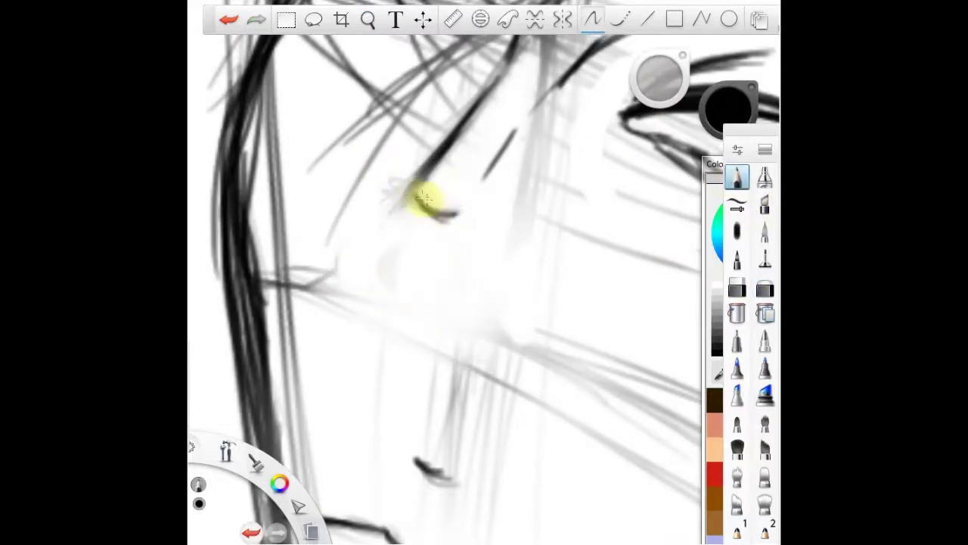
pyautogui.moveTo(440, 155); pyautogui.dragTo(410, 194)
pyautogui.moveTo(410, 194); pyautogui.dragTo(445, 224)
pyautogui.moveTo(376, 269); pyautogui.dragTo(404, 254)
pyautogui.moveTo(464, 288); pyautogui.dragTo(448, 260)
pyautogui.press('space')
pyautogui.moveTo(454, 265)
pyautogui.mouseDown()
pyautogui.moveTo(320, 345)
pyautogui.moveTo(456, 310)
pyautogui.moveTo(499, 250)
pyautogui.mouseUp()
pyautogui.click(737, 287)
pyautogui.moveTo(448, 303); pyautogui.dragTo(384, 309)
# Draw the nostril wing curve, the far side of the nose tip and short nostril strokes in pencil.
pyautogui.click(737, 179)
pyautogui.moveTo(449, 284); pyautogui.dragTo(475, 328)
pyautogui.moveTo(490, 294); pyautogui.dragTo(484, 336)
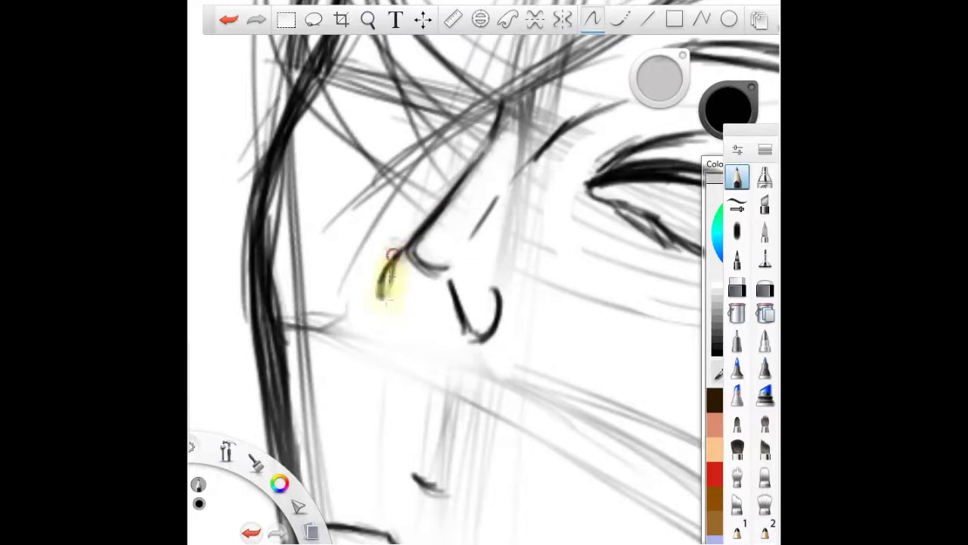
pyautogui.moveTo(397, 262); pyautogui.dragTo(380, 305)
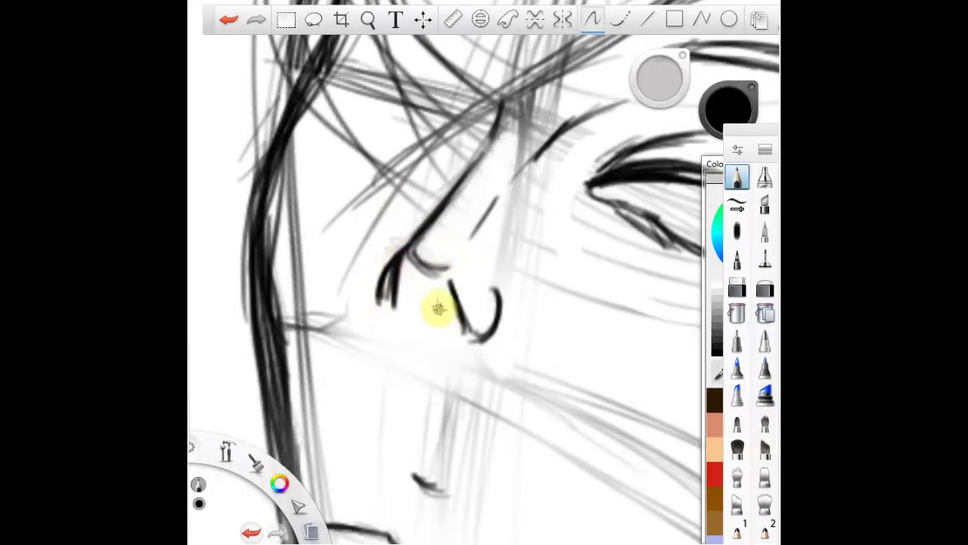
pyautogui.moveTo(436, 302); pyautogui.dragTo(442, 325)
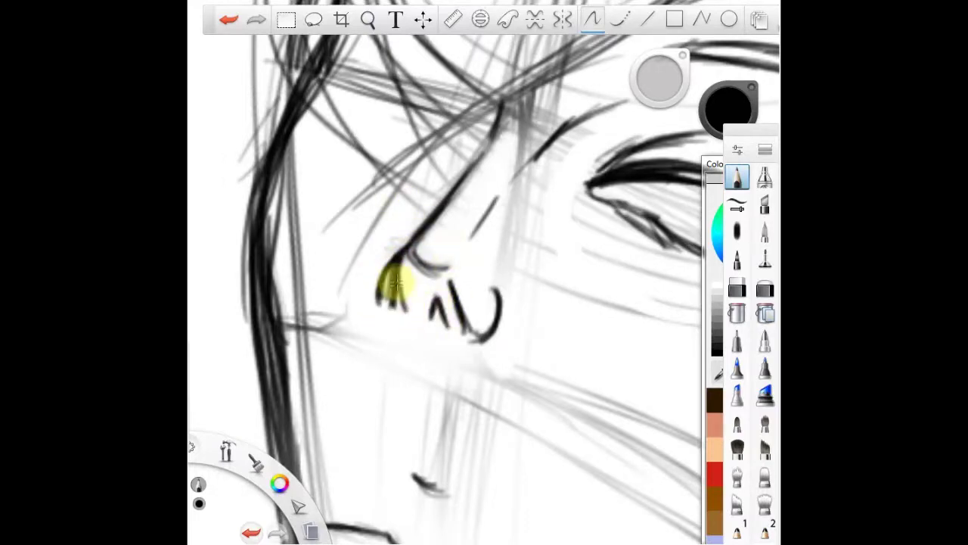
# Fade the nose tip, nostril strokes and the short line beside the bridge with the soft eraser.
pyautogui.click(764, 288)
pyautogui.moveTo(406, 245)
pyautogui.mouseDown()
pyautogui.moveTo(439, 264)
pyautogui.moveTo(427, 267)
pyautogui.mouseUp()
pyautogui.moveTo(515, 170); pyautogui.dragTo(551, 110)
pyautogui.moveTo(658, 87); pyautogui.dragTo(655, 99)
pyautogui.moveTo(470, 239)
pyautogui.mouseDown()
pyautogui.moveTo(537, 156)
pyautogui.moveTo(311, 217)
pyautogui.moveTo(522, 276)
pyautogui.moveTo(509, 249)
pyautogui.mouseUp()
pyautogui.press('space')
pyautogui.moveTo(370, 210); pyautogui.dragTo(486, 179)
pyautogui.moveTo(396, 263); pyautogui.dragTo(575, 261)
# Try to reposition the lassoed lower nose by cutting and pasting it, and delete the pasted piece.
pyautogui.click(314, 20)
pyautogui.moveTo(432, 292); pyautogui.dragTo(408, 369)
pyautogui.hotkey('ctrl', 'x')
pyautogui.hotkey('ctrl', 'v')
pyautogui.moveTo(346, 386); pyautogui.dragTo(321, 393)
pyautogui.press('Delete')
# Redraw the end of the nose bridge and the lower nose contour in pencil, cleaning stray marks with the hard eraser.
pyautogui.click(737, 179)
pyautogui.moveTo(376, 205)
pyautogui.mouseDown()
pyautogui.moveTo(325, 267)
pyautogui.moveTo(365, 296)
pyautogui.mouseUp()
pyautogui.moveTo(326, 268)
pyautogui.mouseDown()
pyautogui.moveTo(353, 348)
pyautogui.moveTo(372, 300)
pyautogui.mouseUp()
pyautogui.click(368, 20)
pyautogui.moveTo(484, 242); pyautogui.dragTo(426, 250)
pyautogui.click(736, 288)
pyautogui.moveTo(346, 218)
pyautogui.mouseDown()
pyautogui.moveTo(353, 242)
pyautogui.moveTo(364, 227)
pyautogui.mouseUp()
pyautogui.click(736, 178)
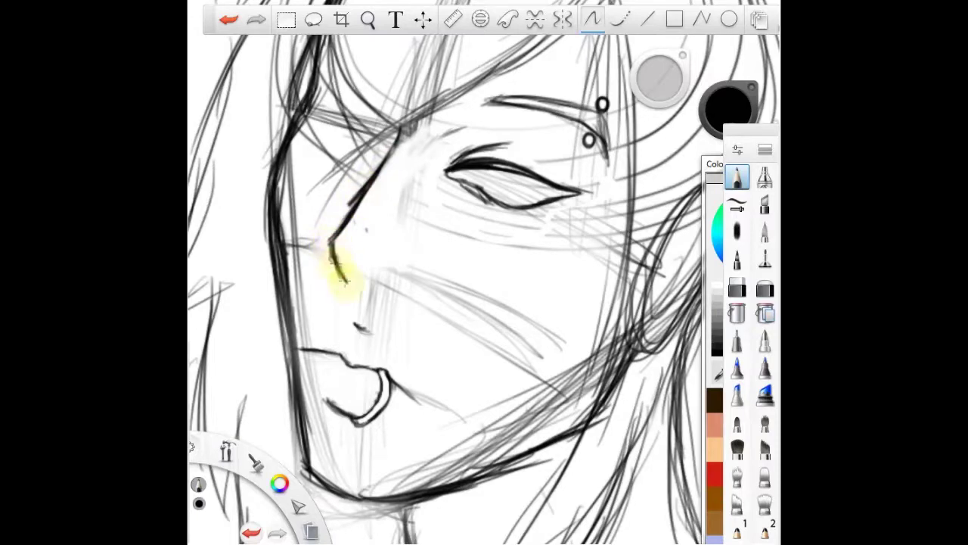
pyautogui.moveTo(331, 244)
pyautogui.mouseDown()
pyautogui.moveTo(376, 267)
pyautogui.moveTo(385, 261)
pyautogui.mouseUp()
# Clean up beside the nose bridge with the hard eraser and fade the lower nose lines with the soft eraser.
pyautogui.click(368, 20)
pyautogui.click(737, 288)
pyautogui.moveTo(404, 80)
pyautogui.mouseDown()
pyautogui.moveTo(358, 151)
pyautogui.moveTo(358, 208)
pyautogui.mouseUp()
pyautogui.moveTo(364, 333); pyautogui.dragTo(408, 320)
pyautogui.click(765, 288)
pyautogui.moveTo(373, 331)
pyautogui.mouseDown()
pyautogui.moveTo(350, 313)
pyautogui.moveTo(355, 298)
pyautogui.moveTo(409, 281)
pyautogui.mouseUp()
pyautogui.click(737, 178)
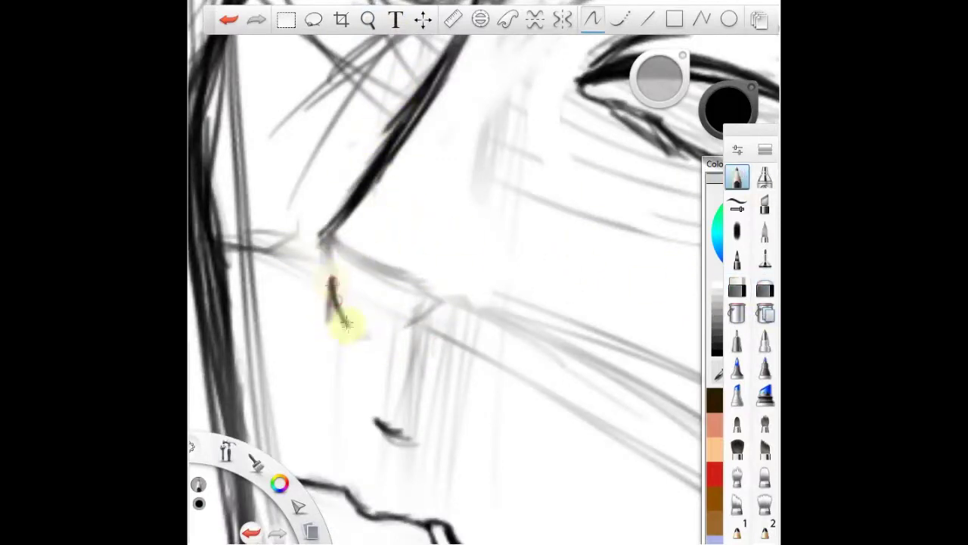
# Sketch the two nostrils in pencil and soften the lines around the nearer one with the soft eraser.
pyautogui.moveTo(331, 287); pyautogui.dragTo(348, 335)
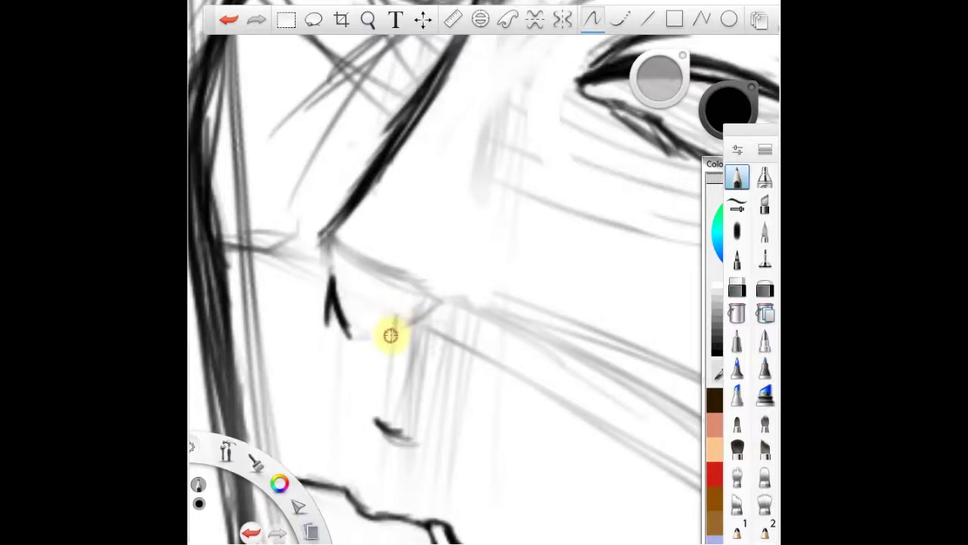
pyautogui.click(765, 289)
pyautogui.moveTo(413, 348); pyautogui.dragTo(390, 312)
pyautogui.click(736, 178)
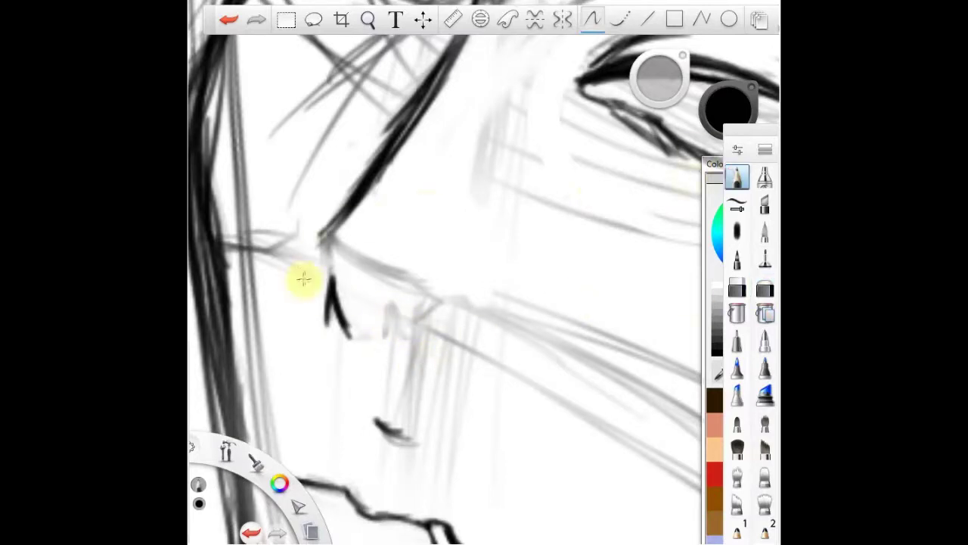
pyautogui.moveTo(328, 303)
pyautogui.mouseDown()
pyautogui.moveTo(331, 264)
pyautogui.moveTo(330, 283)
pyautogui.moveTo(382, 296)
pyautogui.moveTo(376, 324)
pyautogui.moveTo(390, 318)
pyautogui.moveTo(376, 298)
pyautogui.moveTo(370, 327)
pyautogui.mouseUp()
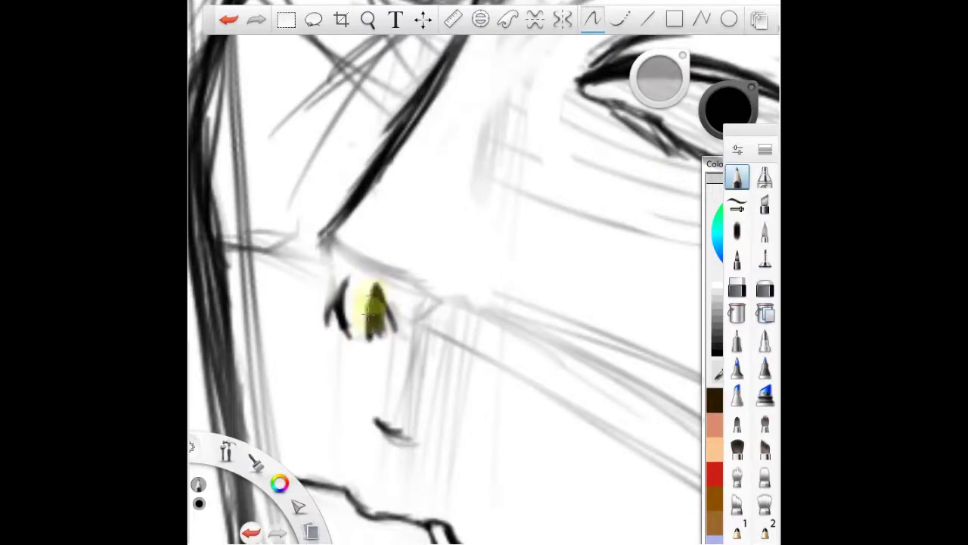
# Reshape both nostrils with the soft eraser and darken them in pencil.
pyautogui.press('space')
pyautogui.moveTo(466, 134); pyautogui.dragTo(426, 270)
pyautogui.moveTo(382, 299); pyautogui.dragTo(363, 302)
pyautogui.press('e')
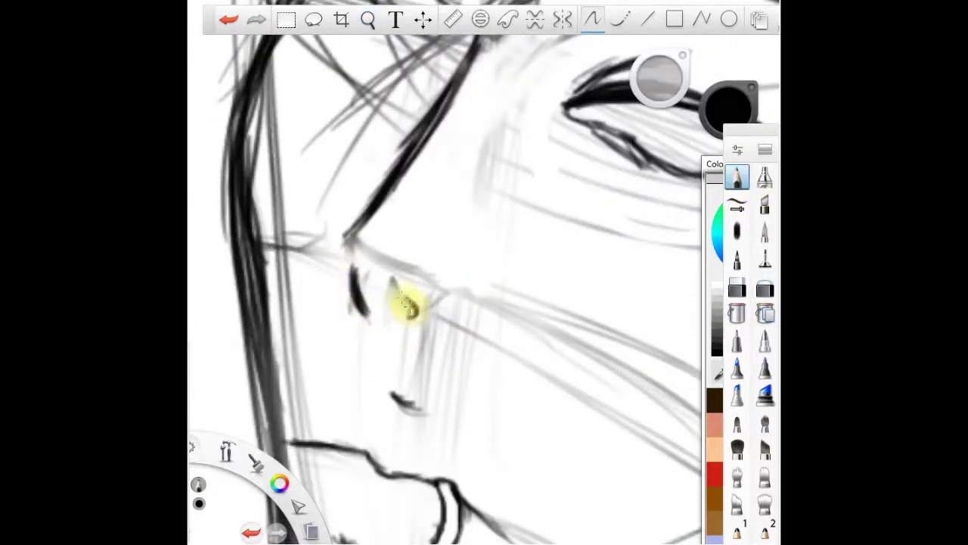
pyautogui.moveTo(402, 295); pyautogui.dragTo(405, 319)
pyautogui.click(766, 288)
pyautogui.moveTo(355, 273)
pyautogui.mouseDown()
pyautogui.moveTo(363, 320)
pyautogui.moveTo(359, 291)
pyautogui.mouseUp()
pyautogui.click(737, 178)
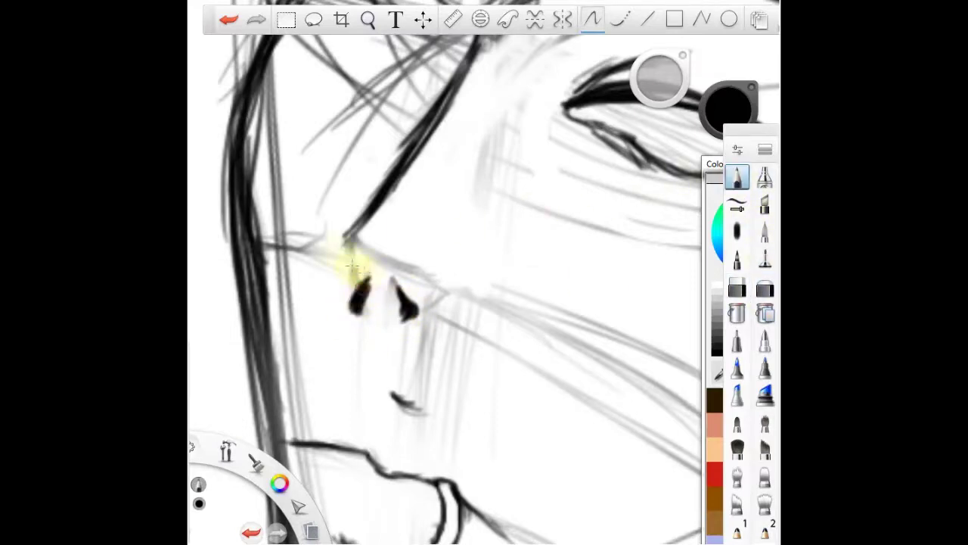
# Draw the underside of the nose and a curved nostril wing, replacing the old nostrils with smaller curved strokes.
pyautogui.moveTo(371, 234); pyautogui.dragTo(393, 255)
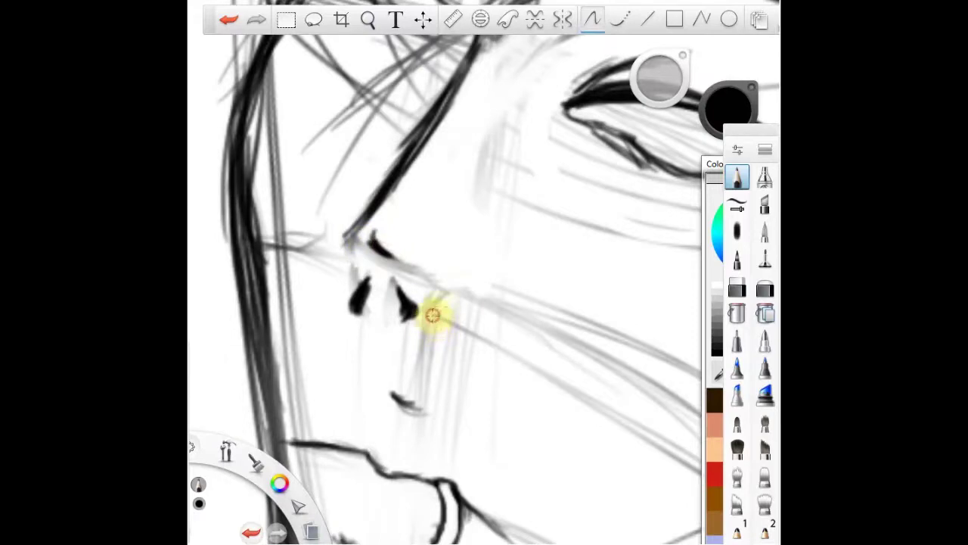
pyautogui.press('e')
pyautogui.moveTo(423, 329)
pyautogui.mouseDown()
pyautogui.moveTo(372, 245)
pyautogui.moveTo(394, 227)
pyautogui.mouseUp()
pyautogui.press('e')
pyautogui.moveTo(466, 221); pyautogui.dragTo(459, 284)
pyautogui.moveTo(361, 239); pyautogui.dragTo(394, 255)
pyautogui.moveTo(467, 221); pyautogui.dragTo(438, 296)
pyautogui.press('space')
pyautogui.moveTo(376, 205)
pyautogui.mouseDown()
pyautogui.moveTo(356, 285)
pyautogui.moveTo(307, 264)
pyautogui.mouseUp()
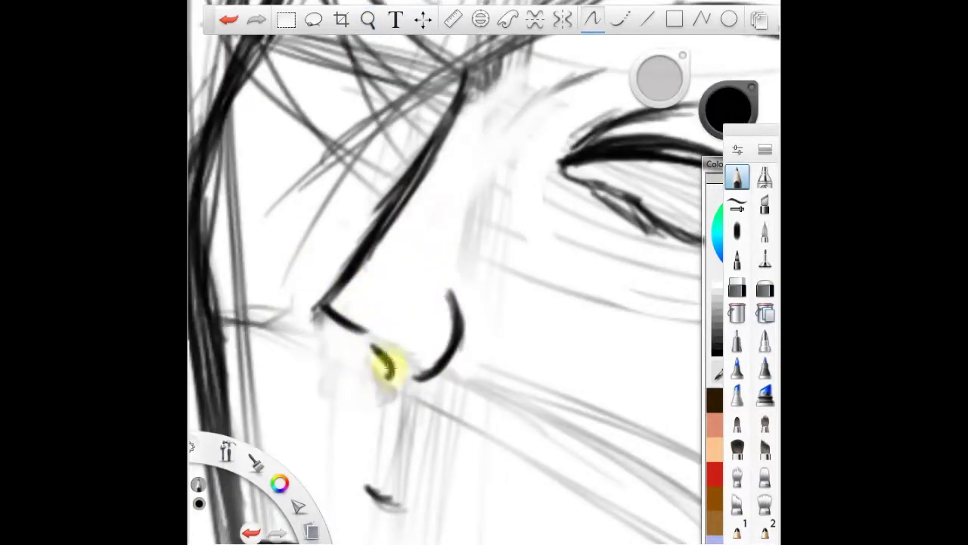
pyautogui.moveTo(383, 369); pyautogui.dragTo(390, 374)
# Try a rounded nose tip by clearing the bridge end and penciling a curved contour, and undo the last stroke.
pyautogui.click(368, 20)
pyautogui.moveTo(386, 261); pyautogui.dragTo(445, 253)
pyautogui.click(370, 22)
pyautogui.moveTo(382, 265); pyautogui.dragTo(425, 245)
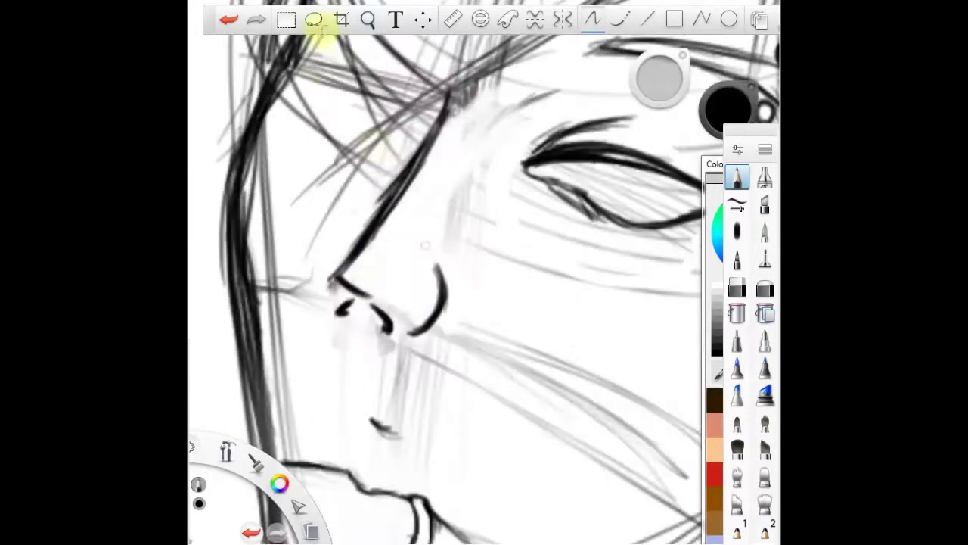
pyautogui.click(313, 18)
pyautogui.moveTo(367, 292); pyautogui.dragTo(341, 280)
pyautogui.click(368, 20)
pyautogui.moveTo(424, 181)
pyautogui.mouseDown()
pyautogui.moveTo(329, 354)
pyautogui.moveTo(438, 266)
pyautogui.mouseUp()
pyautogui.click(765, 288)
pyautogui.click(736, 181)
pyautogui.moveTo(355, 257); pyautogui.dragTo(325, 286)
pyautogui.hotkey('ctrl', 'z')
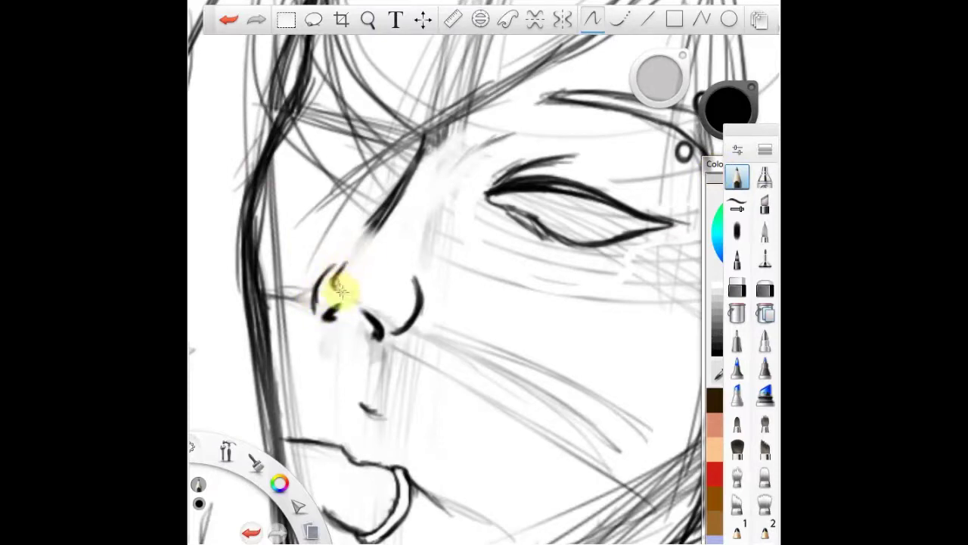
# Erase the nose tip, nostrils and nostril wing with the hard eraser.
pyautogui.click(367, 20)
pyautogui.moveTo(579, 184)
pyautogui.mouseDown()
pyautogui.moveTo(506, 183)
pyautogui.moveTo(575, 184)
pyautogui.mouseUp()
pyautogui.click(736, 287)
pyautogui.moveTo(372, 308); pyautogui.dragTo(335, 290)
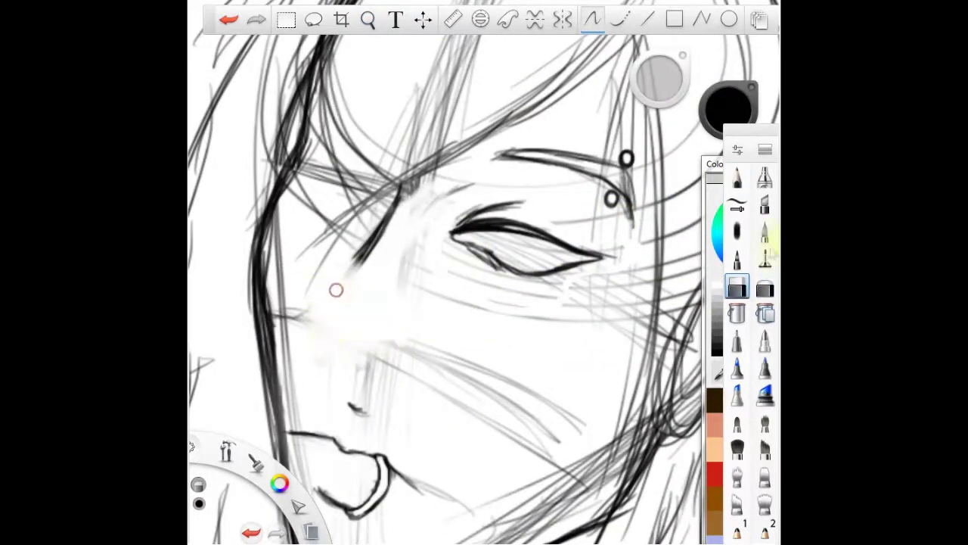
# Extend the nose bridge down to an angular tip in pencil and add a short line for the underside.
pyautogui.click(737, 178)
pyautogui.moveTo(380, 233); pyautogui.dragTo(346, 279)
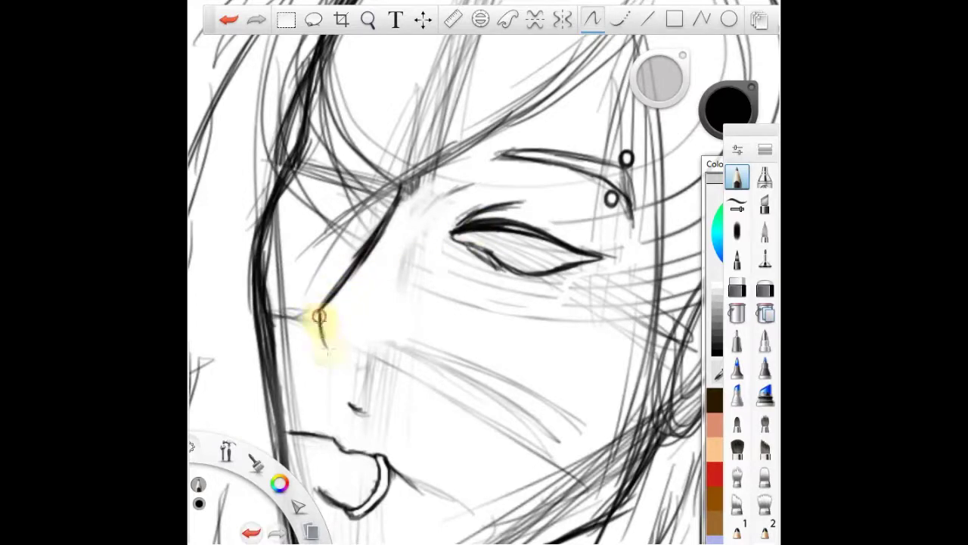
pyautogui.moveTo(332, 314); pyautogui.dragTo(363, 329)
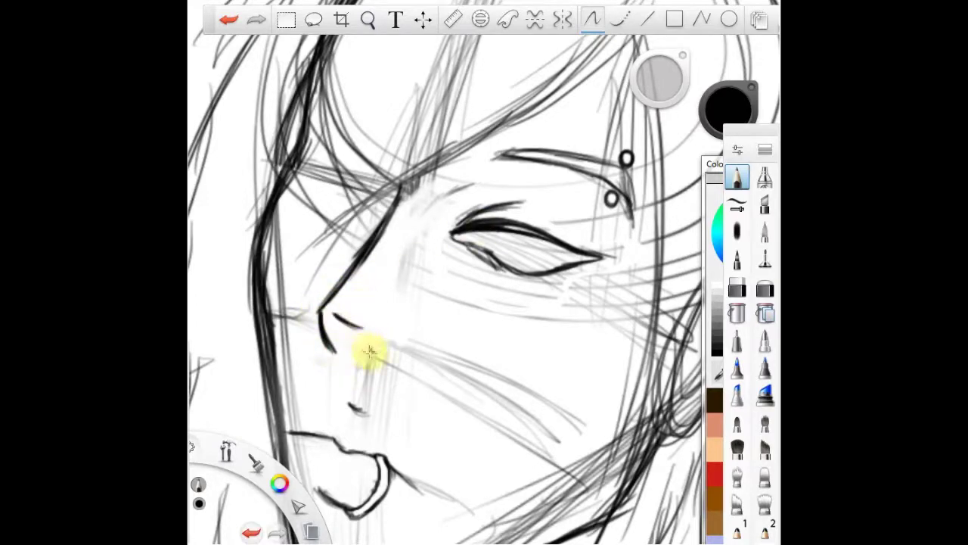
# Add a dark nostril stroke, and draw the iris and pupil inside the eye.
pyautogui.press('space')
pyautogui.moveTo(531, 213)
pyautogui.mouseDown()
pyautogui.moveTo(459, 216)
pyautogui.moveTo(447, 236)
pyautogui.moveTo(456, 285)
pyautogui.moveTo(492, 287)
pyautogui.moveTo(449, 281)
pyautogui.moveTo(466, 252)
pyautogui.moveTo(469, 265)
pyautogui.mouseUp()
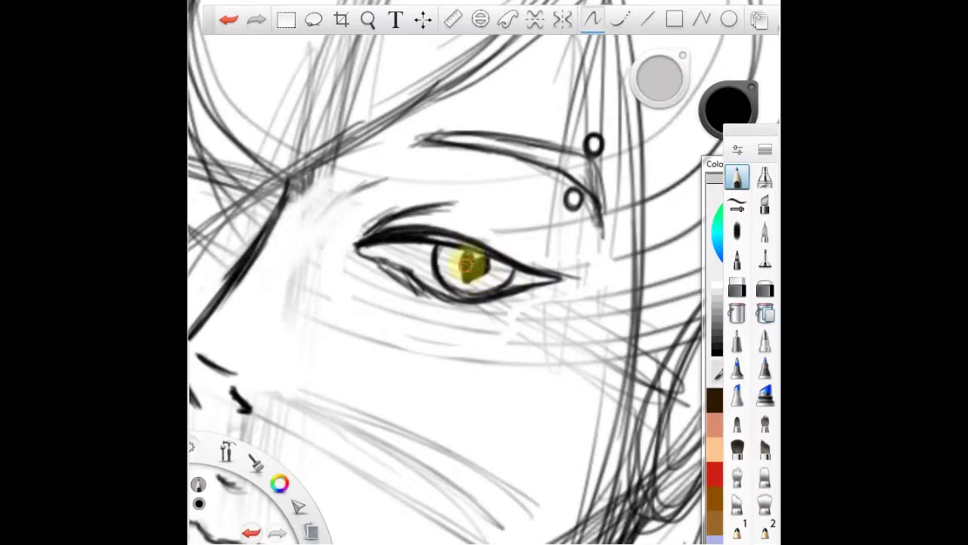
# Fade the skull, ear and hair construction lines around the head with the soft eraser.
pyautogui.click(368, 20)
pyautogui.moveTo(449, 195); pyautogui.dragTo(388, 261)
pyautogui.click(765, 287)
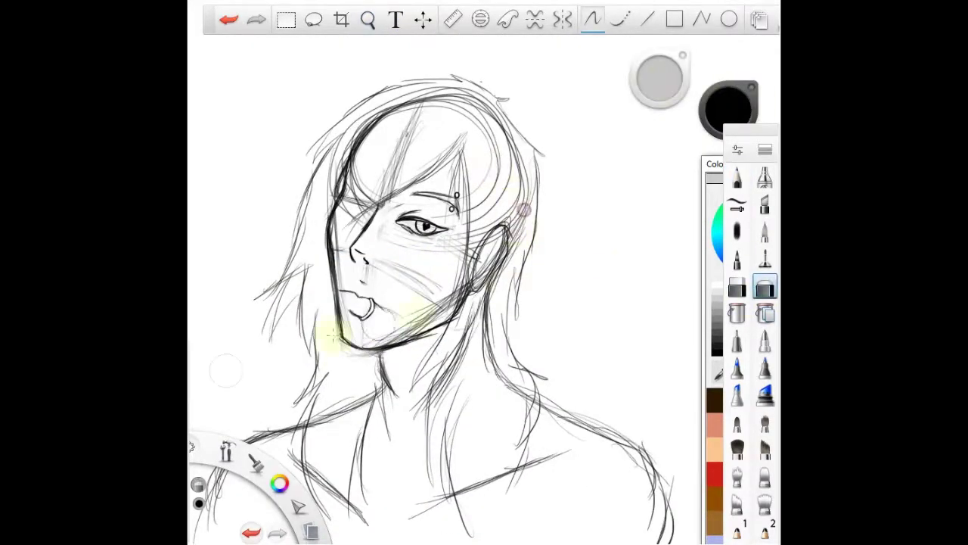
pyautogui.moveTo(388, 144)
pyautogui.mouseDown()
pyautogui.moveTo(368, 129)
pyautogui.moveTo(487, 147)
pyautogui.moveTo(460, 314)
pyautogui.moveTo(499, 300)
pyautogui.moveTo(384, 142)
pyautogui.mouseUp()
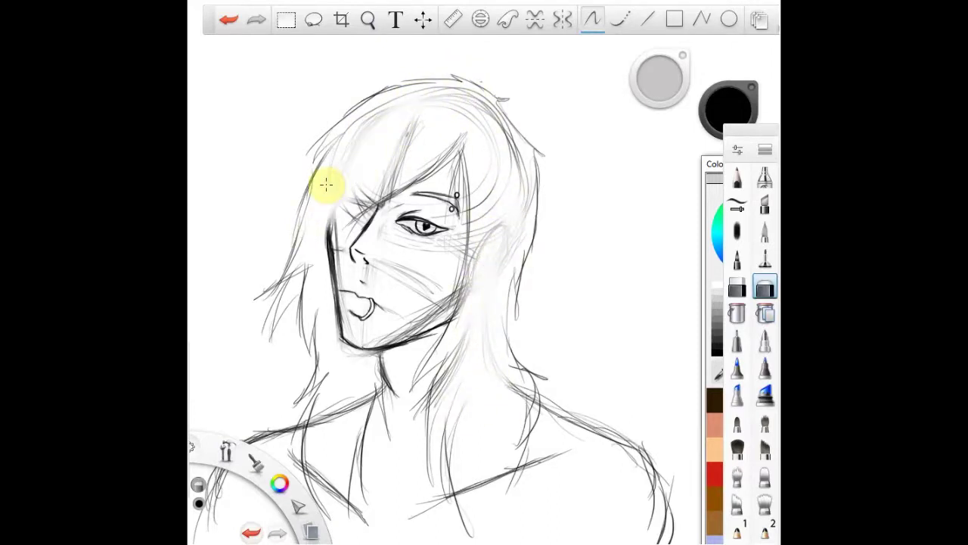
# Darken the fringe across the face and the hair strands along the cheek and neck in pencil.
pyautogui.click(737, 178)
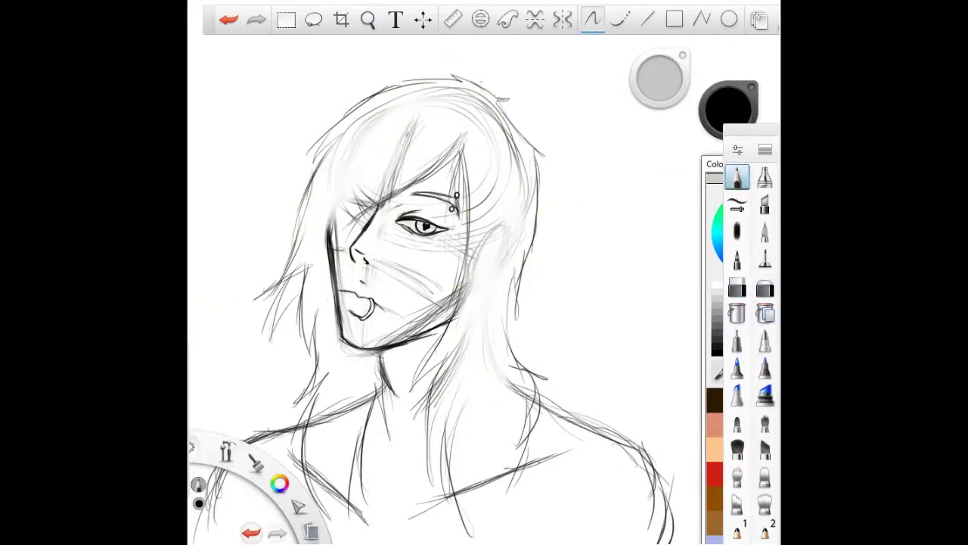
pyautogui.moveTo(404, 186)
pyautogui.mouseDown()
pyautogui.moveTo(341, 236)
pyautogui.moveTo(340, 226)
pyautogui.moveTo(317, 290)
pyautogui.moveTo(339, 242)
pyautogui.moveTo(460, 154)
pyautogui.moveTo(445, 311)
pyautogui.mouseUp()
pyautogui.moveTo(457, 314)
pyautogui.mouseDown()
pyautogui.moveTo(411, 410)
pyautogui.moveTo(419, 463)
pyautogui.mouseUp()
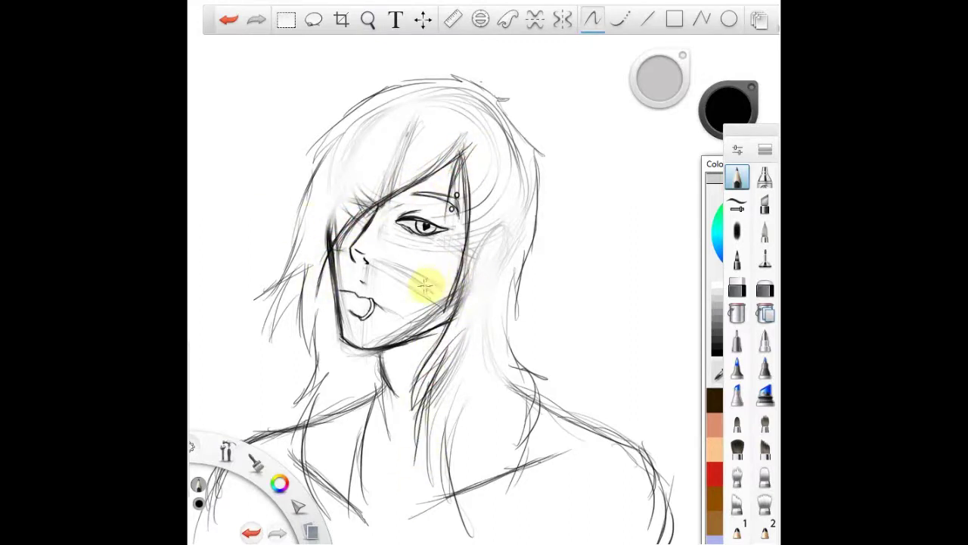
pyautogui.scroll(1, 412, 292)
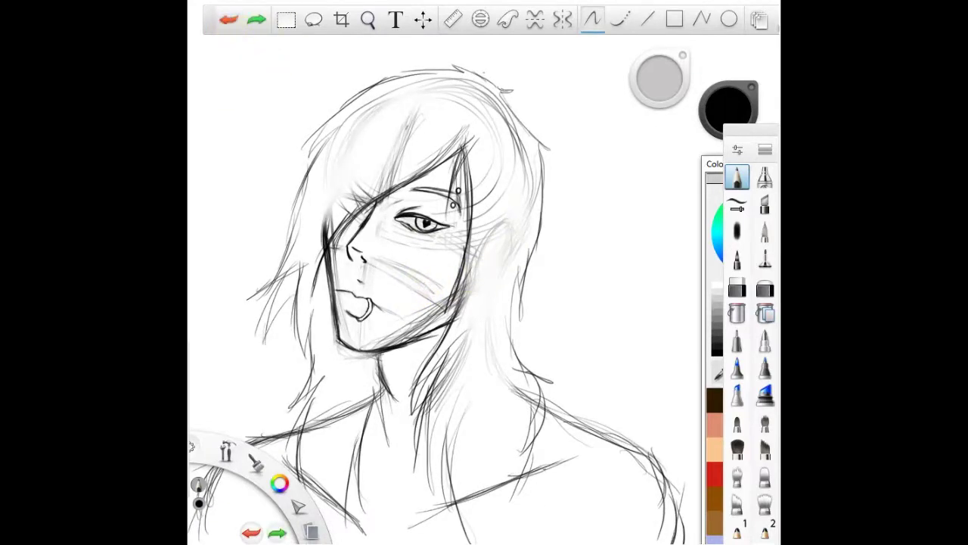
pyautogui.scroll(-2, 436, 295)
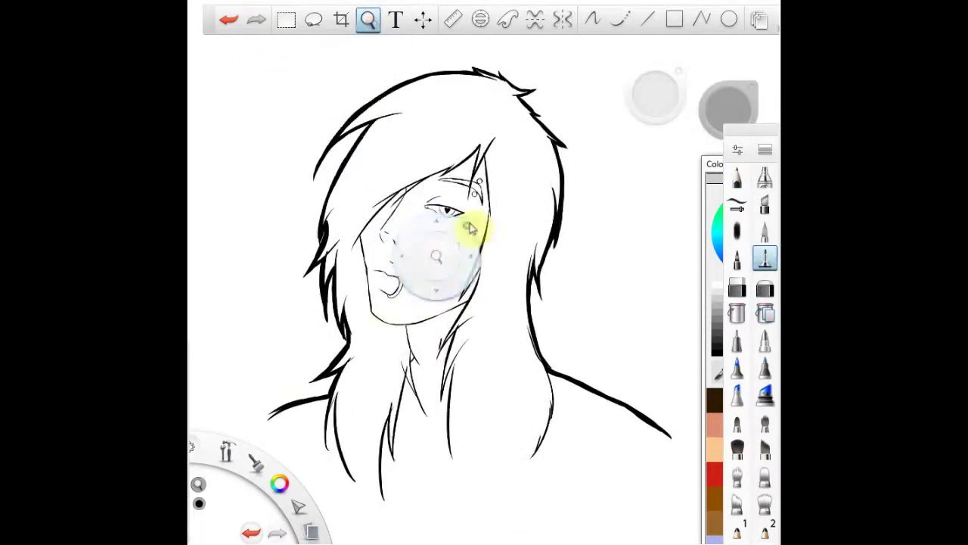
# Paint a flat light peach skin base over the face, neck and shoulders of the inked line art.
pyautogui.click(468, 226)
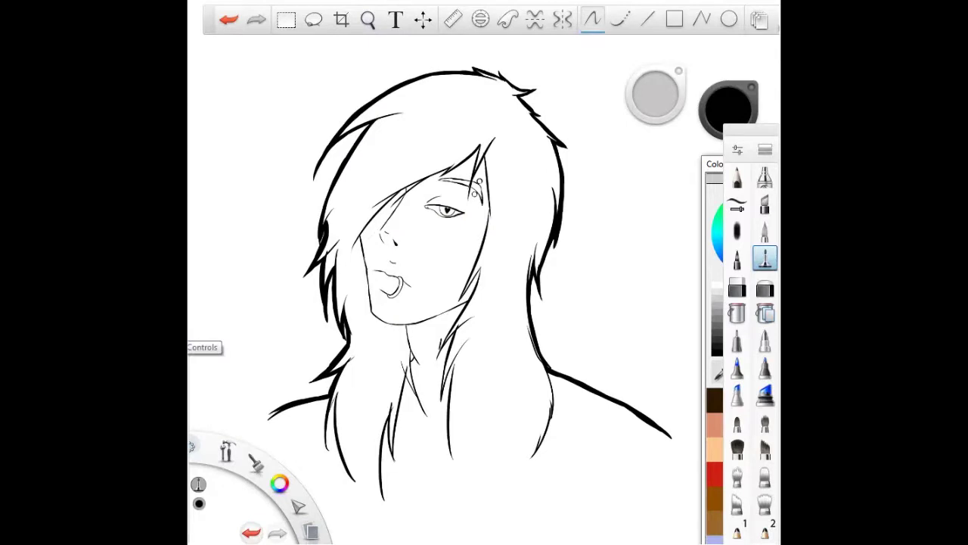
pyautogui.click(314, 19)
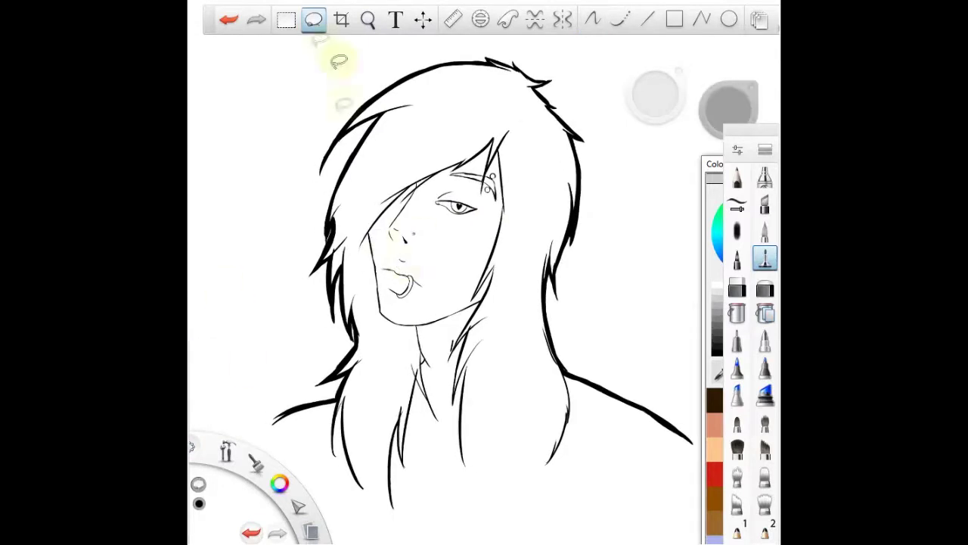
pyautogui.press('space')
pyautogui.moveTo(483, 216); pyautogui.dragTo(482, 209)
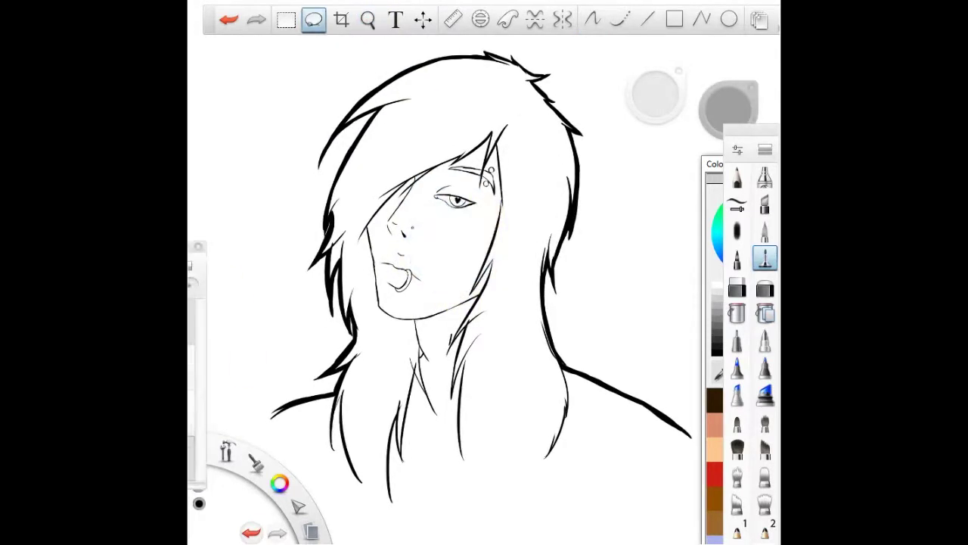
pyautogui.click(765, 231)
pyautogui.click(739, 425)
pyautogui.moveTo(492, 163)
pyautogui.mouseDown()
pyautogui.moveTo(435, 226)
pyautogui.moveTo(441, 363)
pyautogui.moveTo(352, 453)
pyautogui.moveTo(307, 432)
pyautogui.moveTo(560, 390)
pyautogui.moveTo(668, 454)
pyautogui.moveTo(544, 473)
pyautogui.moveTo(306, 456)
pyautogui.mouseUp()
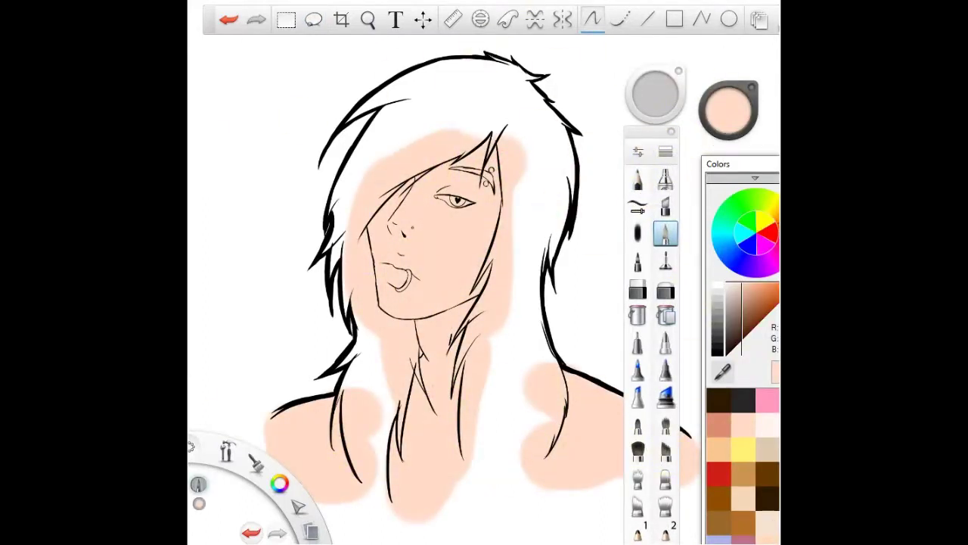
# Choose a brown colour and airbrush soft shadows on the nose, lips and side of the face.
pyautogui.scroll(5, 442, 170)
pyautogui.click(751, 303)
pyautogui.moveTo(534, 121)
pyautogui.mouseDown()
pyautogui.moveTo(255, 350)
pyautogui.moveTo(456, 133)
pyautogui.moveTo(228, 165)
pyautogui.moveTo(258, 121)
pyautogui.moveTo(455, 131)
pyautogui.moveTo(250, 342)
pyautogui.moveTo(264, 291)
pyautogui.moveTo(518, 121)
pyautogui.moveTo(659, 107)
pyautogui.moveTo(548, 85)
pyautogui.moveTo(554, 80)
pyautogui.moveTo(543, 161)
pyautogui.moveTo(536, 85)
pyautogui.moveTo(465, 140)
pyautogui.moveTo(331, 216)
pyautogui.moveTo(373, 182)
pyautogui.moveTo(320, 261)
pyautogui.moveTo(329, 310)
pyautogui.mouseUp()
pyautogui.moveTo(652, 94); pyautogui.dragTo(671, 83)
pyautogui.moveTo(387, 249); pyautogui.dragTo(406, 230)
pyautogui.moveTo(578, 159)
pyautogui.mouseDown()
pyautogui.moveTo(540, 149)
pyautogui.moveTo(496, 484)
pyautogui.moveTo(446, 518)
pyautogui.mouseUp()
pyautogui.moveTo(655, 94)
pyautogui.mouseDown()
pyautogui.moveTo(489, 195)
pyautogui.moveTo(561, 113)
pyautogui.moveTo(572, 232)
pyautogui.moveTo(518, 427)
pyautogui.mouseUp()
pyautogui.moveTo(655, 93); pyautogui.dragTo(668, 91)
pyautogui.moveTo(299, 381); pyautogui.dragTo(372, 411)
pyautogui.moveTo(363, 323)
pyautogui.mouseDown()
pyautogui.moveTo(342, 321)
pyautogui.moveTo(393, 15)
pyautogui.mouseUp()
# Airbrush brown shadows along the hair strands that fall over the neck and shoulders.
pyautogui.click(369, 19)
pyautogui.moveTo(432, 224)
pyautogui.mouseDown()
pyautogui.moveTo(499, 203)
pyautogui.moveTo(384, 230)
pyautogui.moveTo(544, 180)
pyautogui.moveTo(408, 228)
pyautogui.moveTo(437, 349)
pyautogui.mouseUp()
pyautogui.moveTo(540, 216)
pyautogui.mouseDown()
pyautogui.moveTo(503, 265)
pyautogui.moveTo(501, 480)
pyautogui.mouseUp()
pyautogui.moveTo(514, 328); pyautogui.dragTo(502, 522)
pyautogui.click(368, 20)
pyautogui.moveTo(424, 181); pyautogui.dragTo(378, 508)
pyautogui.moveTo(298, 424)
pyautogui.mouseDown()
pyautogui.moveTo(301, 322)
pyautogui.moveTo(325, 438)
pyautogui.mouseUp()
pyautogui.moveTo(296, 326); pyautogui.dragTo(300, 411)
# Deepen the brown shadow under the jaw and down the neck.
pyautogui.click(369, 19)
pyautogui.moveTo(568, 349); pyautogui.dragTo(371, 320)
pyautogui.moveTo(431, 333); pyautogui.dragTo(402, 375)
pyautogui.moveTo(421, 259); pyautogui.dragTo(402, 379)
pyautogui.moveTo(428, 318); pyautogui.dragTo(394, 386)
# Airbrush brown shading beneath the fringe, along the face's edge and around the eye socket.
pyautogui.click(368, 20)
pyautogui.moveTo(227, 79); pyautogui.dragTo(387, 266)
pyautogui.moveTo(337, 200); pyautogui.dragTo(317, 351)
pyautogui.moveTo(496, 140)
pyautogui.mouseDown()
pyautogui.moveTo(471, 333)
pyautogui.moveTo(333, 357)
pyautogui.mouseUp()
pyautogui.moveTo(657, 95); pyautogui.dragTo(649, 94)
pyautogui.moveTo(399, 192); pyautogui.dragTo(429, 164)
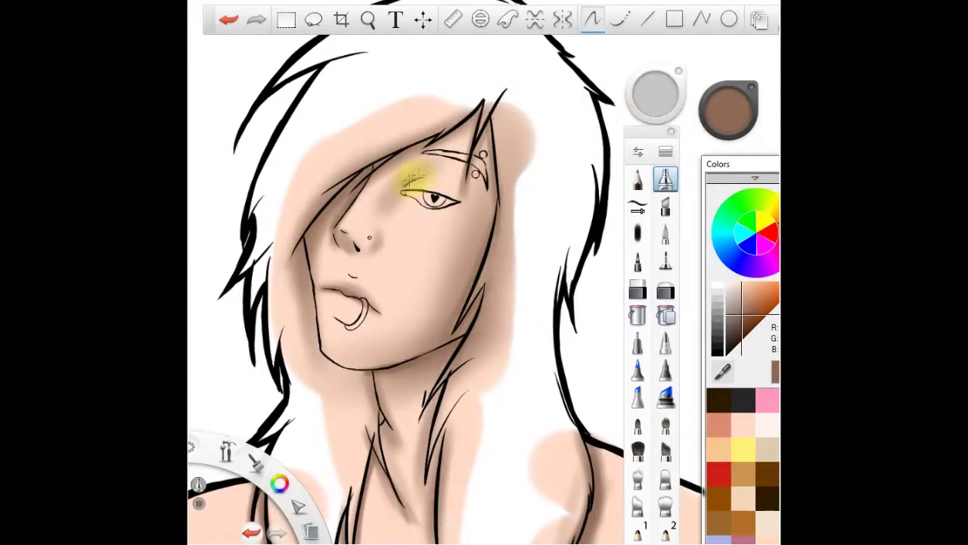
# Switch to a very pale skin colour and airbrush highlights on the brow, cheek, nose and neck.
pyautogui.click(728, 112)
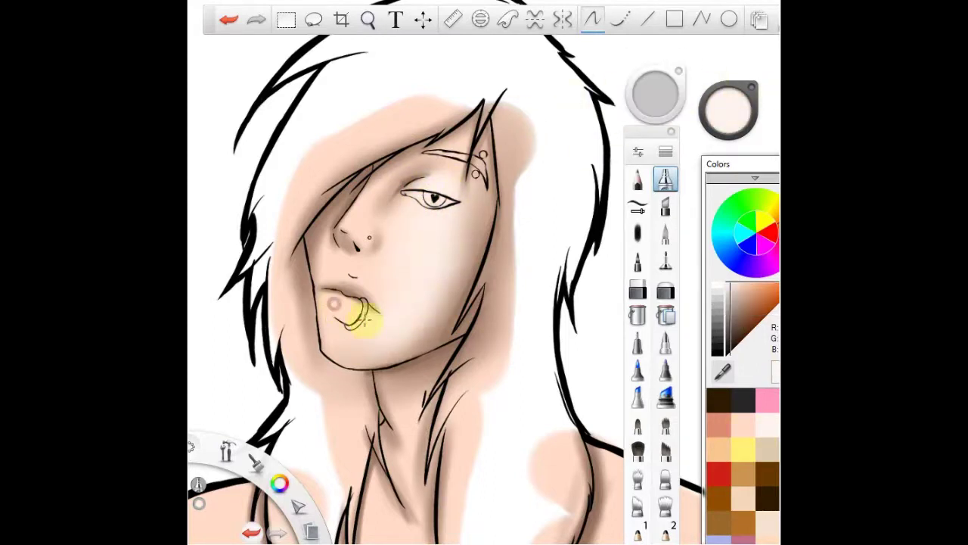
pyautogui.moveTo(382, 183)
pyautogui.mouseDown()
pyautogui.moveTo(378, 193)
pyautogui.moveTo(421, 166)
pyautogui.moveTo(482, 165)
pyautogui.mouseUp()
pyautogui.moveTo(433, 270); pyautogui.dragTo(448, 55)
pyautogui.moveTo(411, 184)
pyautogui.mouseDown()
pyautogui.moveTo(432, 173)
pyautogui.moveTo(412, 216)
pyautogui.mouseUp()
pyautogui.moveTo(411, 372); pyautogui.dragTo(431, 401)
# Airbrush pale highlights onto the skin of the shoulders.
pyautogui.moveTo(227, 295)
pyautogui.mouseDown()
pyautogui.moveTo(195, 339)
pyautogui.moveTo(212, 361)
pyautogui.mouseUp()
pyautogui.moveTo(532, 380); pyautogui.dragTo(236, 344)
pyautogui.moveTo(452, 333)
pyautogui.mouseDown()
pyautogui.moveTo(368, 253)
pyautogui.moveTo(358, 315)
pyautogui.mouseUp()
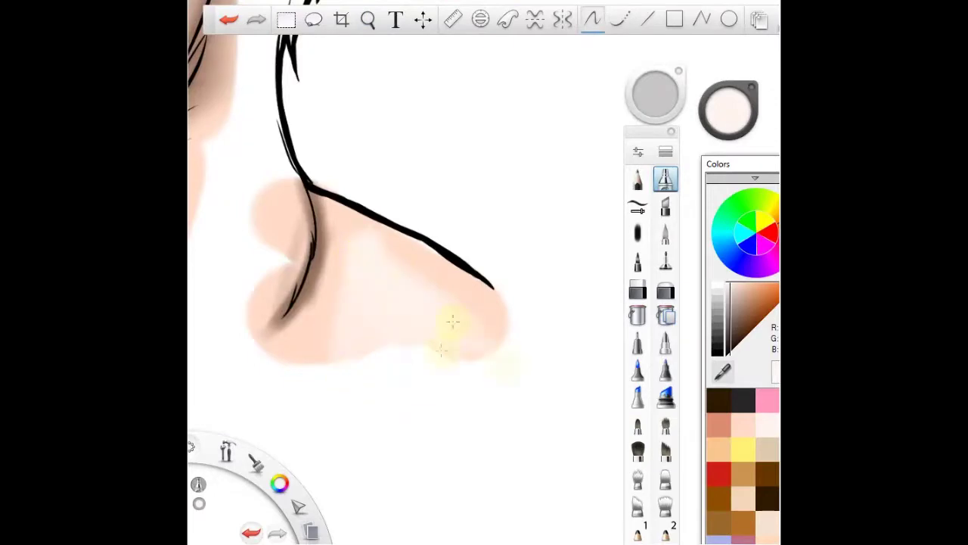
# Blend the airbrushed highlights and shading on the brow, nose bridge, lips and cheek with the smudge brush.
pyautogui.click(369, 20)
pyautogui.moveTo(339, 220)
pyautogui.mouseDown()
pyautogui.moveTo(267, 277)
pyautogui.moveTo(413, 264)
pyautogui.mouseUp()
pyautogui.click(530, 261)
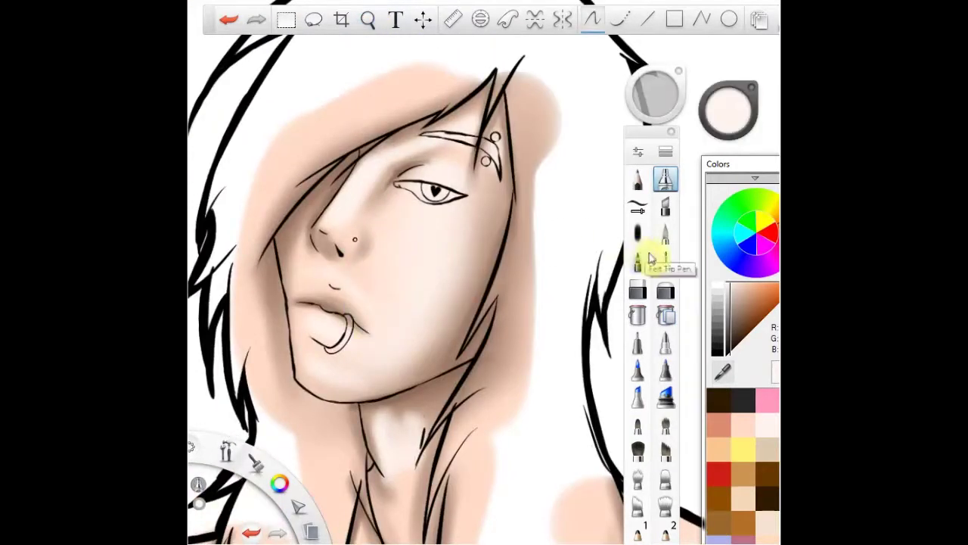
pyautogui.click(666, 505)
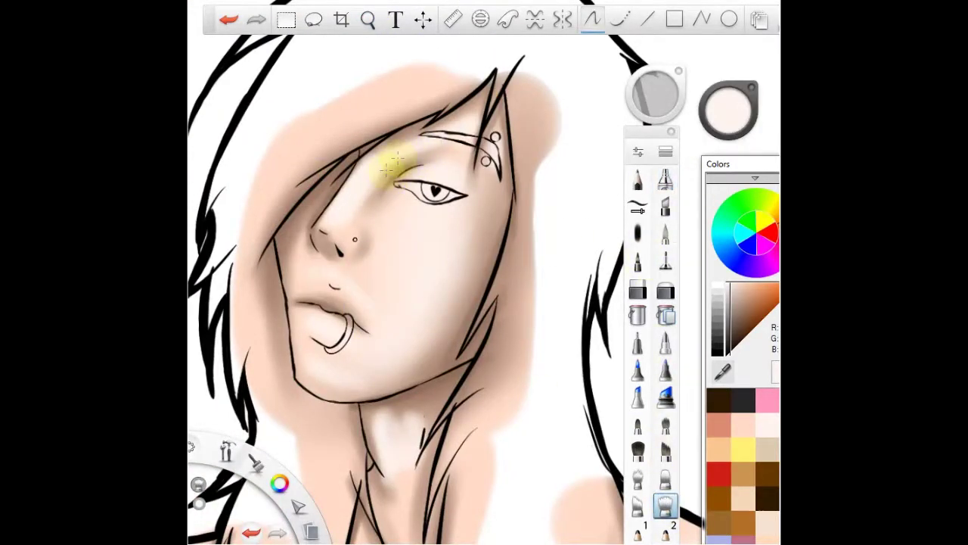
pyautogui.moveTo(653, 97); pyautogui.dragTo(675, 91)
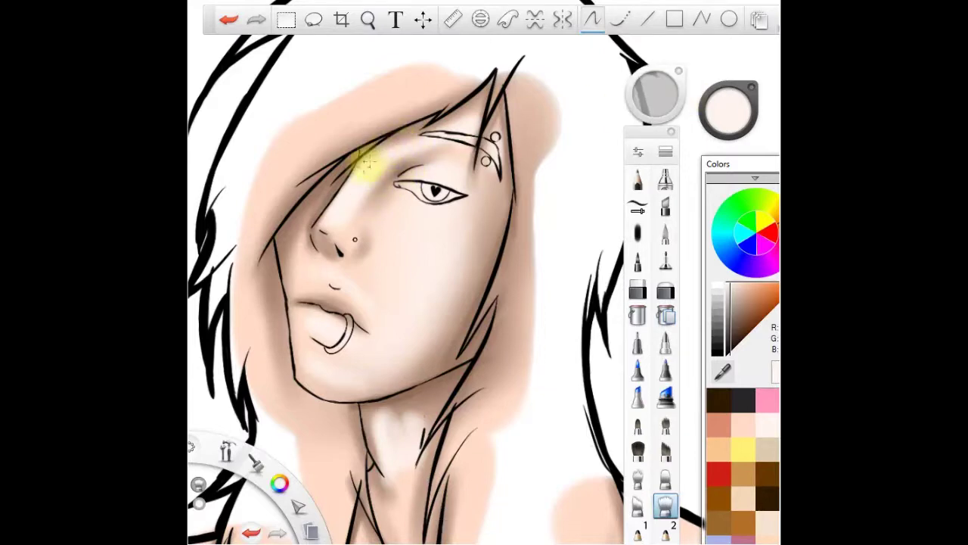
pyautogui.moveTo(493, 136); pyautogui.dragTo(489, 176)
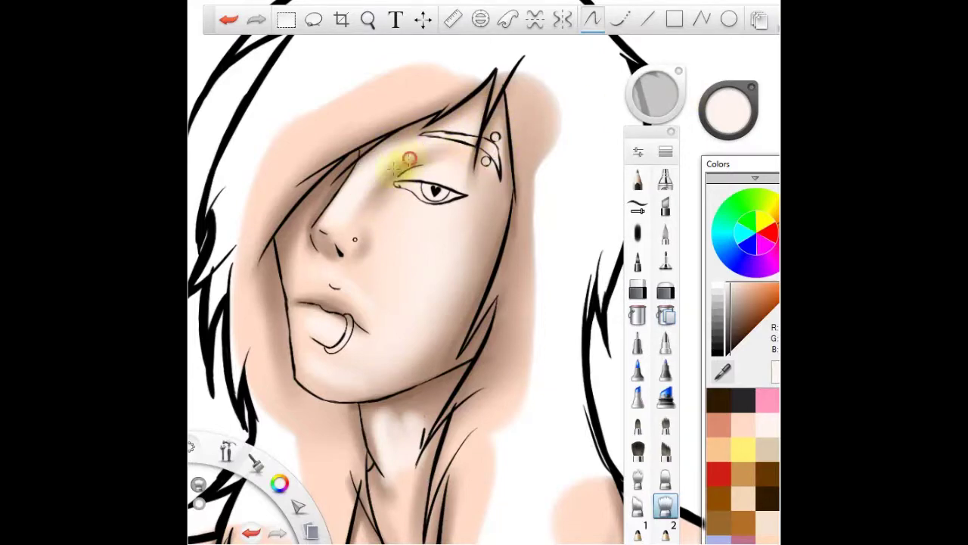
pyautogui.moveTo(392, 163)
pyautogui.mouseDown()
pyautogui.moveTo(326, 204)
pyautogui.moveTo(306, 242)
pyautogui.mouseUp()
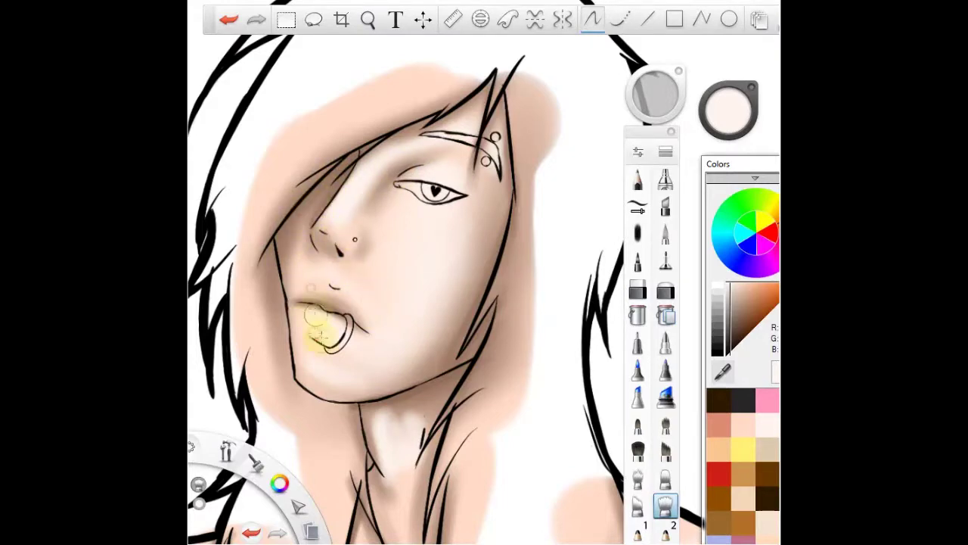
pyautogui.moveTo(352, 201); pyautogui.dragTo(372, 7)
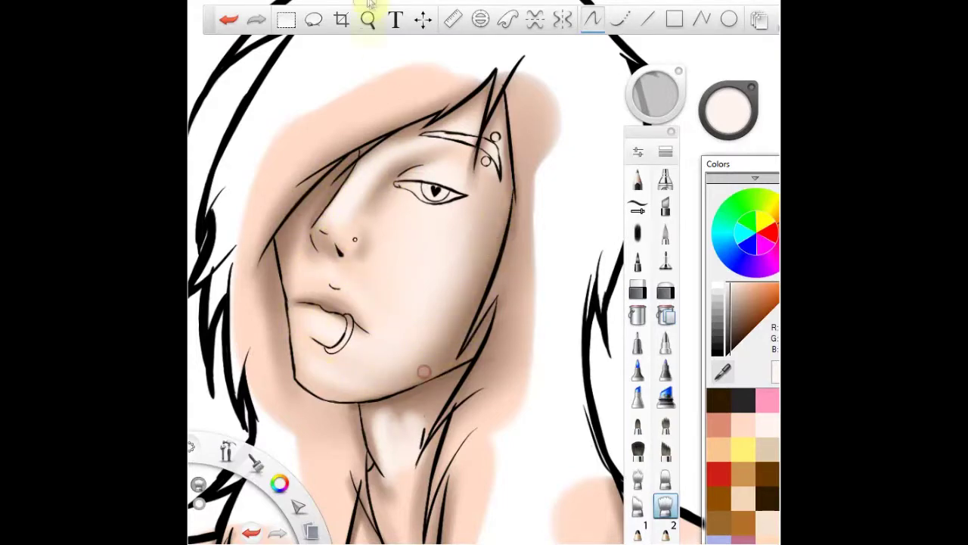
pyautogui.moveTo(450, 206)
pyautogui.mouseDown()
pyautogui.moveTo(407, 290)
pyautogui.moveTo(427, 367)
pyautogui.moveTo(363, 480)
pyautogui.moveTo(353, 454)
pyautogui.moveTo(343, 475)
pyautogui.mouseUp()
# Paint hard-edged dark brown shadows along the nose, in the eye crease and on the upper lip with the paintbrush.
pyautogui.press('space')
pyautogui.moveTo(471, 185)
pyautogui.mouseDown()
pyautogui.moveTo(391, 277)
pyautogui.moveTo(408, 270)
pyautogui.moveTo(432, 283)
pyautogui.mouseUp()
pyautogui.click(727, 311)
pyautogui.click(666, 261)
pyautogui.moveTo(383, 178); pyautogui.dragTo(355, 207)
pyautogui.click(231, 22)
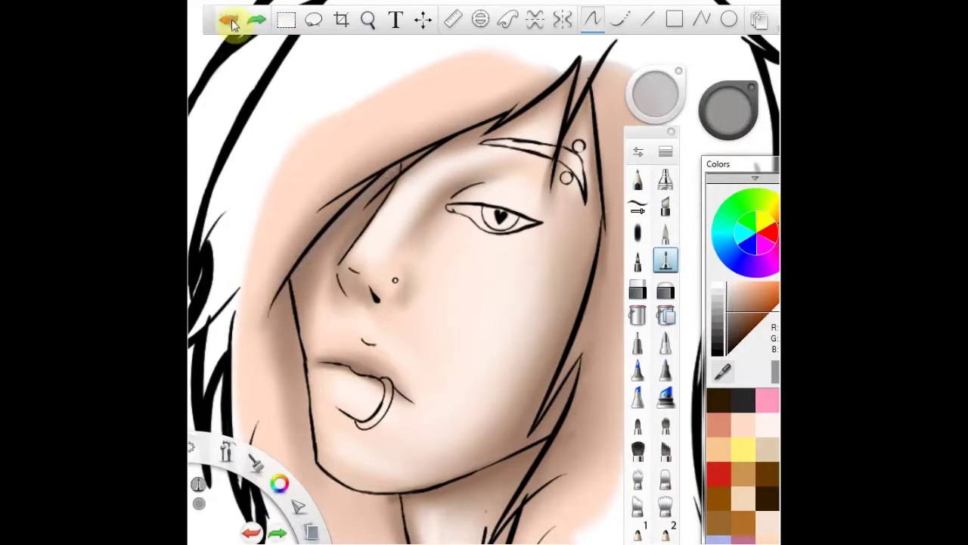
pyautogui.click(748, 428)
pyautogui.click(738, 315)
pyautogui.moveTo(738, 317); pyautogui.dragTo(734, 320)
pyautogui.moveTo(386, 173)
pyautogui.mouseDown()
pyautogui.moveTo(331, 229)
pyautogui.moveTo(284, 318)
pyautogui.moveTo(300, 371)
pyautogui.moveTo(344, 247)
pyautogui.moveTo(374, 301)
pyautogui.mouseUp()
pyautogui.moveTo(433, 199); pyautogui.dragTo(520, 176)
pyautogui.moveTo(320, 360); pyautogui.dragTo(385, 374)
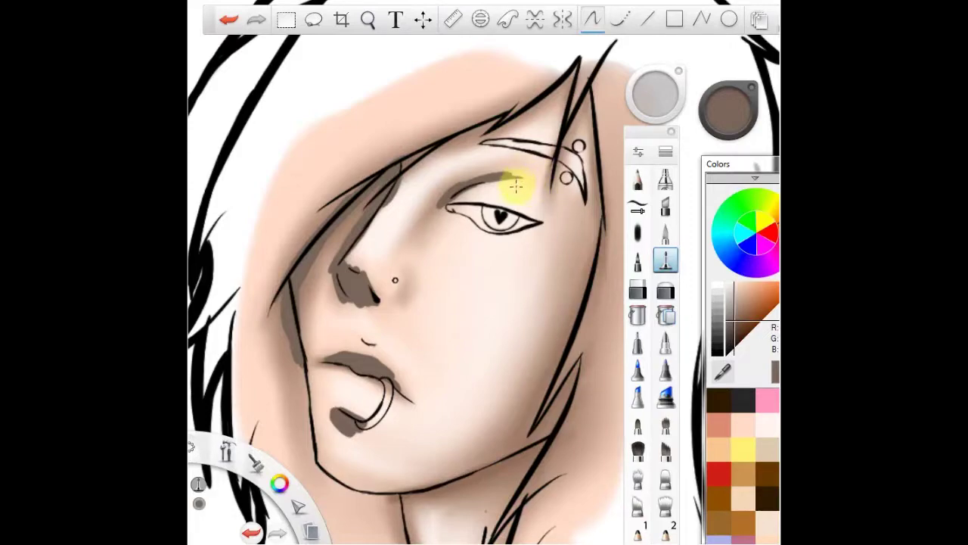
# Add hard brown shadows under the jaw and down the neck, and blend their edges.
pyautogui.click(369, 20)
pyautogui.moveTo(396, 298)
pyautogui.mouseDown()
pyautogui.moveTo(443, 318)
pyautogui.moveTo(378, 346)
pyautogui.mouseUp()
pyautogui.moveTo(480, 340)
pyautogui.mouseDown()
pyautogui.moveTo(380, 382)
pyautogui.moveTo(435, 363)
pyautogui.mouseUp()
pyautogui.moveTo(381, 444); pyautogui.dragTo(378, 462)
pyautogui.press('space')
pyautogui.moveTo(322, 283)
pyautogui.mouseDown()
pyautogui.moveTo(335, 341)
pyautogui.moveTo(424, 341)
pyautogui.mouseUp()
pyautogui.click(665, 502)
pyautogui.moveTo(361, 182)
pyautogui.mouseDown()
pyautogui.moveTo(325, 205)
pyautogui.moveTo(296, 253)
pyautogui.moveTo(325, 234)
pyautogui.moveTo(310, 291)
pyautogui.moveTo(281, 320)
pyautogui.moveTo(341, 255)
pyautogui.moveTo(356, 280)
pyautogui.moveTo(386, 182)
pyautogui.moveTo(399, 242)
pyautogui.moveTo(378, 303)
pyautogui.moveTo(434, 216)
pyautogui.mouseUp()
pyautogui.press('space')
# Airbrush white over the face, neck and shoulders to make the skin paler.
pyautogui.click(665, 179)
pyautogui.moveTo(453, 156)
pyautogui.mouseDown()
pyautogui.moveTo(408, 364)
pyautogui.moveTo(401, 492)
pyautogui.mouseUp()
pyautogui.moveTo(544, 386); pyautogui.dragTo(533, 476)
pyautogui.press('space')
pyautogui.moveTo(406, 167)
pyautogui.mouseDown()
pyautogui.moveTo(443, 162)
pyautogui.moveTo(410, 317)
pyautogui.mouseUp()
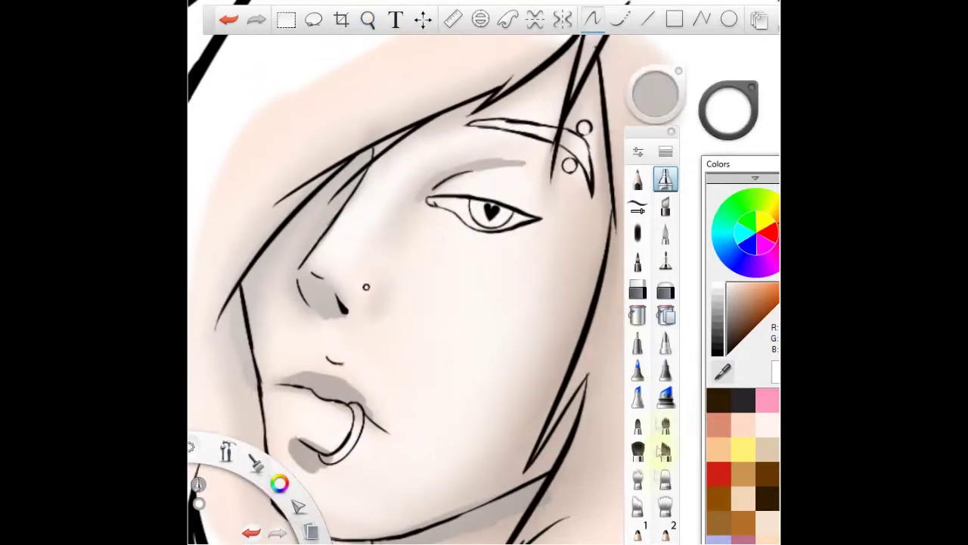
# Smudge the hard shadows at the eye crease, nose, lips and neck into the surrounding skin.
pyautogui.click(666, 506)
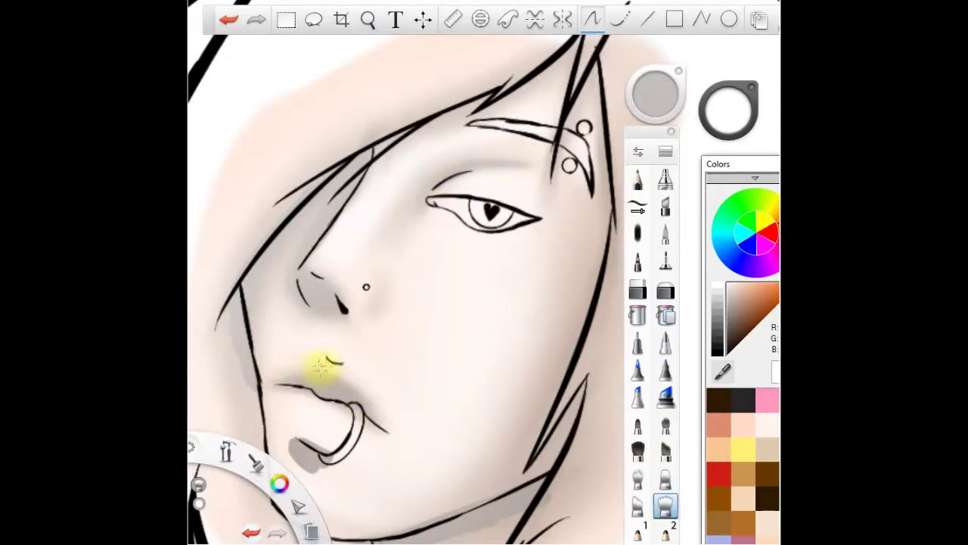
pyautogui.moveTo(277, 438); pyautogui.dragTo(363, 433)
pyautogui.press('space')
pyautogui.moveTo(378, 249)
pyautogui.mouseDown()
pyautogui.moveTo(306, 377)
pyautogui.moveTo(346, 314)
pyautogui.mouseUp()
pyautogui.moveTo(346, 314)
pyautogui.mouseDown()
pyautogui.moveTo(438, 267)
pyautogui.moveTo(418, 285)
pyautogui.mouseUp()
pyautogui.press('space')
pyautogui.moveTo(436, 227); pyautogui.dragTo(401, 324)
pyautogui.click(302, 284)
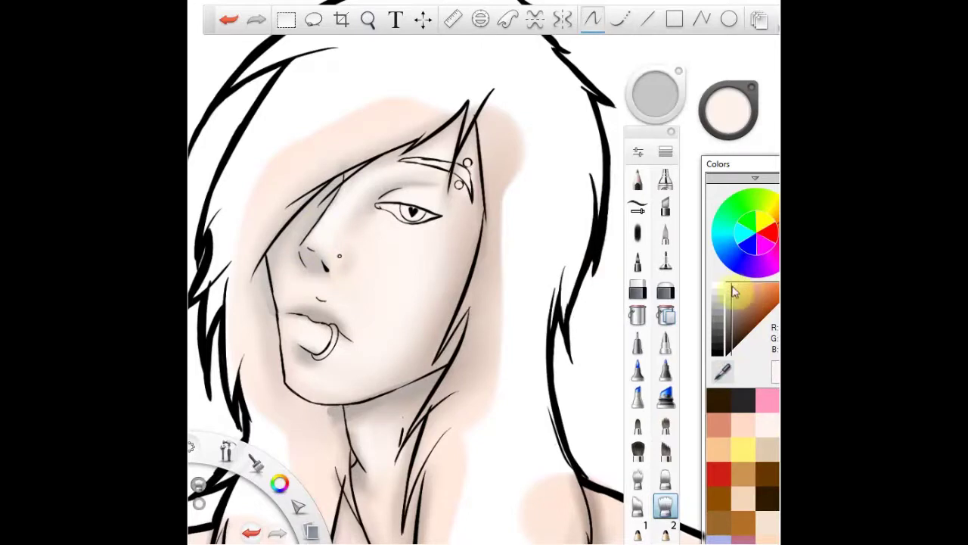
# Airbrush muted brown shading beneath the fringe, down both sides of the face and neck, and around the eye.
pyautogui.moveTo(727, 111); pyautogui.dragTo(727, 163)
pyautogui.click(666, 179)
pyautogui.moveTo(651, 82); pyautogui.dragTo(676, 78)
pyautogui.moveTo(393, 121)
pyautogui.mouseDown()
pyautogui.moveTo(296, 184)
pyautogui.moveTo(260, 280)
pyautogui.moveTo(522, 292)
pyautogui.moveTo(388, 426)
pyautogui.moveTo(336, 430)
pyautogui.moveTo(454, 469)
pyautogui.mouseUp()
pyautogui.moveTo(484, 393); pyautogui.dragTo(492, 215)
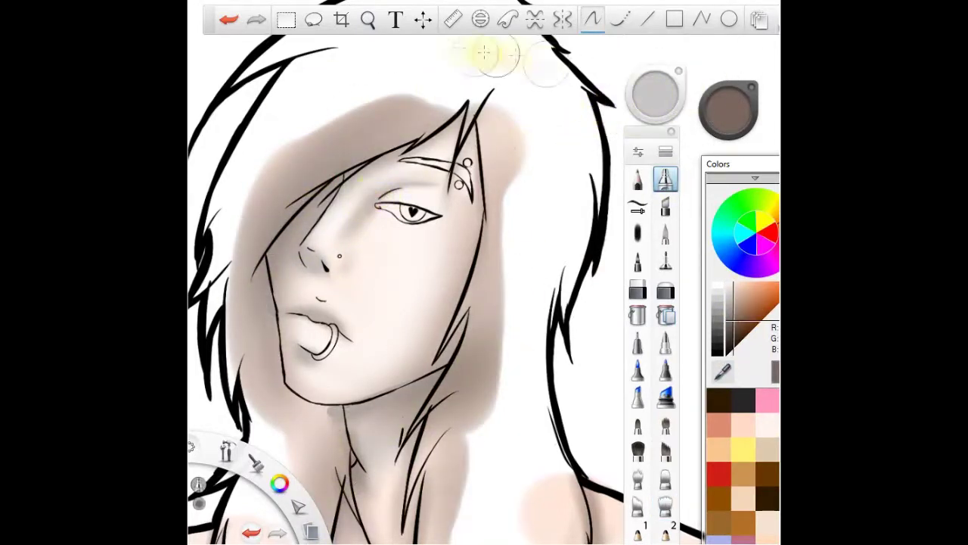
pyautogui.moveTo(320, 268); pyautogui.dragTo(333, 201)
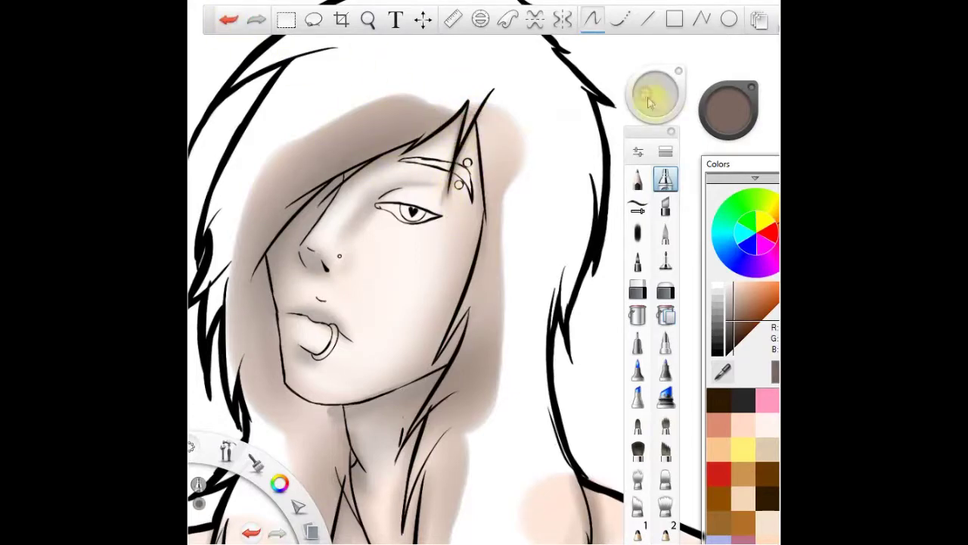
pyautogui.moveTo(397, 198)
pyautogui.mouseDown()
pyautogui.moveTo(423, 230)
pyautogui.moveTo(391, 230)
pyautogui.moveTo(427, 225)
pyautogui.moveTo(413, 246)
pyautogui.mouseUp()
# Airbrush a coral blush onto the nose, cheek and lips.
pyautogui.click(762, 267)
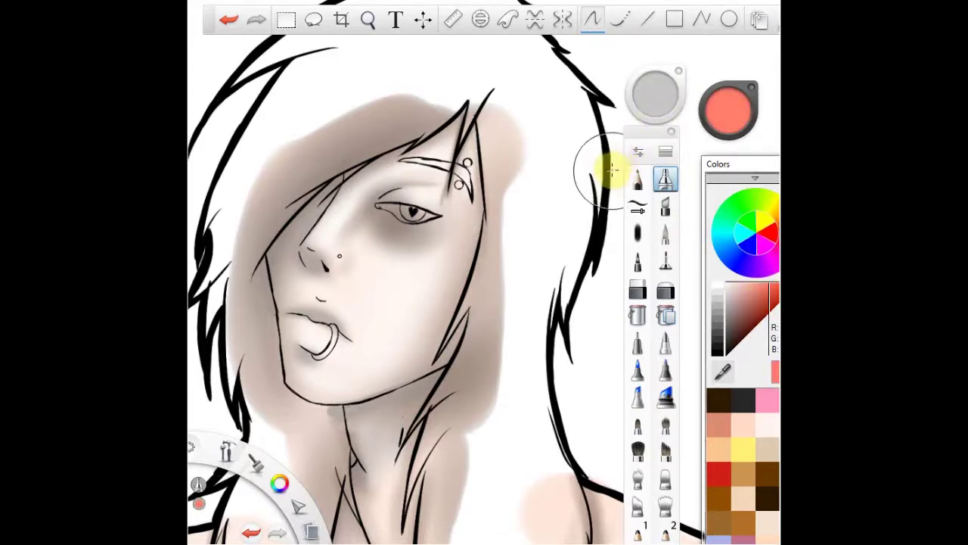
pyautogui.moveTo(318, 252)
pyautogui.mouseDown()
pyautogui.moveTo(358, 264)
pyautogui.moveTo(380, 316)
pyautogui.moveTo(390, 298)
pyautogui.moveTo(341, 271)
pyautogui.moveTo(418, 282)
pyautogui.mouseUp()
pyautogui.moveTo(313, 329); pyautogui.dragTo(341, 326)
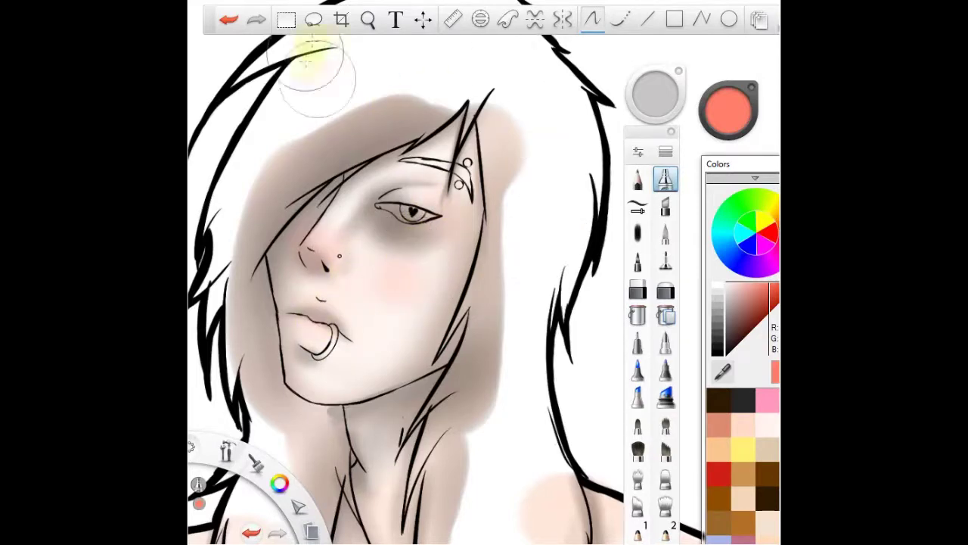
# Airbrush the coral blush onto the outer parts of both shoulders.
pyautogui.press('space')
pyautogui.moveTo(434, 281); pyautogui.dragTo(472, 251)
pyautogui.moveTo(579, 342); pyautogui.dragTo(575, 365)
pyautogui.press('space')
pyautogui.moveTo(323, 214); pyautogui.dragTo(402, 206)
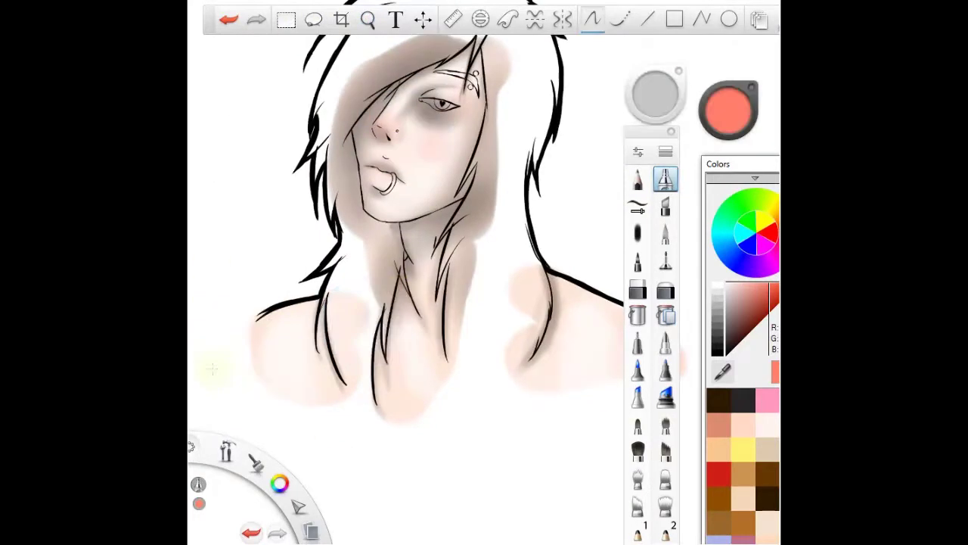
pyautogui.moveTo(259, 371); pyautogui.dragTo(270, 325)
pyautogui.press('space')
pyautogui.moveTo(379, 314)
pyautogui.mouseDown()
pyautogui.moveTo(375, 359)
pyautogui.moveTo(411, 325)
pyautogui.moveTo(431, 197)
pyautogui.mouseUp()
pyautogui.moveTo(367, 19); pyautogui.dragTo(402, 261)
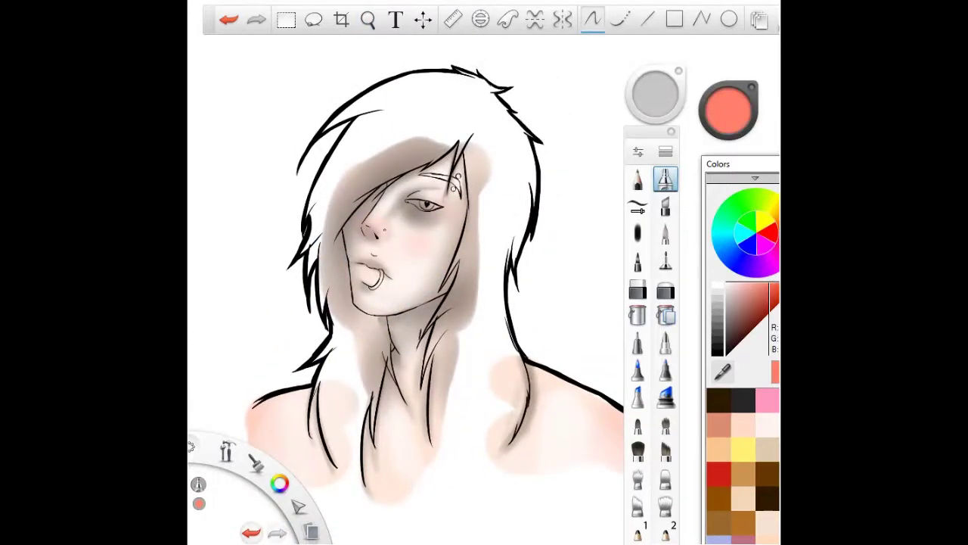
# Close the bottom of the hair outline with a dark grey paintbrush curve across the chest.
pyautogui.click(726, 342)
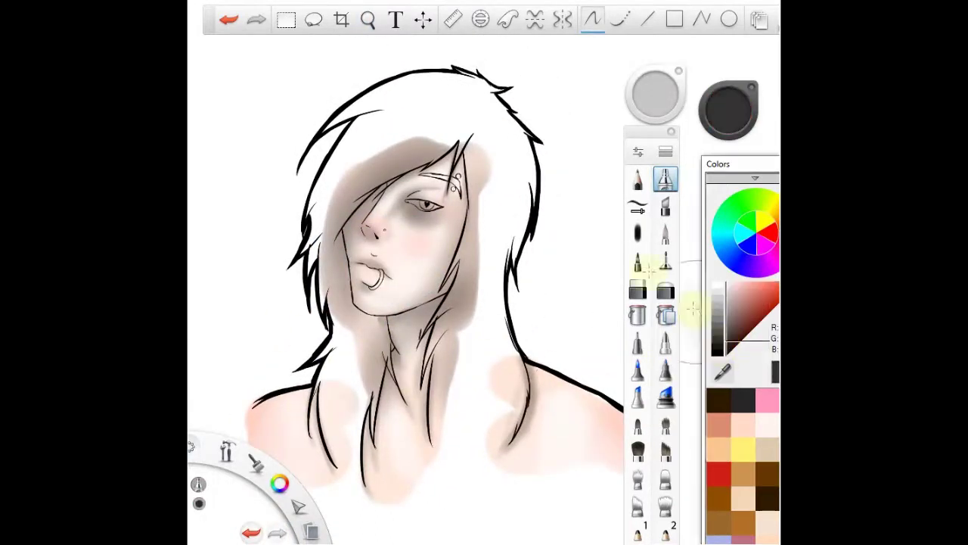
pyautogui.click(665, 316)
pyautogui.click(667, 263)
pyautogui.moveTo(512, 444); pyautogui.dragTo(476, 473)
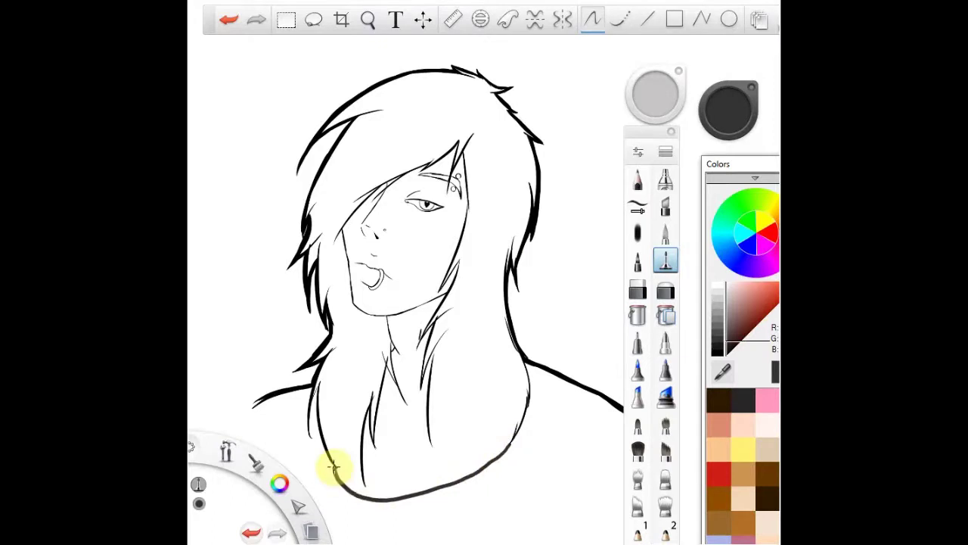
pyautogui.click(666, 315)
pyautogui.click(490, 354)
pyautogui.click(230, 21)
# Extend the inner edges of both front hair locks to the closing curve and flood fill the hair dark grey.
pyautogui.click(667, 261)
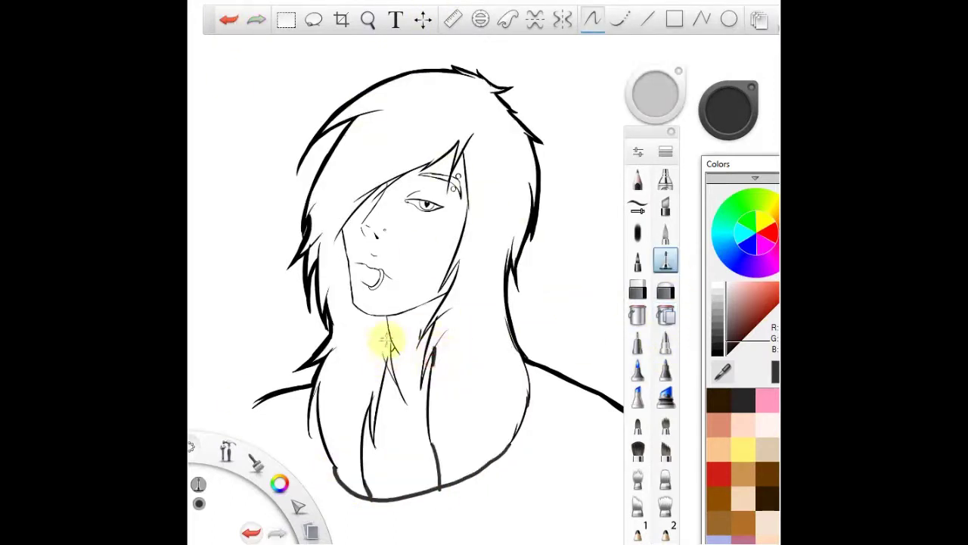
pyautogui.moveTo(372, 395); pyautogui.dragTo(369, 414)
pyautogui.click(638, 316)
pyautogui.click(665, 317)
pyautogui.click(490, 346)
pyautogui.click(637, 315)
pyautogui.click(637, 153)
pyautogui.click(487, 233)
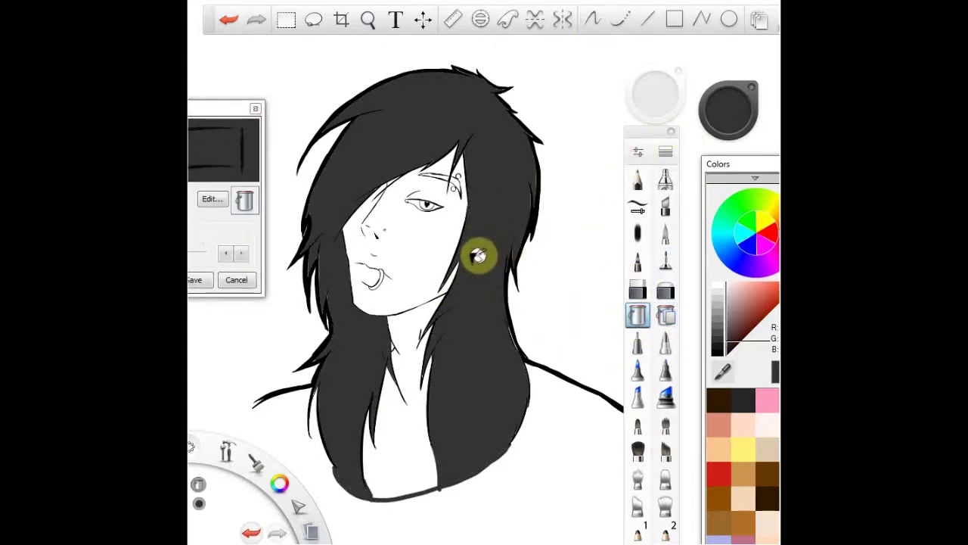
# Adjust the flood fill's slider setting, refill the side hair with dark grey, and save the brush settings.
pyautogui.moveTo(173, 252); pyautogui.dragTo(197, 251)
pyautogui.click(479, 333)
pyautogui.click(475, 341)
pyautogui.click(197, 280)
# Paint the eyebrow solid dark grey with the paintbrush.
pyautogui.click(666, 261)
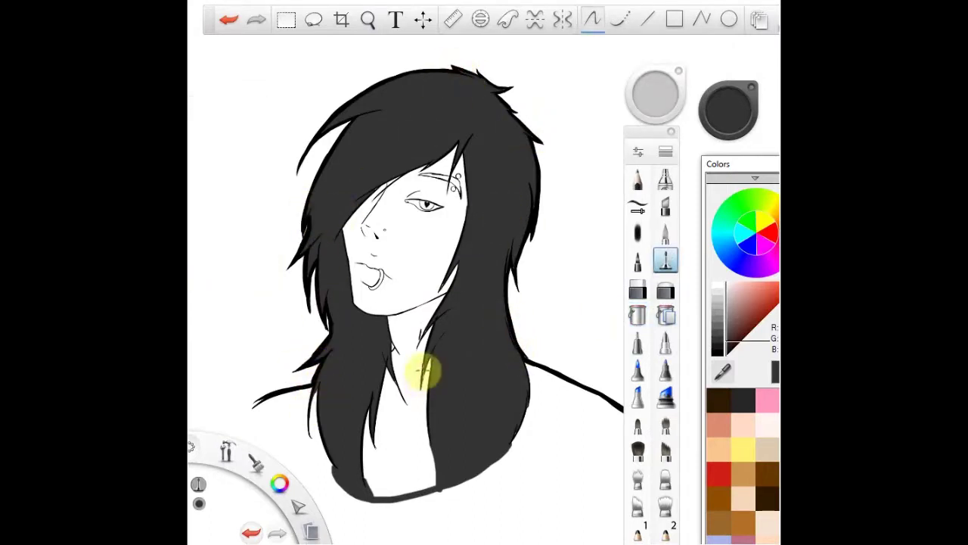
pyautogui.press('space')
pyautogui.moveTo(445, 253)
pyautogui.mouseDown()
pyautogui.moveTo(573, 219)
pyautogui.moveTo(345, 322)
pyautogui.mouseUp()
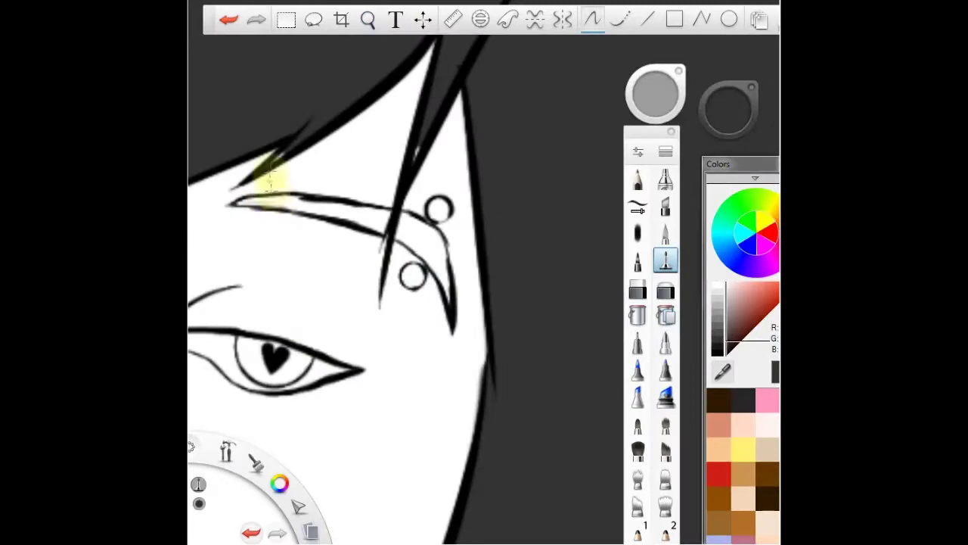
pyautogui.moveTo(269, 205)
pyautogui.mouseDown()
pyautogui.moveTo(374, 223)
pyautogui.moveTo(446, 288)
pyautogui.moveTo(432, 238)
pyautogui.moveTo(363, 215)
pyautogui.moveTo(427, 250)
pyautogui.mouseUp()
# Erase the closing curve across the chest between the two front hair locks.
pyautogui.press('space')
pyautogui.moveTo(465, 156)
pyautogui.mouseDown()
pyautogui.moveTo(356, 350)
pyautogui.moveTo(302, 303)
pyautogui.mouseUp()
pyautogui.press('e')
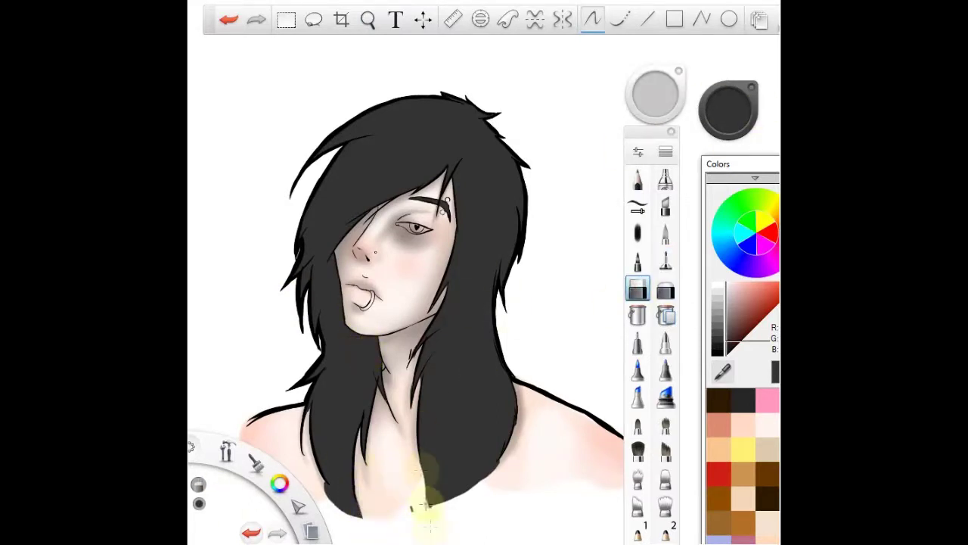
# Paint black shadow strands across the crown, fringe and sides of the dark grey hair.
pyautogui.click(728, 354)
pyautogui.click(666, 261)
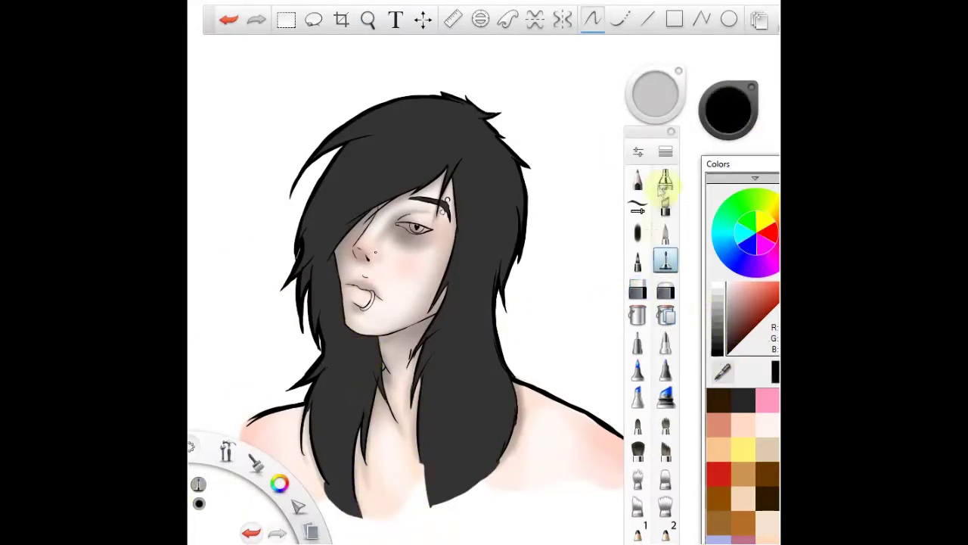
pyautogui.moveTo(476, 133)
pyautogui.mouseDown()
pyautogui.moveTo(508, 210)
pyautogui.moveTo(464, 242)
pyautogui.moveTo(452, 110)
pyautogui.moveTo(465, 149)
pyautogui.moveTo(370, 212)
pyautogui.mouseUp()
pyautogui.moveTo(363, 144)
pyautogui.mouseDown()
pyautogui.moveTo(300, 225)
pyautogui.moveTo(334, 227)
pyautogui.mouseUp()
pyautogui.moveTo(332, 261)
pyautogui.mouseDown()
pyautogui.moveTo(337, 297)
pyautogui.moveTo(492, 345)
pyautogui.moveTo(416, 396)
pyautogui.moveTo(289, 355)
pyautogui.mouseUp()
pyautogui.moveTo(469, 110)
pyautogui.mouseDown()
pyautogui.moveTo(411, 99)
pyautogui.moveTo(471, 131)
pyautogui.moveTo(500, 172)
pyautogui.moveTo(388, 160)
pyautogui.mouseUp()
pyautogui.moveTo(450, 113)
pyautogui.mouseDown()
pyautogui.moveTo(389, 118)
pyautogui.moveTo(376, 172)
pyautogui.mouseUp()
pyautogui.moveTo(344, 261); pyautogui.dragTo(370, 217)
pyautogui.moveTo(370, 218); pyautogui.dragTo(338, 254)
# Paint white zigzag highlight bands across the fringe and the hair beside the eye with a smaller paintbrush.
pyautogui.click(717, 288)
pyautogui.moveTo(661, 106); pyautogui.dragTo(583, 102)
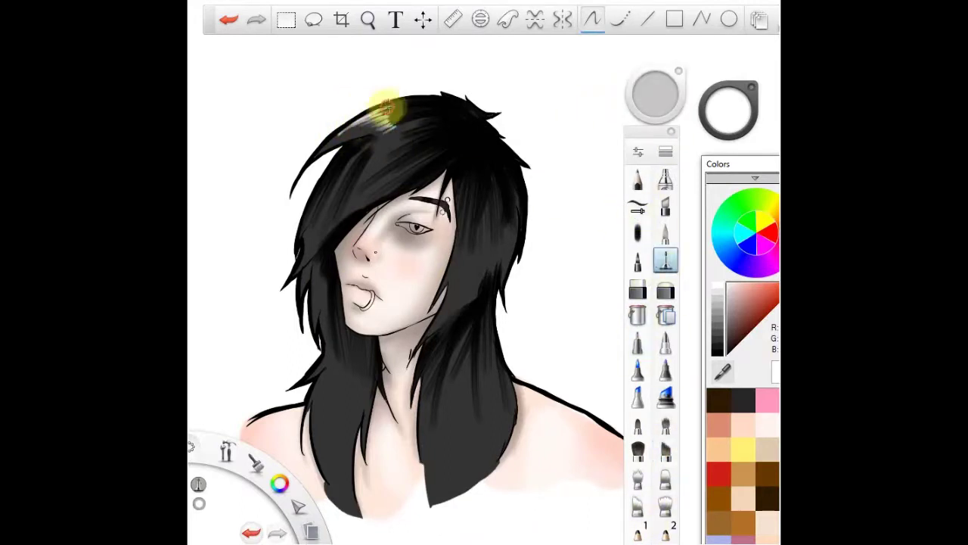
pyautogui.moveTo(396, 170); pyautogui.dragTo(406, 181)
pyautogui.moveTo(459, 223); pyautogui.dragTo(493, 224)
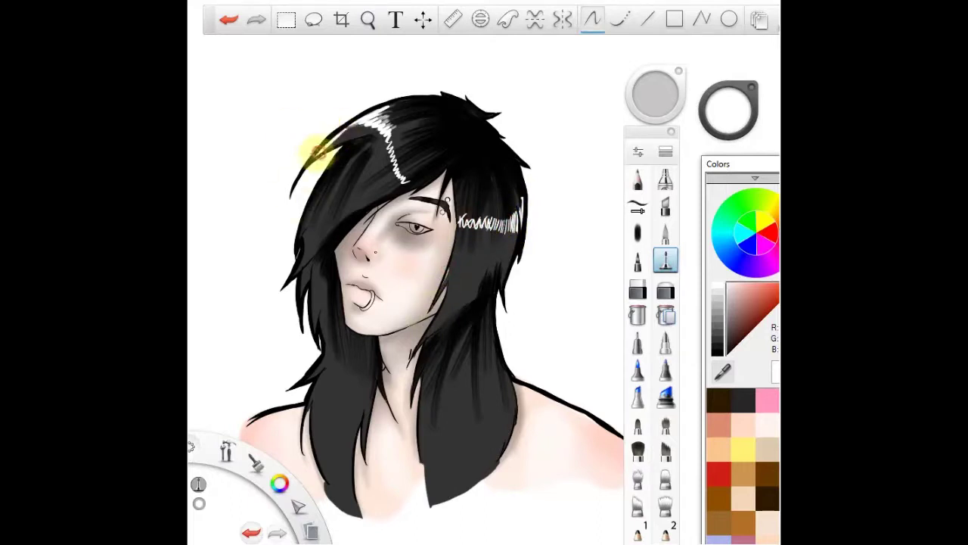
# Add thin white highlight strokes along the fringe edge and the outer and inner hair strands.
pyautogui.moveTo(338, 158); pyautogui.dragTo(312, 199)
pyautogui.moveTo(305, 260); pyautogui.dragTo(360, 205)
pyautogui.moveTo(318, 293); pyautogui.dragTo(310, 325)
pyautogui.moveTo(323, 364); pyautogui.dragTo(312, 379)
pyautogui.moveTo(439, 319)
pyautogui.mouseDown()
pyautogui.moveTo(425, 340)
pyautogui.moveTo(451, 306)
pyautogui.mouseUp()
pyautogui.moveTo(512, 258); pyautogui.dragTo(505, 285)
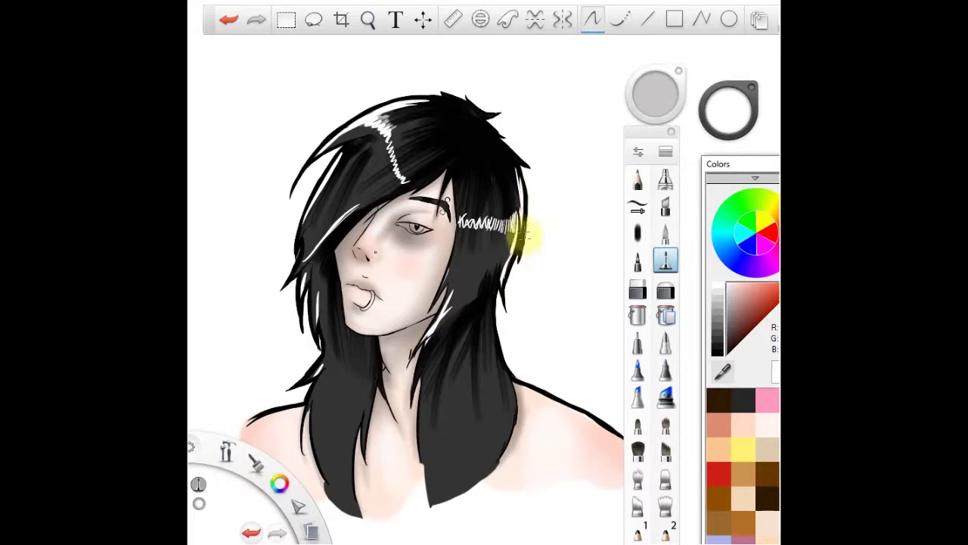
# Sample black from the hair and paint more dark strands into the fringe and the locks below.
pyautogui.click(722, 341)
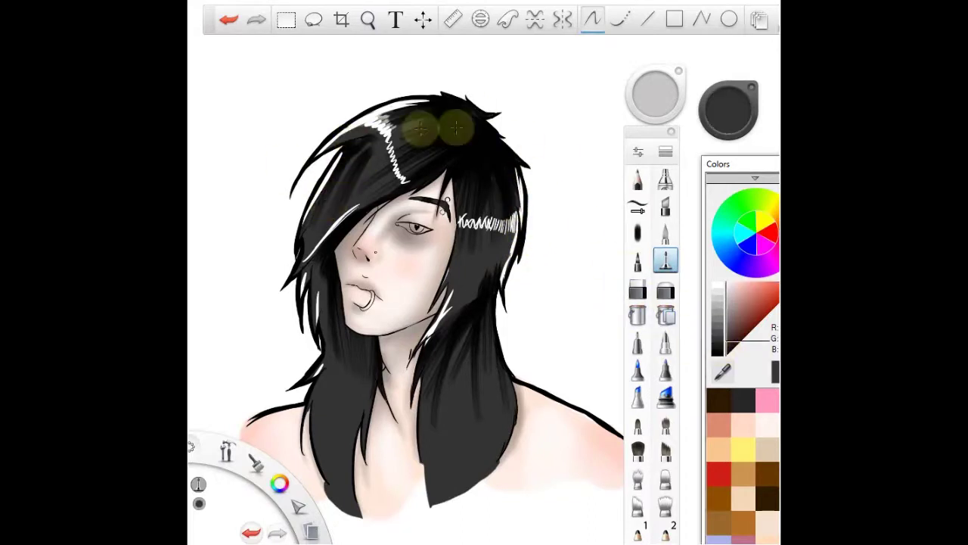
pyautogui.keyDown('alt'); pyautogui.click(346, 136); pyautogui.keyUp('alt')
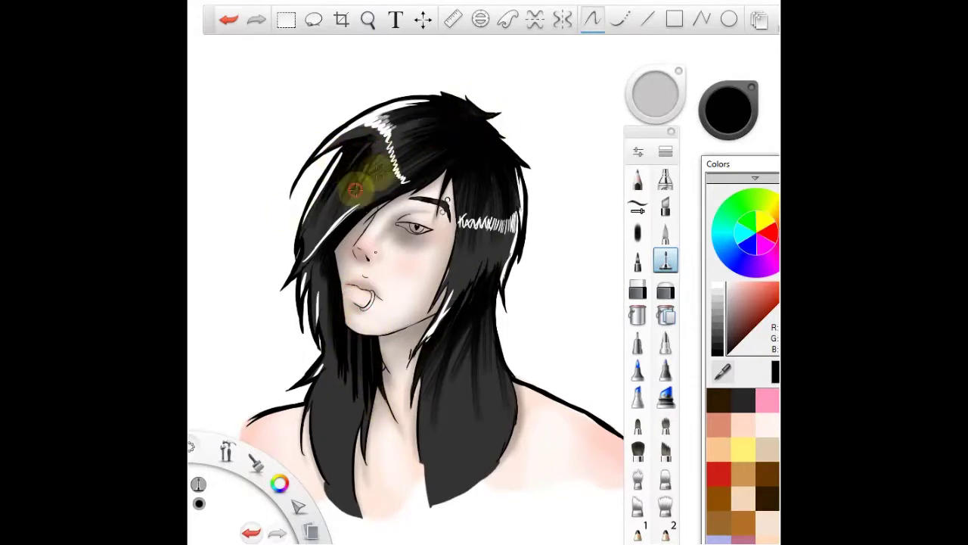
# Smear the white highlights on the crown and fringe into the black hair with the smudge brush.
pyautogui.press('space')
pyautogui.moveTo(421, 187); pyautogui.dragTo(411, 328)
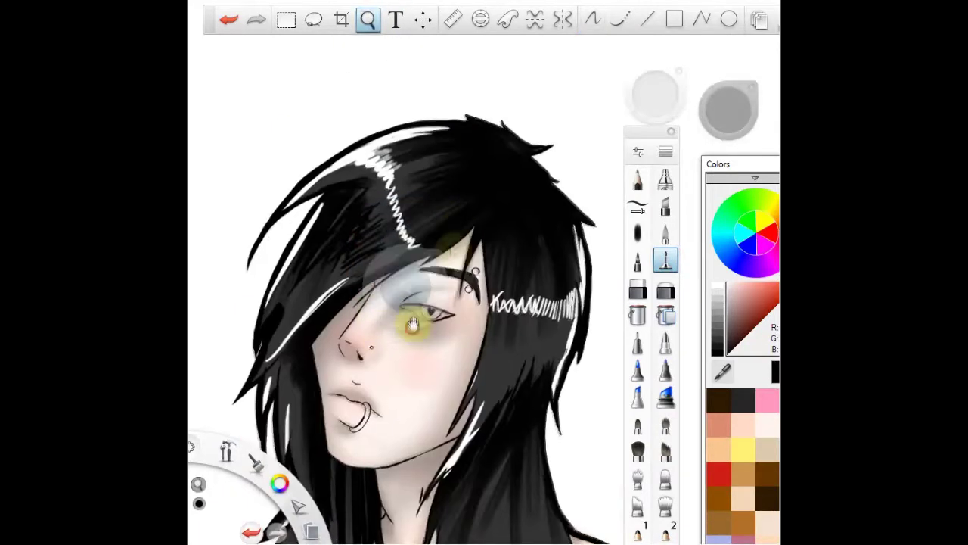
pyautogui.click(640, 486)
pyautogui.moveTo(658, 88)
pyautogui.mouseDown()
pyautogui.moveTo(738, 87)
pyautogui.moveTo(680, 90)
pyautogui.mouseUp()
pyautogui.moveTo(437, 236)
pyautogui.mouseDown()
pyautogui.moveTo(416, 224)
pyautogui.moveTo(391, 168)
pyautogui.moveTo(374, 156)
pyautogui.moveTo(484, 127)
pyautogui.mouseUp()
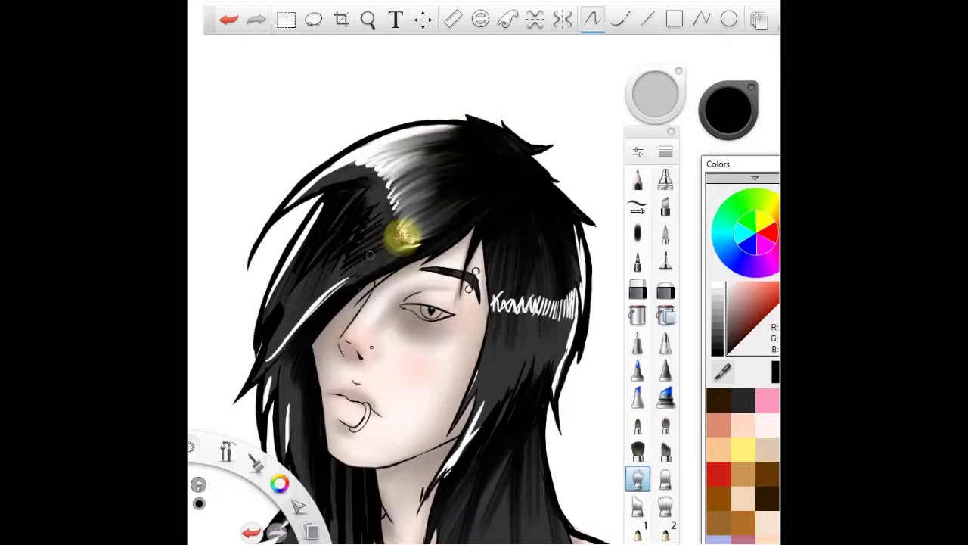
pyautogui.moveTo(280, 210)
pyautogui.mouseDown()
pyautogui.moveTo(358, 162)
pyautogui.moveTo(389, 260)
pyautogui.moveTo(399, 215)
pyautogui.moveTo(339, 233)
pyautogui.moveTo(281, 310)
pyautogui.moveTo(309, 289)
pyautogui.moveTo(294, 332)
pyautogui.moveTo(297, 272)
pyautogui.moveTo(287, 277)
pyautogui.moveTo(340, 205)
pyautogui.moveTo(303, 325)
pyautogui.moveTo(386, 182)
pyautogui.moveTo(396, 219)
pyautogui.mouseUp()
# Smear the white highlights on the side hair and the lower strands into the black.
pyautogui.click(369, 19)
pyautogui.moveTo(466, 286); pyautogui.dragTo(392, 210)
pyautogui.moveTo(505, 217)
pyautogui.mouseDown()
pyautogui.moveTo(459, 146)
pyautogui.moveTo(489, 170)
pyautogui.moveTo(451, 151)
pyautogui.moveTo(431, 181)
pyautogui.moveTo(421, 254)
pyautogui.moveTo(447, 288)
pyautogui.moveTo(480, 232)
pyautogui.moveTo(476, 270)
pyautogui.moveTo(402, 293)
pyautogui.moveTo(432, 277)
pyautogui.moveTo(385, 346)
pyautogui.moveTo(369, 412)
pyautogui.moveTo(443, 289)
pyautogui.moveTo(480, 260)
pyautogui.moveTo(454, 320)
pyautogui.moveTo(476, 253)
pyautogui.moveTo(401, 252)
pyautogui.mouseUp()
pyautogui.press('space')
pyautogui.moveTo(418, 408)
pyautogui.mouseDown()
pyautogui.moveTo(469, 283)
pyautogui.moveTo(438, 320)
pyautogui.moveTo(449, 411)
pyautogui.moveTo(445, 358)
pyautogui.moveTo(486, 238)
pyautogui.moveTo(450, 425)
pyautogui.moveTo(448, 335)
pyautogui.moveTo(475, 246)
pyautogui.mouseUp()
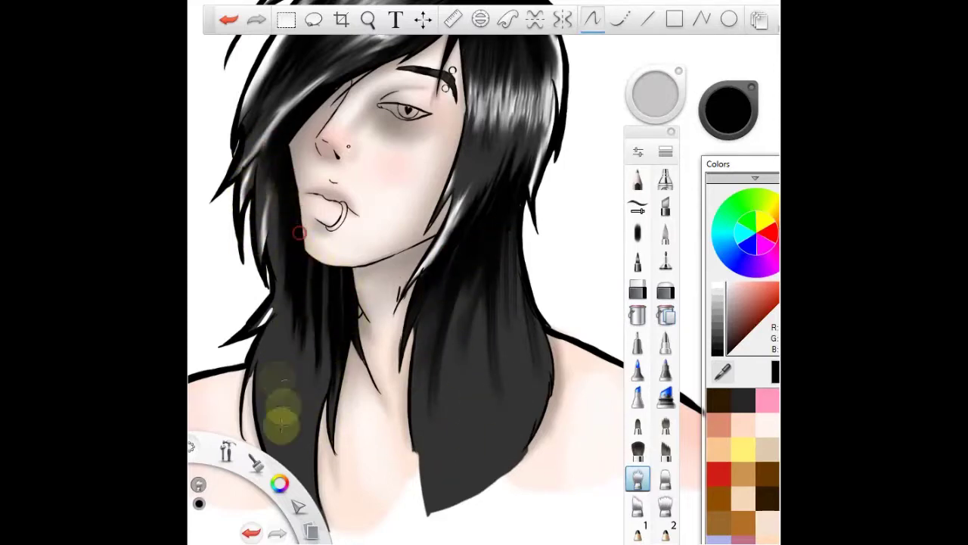
pyautogui.moveTo(316, 279); pyautogui.dragTo(324, 286)
# Airbrush pink over the lower hair locks on both sides of the neck, fading upward into the black.
pyautogui.press('space')
pyautogui.moveTo(394, 332); pyautogui.dragTo(390, 359)
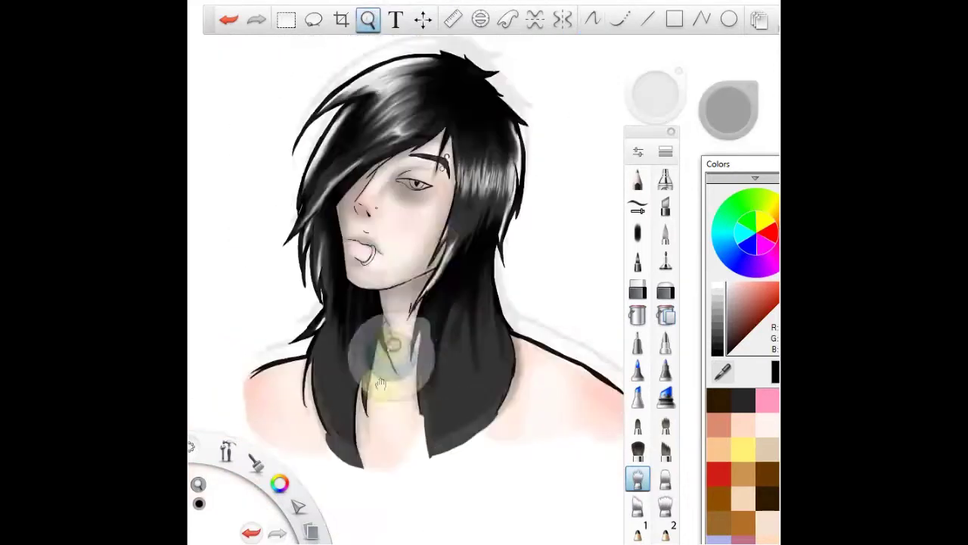
pyautogui.click(764, 248)
pyautogui.moveTo(745, 164)
pyautogui.mouseDown()
pyautogui.moveTo(681, 151)
pyautogui.moveTo(721, 146)
pyautogui.mouseUp()
pyautogui.click(731, 237)
pyautogui.click(666, 180)
pyautogui.moveTo(491, 413)
pyautogui.mouseDown()
pyautogui.moveTo(521, 391)
pyautogui.moveTo(442, 336)
pyautogui.mouseUp()
pyautogui.moveTo(738, 146); pyautogui.dragTo(696, 141)
pyautogui.click(229, 20)
pyautogui.click(722, 376)
pyautogui.moveTo(491, 394)
pyautogui.mouseDown()
pyautogui.moveTo(439, 361)
pyautogui.moveTo(421, 333)
pyautogui.mouseUp()
pyautogui.moveTo(492, 467)
pyautogui.mouseDown()
pyautogui.moveTo(374, 480)
pyautogui.moveTo(380, 424)
pyautogui.moveTo(512, 381)
pyautogui.mouseUp()
# Paint darker pink strands with a hard brush into the pink hair locks on both sides of the neck.
pyautogui.click(709, 283)
pyautogui.moveTo(713, 143); pyautogui.dragTo(779, 162)
pyautogui.click(666, 260)
pyautogui.press('space')
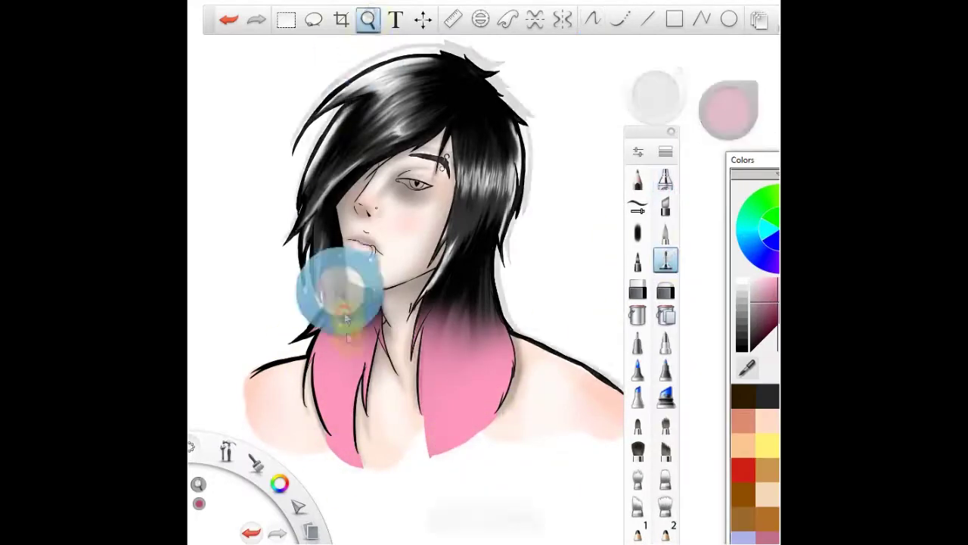
pyautogui.moveTo(345, 328); pyautogui.dragTo(363, 269)
pyautogui.moveTo(303, 409)
pyautogui.mouseDown()
pyautogui.moveTo(302, 320)
pyautogui.moveTo(344, 332)
pyautogui.moveTo(363, 276)
pyautogui.mouseUp()
pyautogui.moveTo(458, 457)
pyautogui.mouseDown()
pyautogui.moveTo(519, 411)
pyautogui.moveTo(444, 302)
pyautogui.mouseUp()
# Paint dark maroon strands into both pink hair locks and along the thin wisps beside the neck.
pyautogui.click(759, 333)
pyautogui.moveTo(454, 227)
pyautogui.mouseDown()
pyautogui.moveTo(476, 346)
pyautogui.moveTo(558, 245)
pyautogui.moveTo(548, 286)
pyautogui.moveTo(454, 443)
pyautogui.moveTo(517, 386)
pyautogui.mouseUp()
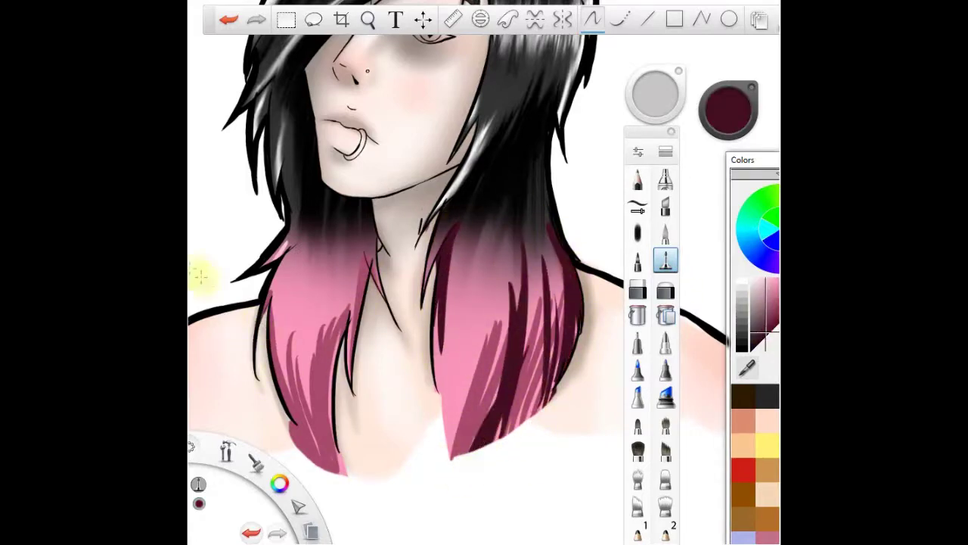
pyautogui.moveTo(326, 458)
pyautogui.mouseDown()
pyautogui.moveTo(331, 287)
pyautogui.moveTo(344, 354)
pyautogui.mouseUp()
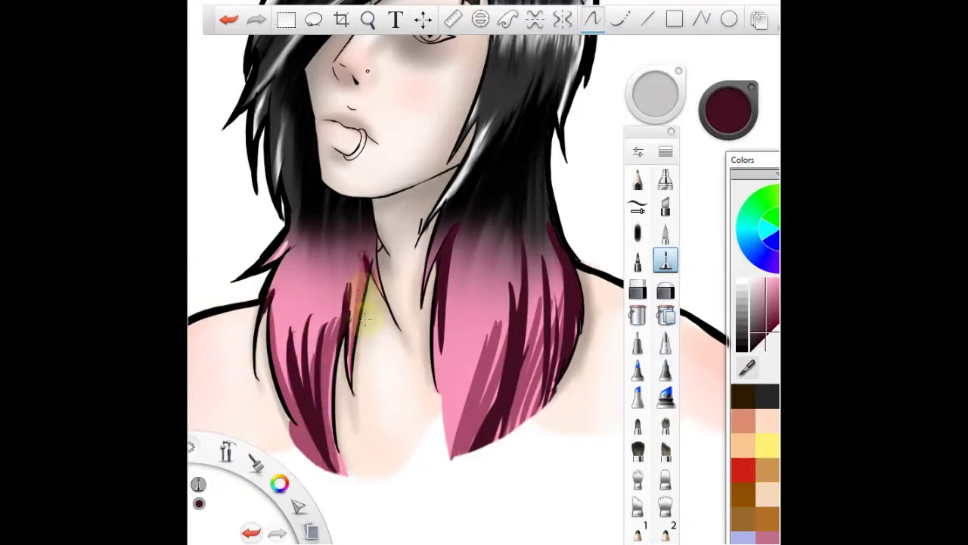
pyautogui.moveTo(366, 255); pyautogui.dragTo(357, 317)
pyautogui.moveTo(292, 247); pyautogui.dragTo(271, 295)
# Paint pink edge strands and a band of pale pink highlights (RGB 255, 220, 233) across both lower locks.
pyautogui.moveTo(753, 160); pyautogui.dragTo(702, 158)
pyautogui.click(739, 394)
pyautogui.moveTo(556, 236); pyautogui.dragTo(577, 317)
pyautogui.moveTo(441, 225); pyautogui.dragTo(427, 278)
pyautogui.click(711, 283)
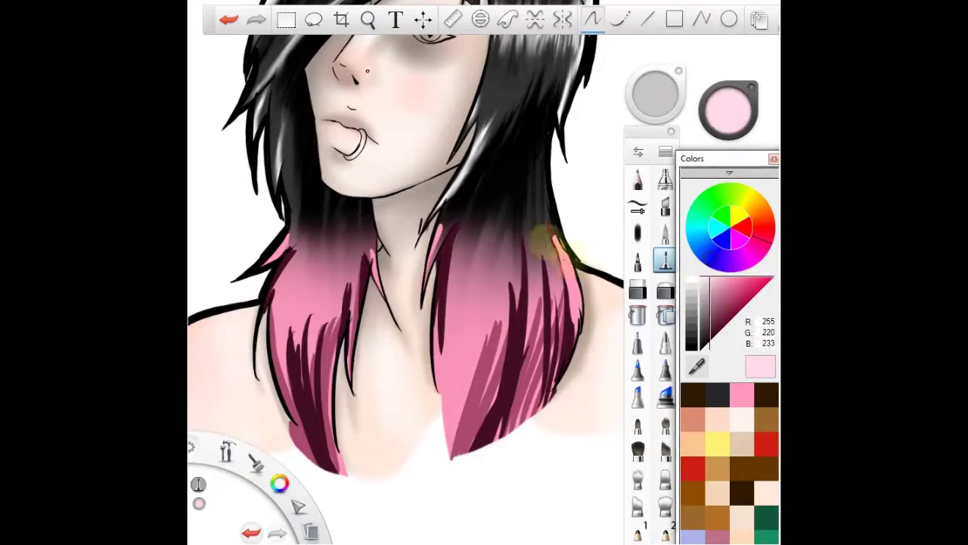
pyautogui.moveTo(292, 233)
pyautogui.mouseDown()
pyautogui.moveTo(298, 393)
pyautogui.moveTo(325, 409)
pyautogui.mouseUp()
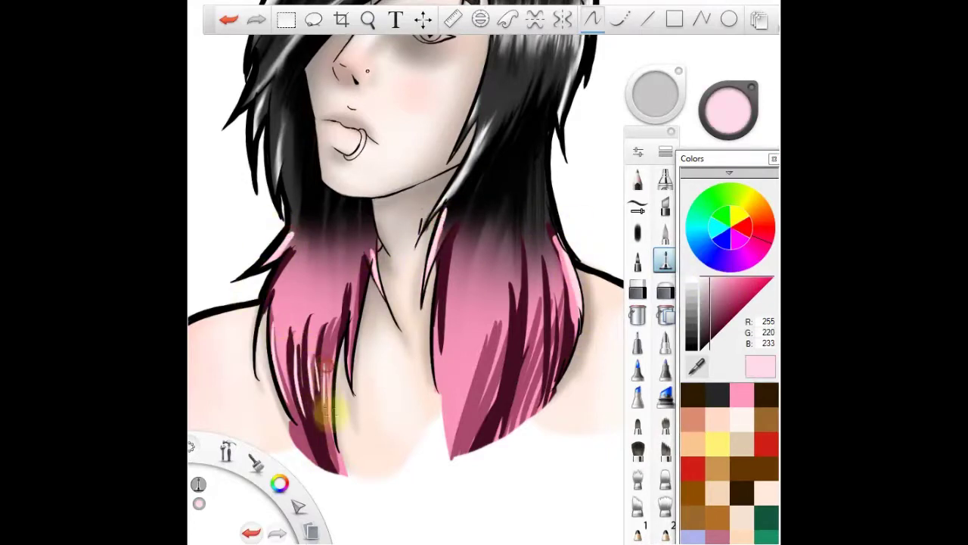
pyautogui.moveTo(442, 382); pyautogui.dragTo(546, 369)
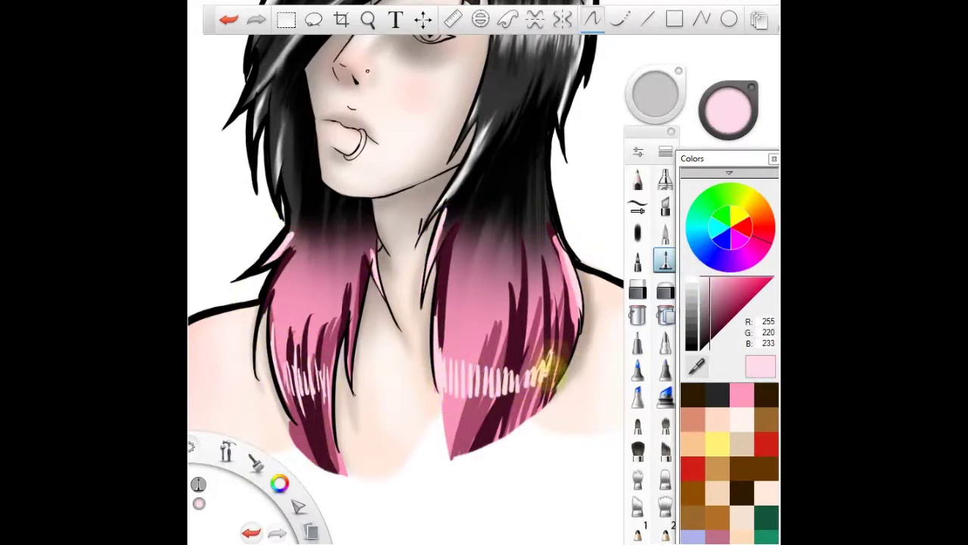
# Smear the maroon strands and pale highlights of the left pink lock along the hair with the smudge brush.
pyautogui.click(638, 478)
pyautogui.moveTo(282, 241)
pyautogui.mouseDown()
pyautogui.moveTo(292, 217)
pyautogui.moveTo(313, 210)
pyautogui.moveTo(320, 251)
pyautogui.moveTo(366, 191)
pyautogui.mouseUp()
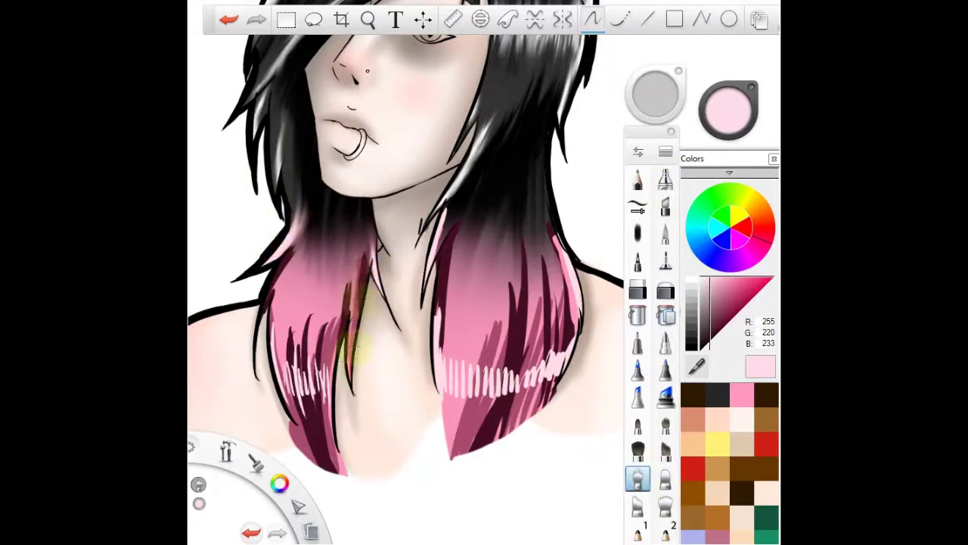
pyautogui.moveTo(358, 278)
pyautogui.mouseDown()
pyautogui.moveTo(340, 321)
pyautogui.moveTo(333, 283)
pyautogui.moveTo(291, 354)
pyautogui.mouseUp()
pyautogui.moveTo(290, 301)
pyautogui.mouseDown()
pyautogui.moveTo(313, 295)
pyautogui.moveTo(342, 310)
pyautogui.mouseUp()
pyautogui.moveTo(286, 381); pyautogui.dragTo(312, 430)
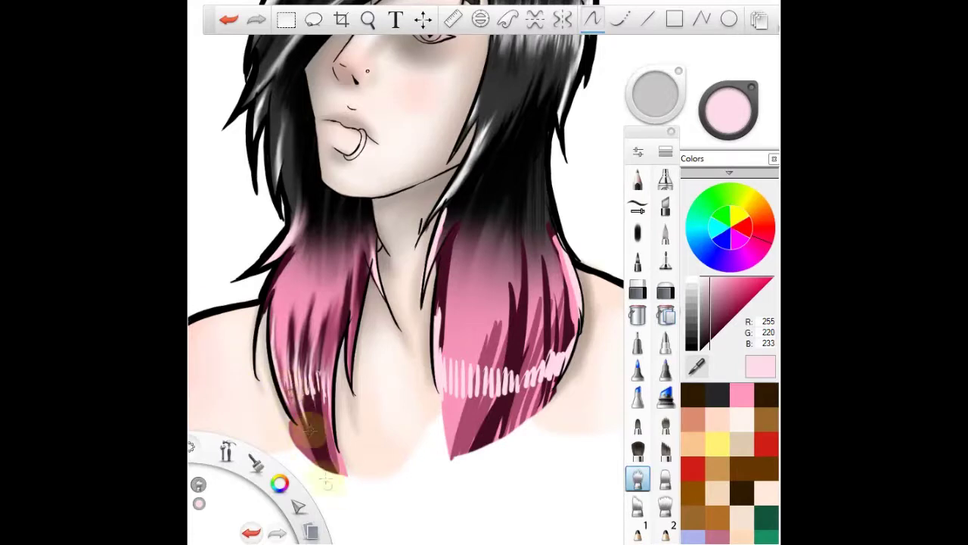
pyautogui.moveTo(321, 376)
pyautogui.mouseDown()
pyautogui.moveTo(317, 425)
pyautogui.moveTo(304, 435)
pyautogui.moveTo(297, 363)
pyautogui.mouseUp()
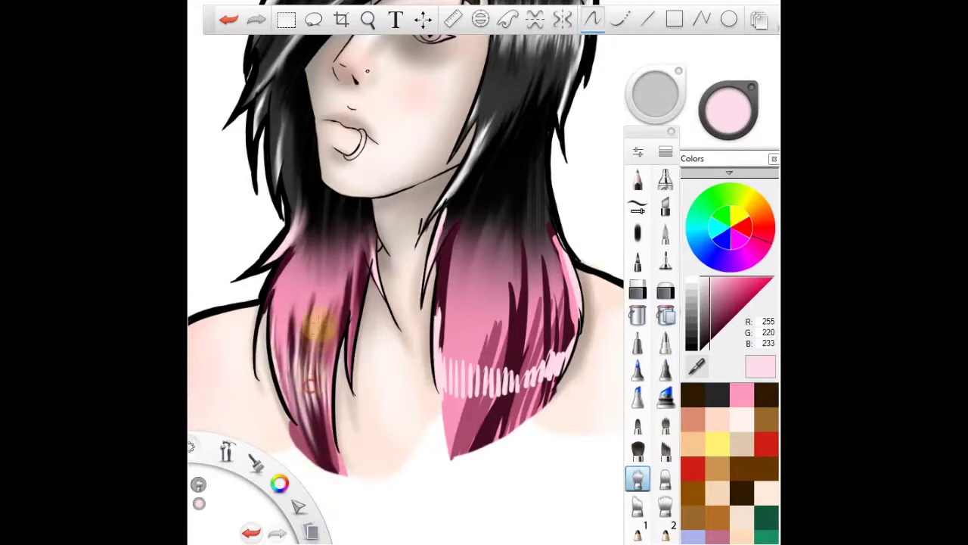
# Smear the strands, pale highlights and black transition of the right pink lock along the hair.
pyautogui.moveTo(449, 345); pyautogui.dragTo(452, 182)
pyautogui.moveTo(559, 254); pyautogui.dragTo(496, 194)
pyautogui.moveTo(491, 235)
pyautogui.mouseDown()
pyautogui.moveTo(516, 219)
pyautogui.moveTo(438, 340)
pyautogui.moveTo(454, 350)
pyautogui.mouseUp()
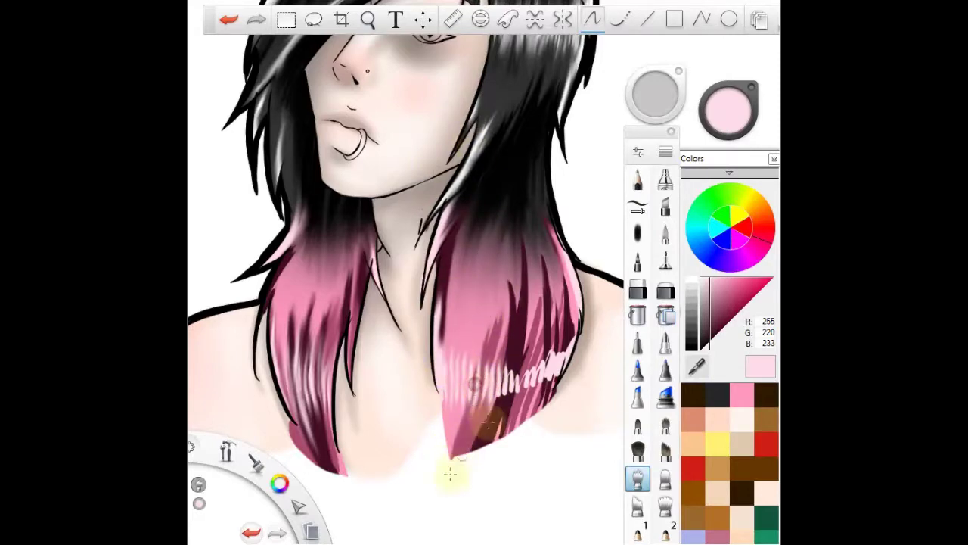
pyautogui.moveTo(503, 417); pyautogui.dragTo(558, 368)
pyautogui.moveTo(503, 403)
pyautogui.mouseDown()
pyautogui.moveTo(494, 335)
pyautogui.moveTo(511, 378)
pyautogui.moveTo(545, 375)
pyautogui.mouseUp()
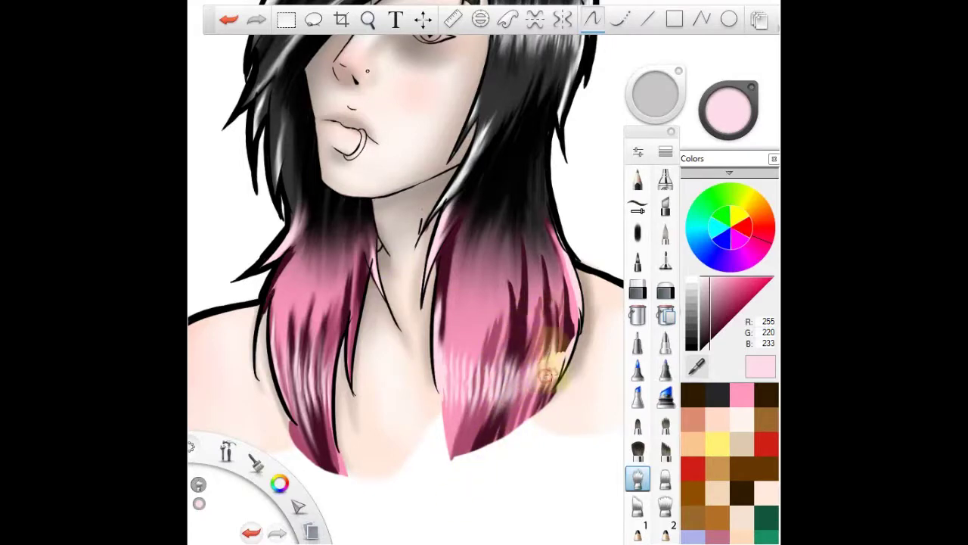
pyautogui.moveTo(573, 314); pyautogui.dragTo(539, 301)
pyautogui.moveTo(468, 369)
pyautogui.mouseDown()
pyautogui.moveTo(464, 256)
pyautogui.moveTo(512, 201)
pyautogui.moveTo(521, 325)
pyautogui.mouseUp()
pyautogui.moveTo(538, 230)
pyautogui.mouseDown()
pyautogui.moveTo(561, 285)
pyautogui.moveTo(507, 190)
pyautogui.moveTo(525, 218)
pyautogui.moveTo(475, 267)
pyautogui.mouseUp()
pyautogui.moveTo(461, 394)
pyautogui.mouseDown()
pyautogui.moveTo(460, 264)
pyautogui.moveTo(532, 356)
pyautogui.moveTo(575, 156)
pyautogui.mouseUp()
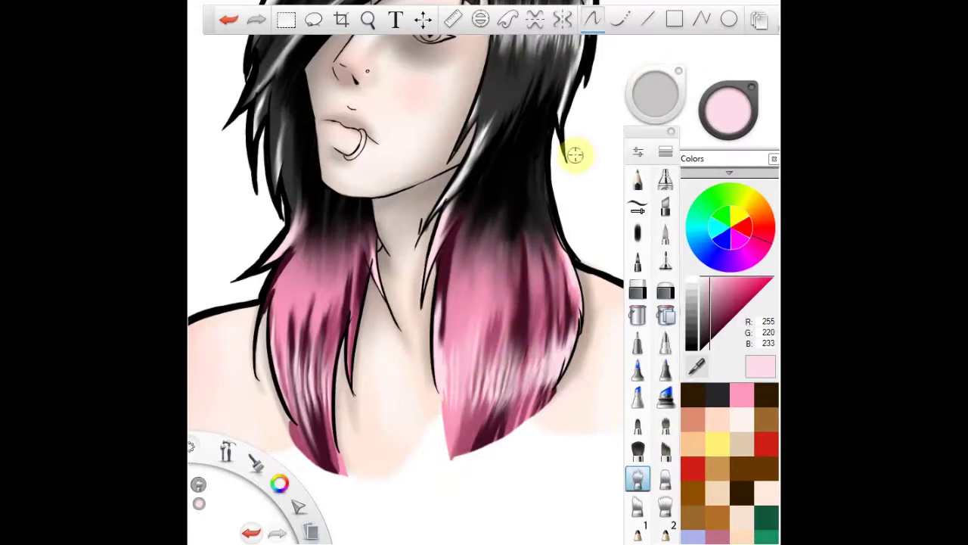
# Airbrush dusky maroon (RGB 95, 60, 73) and a darker shade over both pink locks to deepen their shading.
pyautogui.click(665, 179)
pyautogui.moveTo(709, 278); pyautogui.dragTo(709, 323)
pyautogui.moveTo(531, 373); pyautogui.dragTo(477, 424)
pyautogui.moveTo(302, 382); pyautogui.dragTo(321, 450)
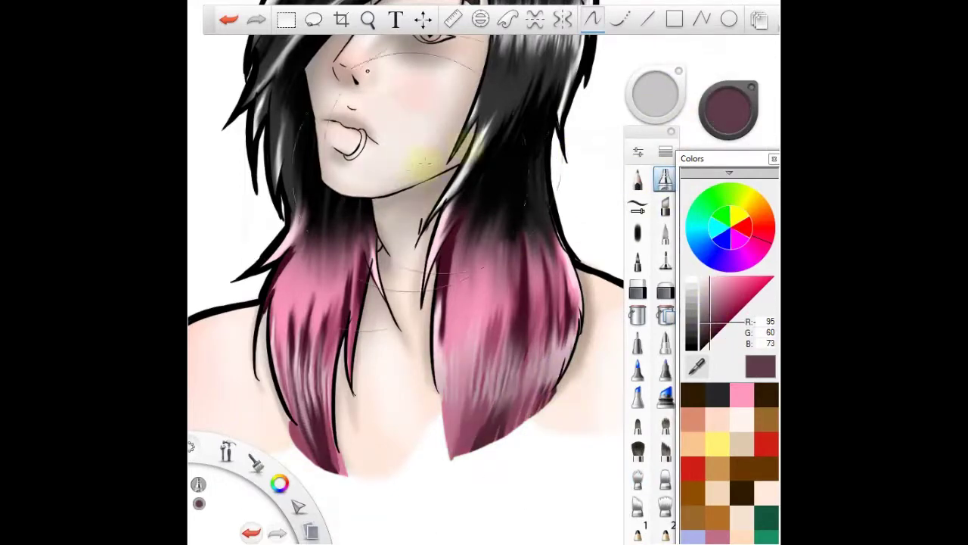
pyautogui.moveTo(656, 94); pyautogui.dragTo(657, 86)
pyautogui.click(706, 340)
pyautogui.moveTo(524, 261)
pyautogui.mouseDown()
pyautogui.moveTo(486, 449)
pyautogui.moveTo(505, 441)
pyautogui.mouseUp()
pyautogui.moveTo(293, 329); pyautogui.dragTo(335, 479)
pyautogui.moveTo(282, 303)
pyautogui.mouseDown()
pyautogui.moveTo(304, 401)
pyautogui.moveTo(312, 251)
pyautogui.mouseUp()
# Airbrush black down from the dark hair into the upper part of the pink locks on both sides.
pyautogui.click(700, 351)
pyautogui.moveTo(494, 189); pyautogui.dragTo(477, 283)
pyautogui.moveTo(518, 164); pyautogui.dragTo(557, 281)
pyautogui.moveTo(344, 208)
pyautogui.mouseDown()
pyautogui.moveTo(338, 279)
pyautogui.moveTo(314, 281)
pyautogui.moveTo(345, 296)
pyautogui.mouseUp()
# Airbrush pink back over the upper part of both locks and a white highlight band across the left lock.
pyautogui.click(741, 394)
pyautogui.moveTo(458, 231)
pyautogui.mouseDown()
pyautogui.moveTo(451, 256)
pyautogui.moveTo(479, 280)
pyautogui.moveTo(553, 277)
pyautogui.mouseUp()
pyautogui.moveTo(257, 242)
pyautogui.mouseDown()
pyautogui.moveTo(305, 242)
pyautogui.moveTo(299, 282)
pyautogui.moveTo(320, 322)
pyautogui.mouseUp()
pyautogui.moveTo(357, 254); pyautogui.dragTo(346, 303)
pyautogui.moveTo(279, 371)
pyautogui.mouseDown()
pyautogui.moveTo(311, 416)
pyautogui.moveTo(273, 309)
pyautogui.moveTo(292, 340)
pyautogui.moveTo(331, 356)
pyautogui.mouseUp()
pyautogui.click(702, 278)
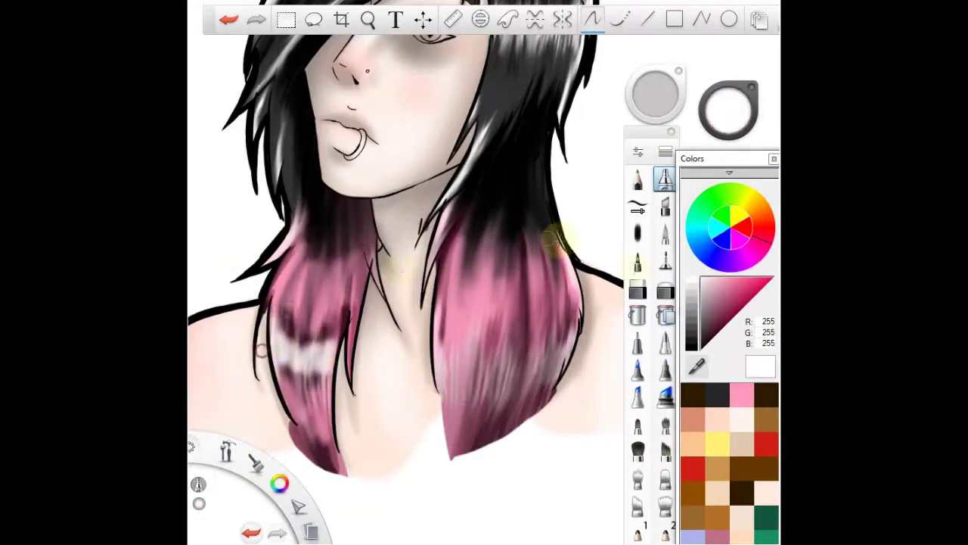
# Smear the white highlight band and the dark shading of the left lock into the surrounding pink hair.
pyautogui.click(638, 478)
pyautogui.moveTo(281, 316)
pyautogui.mouseDown()
pyautogui.moveTo(284, 363)
pyautogui.moveTo(323, 428)
pyautogui.mouseUp()
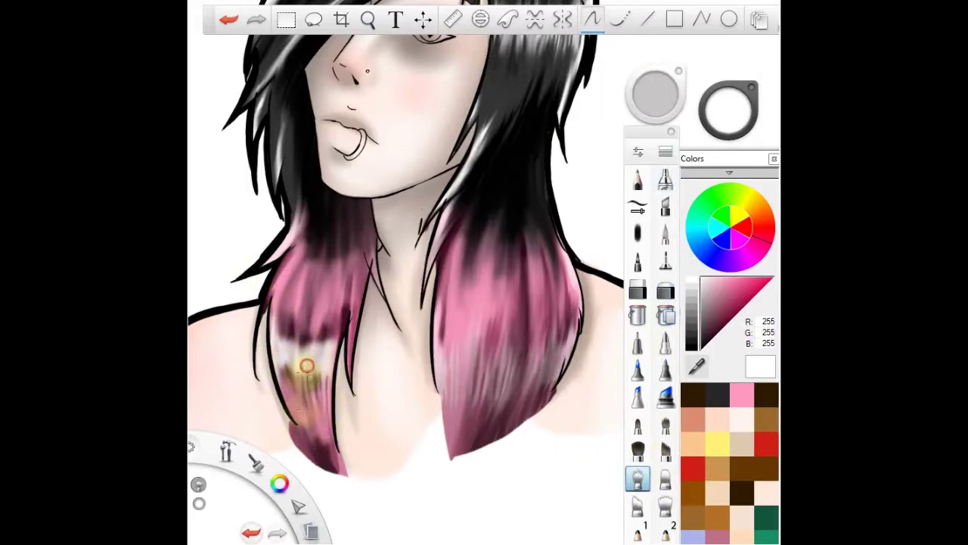
pyautogui.moveTo(286, 301)
pyautogui.mouseDown()
pyautogui.moveTo(338, 268)
pyautogui.moveTo(306, 275)
pyautogui.mouseUp()
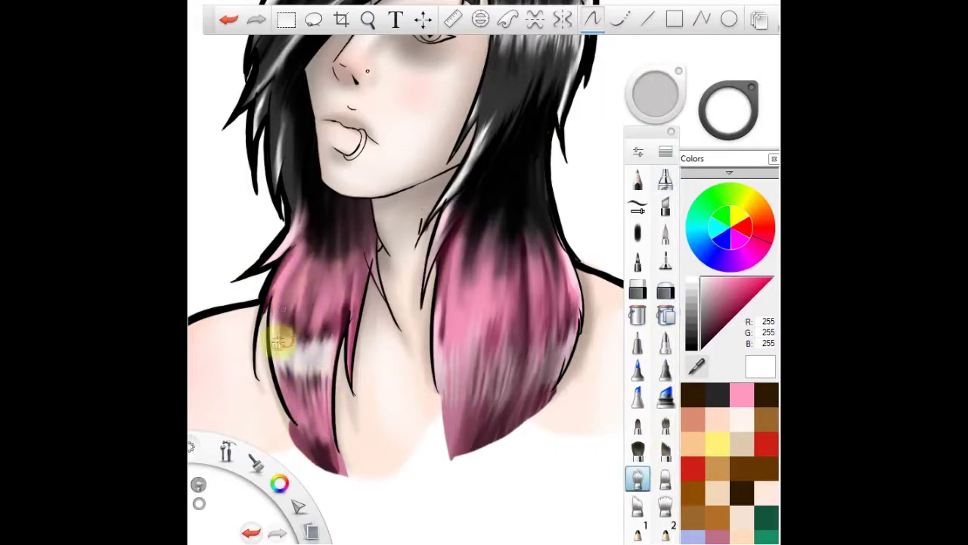
pyautogui.moveTo(314, 227); pyautogui.dragTo(327, 306)
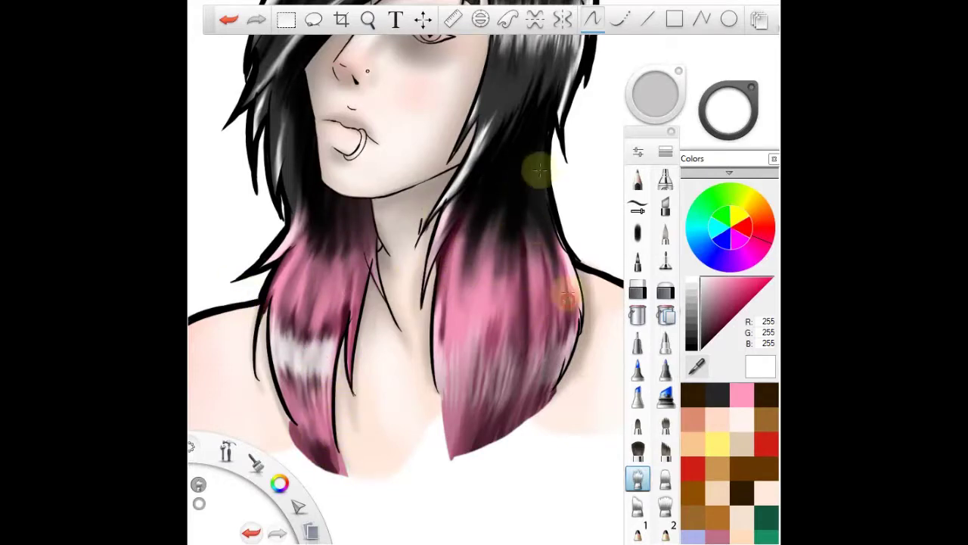
pyautogui.moveTo(288, 278); pyautogui.dragTo(301, 433)
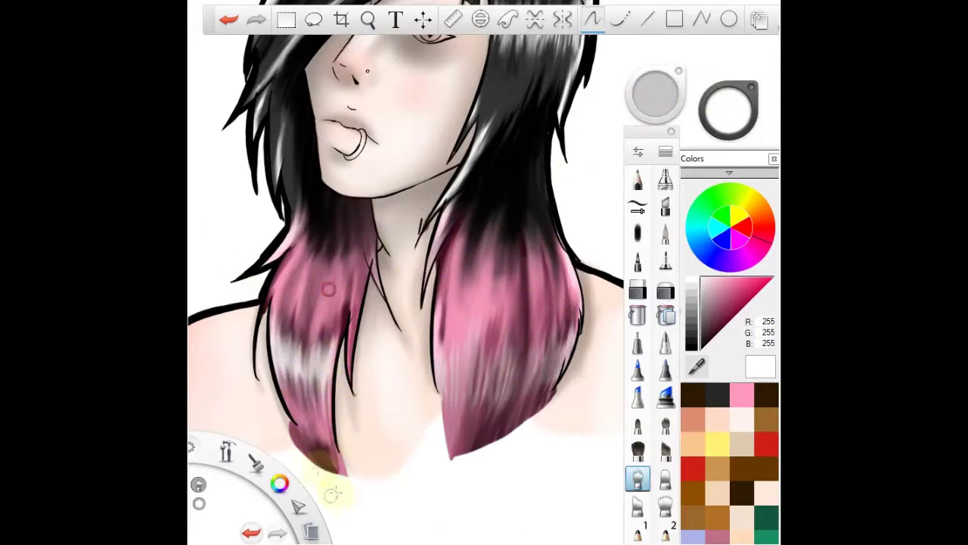
# Airbrush the outer end of the eyebrow pink (RGB 255, 153, 190).
pyautogui.click(369, 22)
pyautogui.moveTo(369, 368); pyautogui.dragTo(371, 423)
pyautogui.moveTo(438, 286)
pyautogui.mouseDown()
pyautogui.moveTo(367, 383)
pyautogui.moveTo(410, 349)
pyautogui.moveTo(319, 432)
pyautogui.moveTo(469, 288)
pyautogui.mouseUp()
pyautogui.click(665, 179)
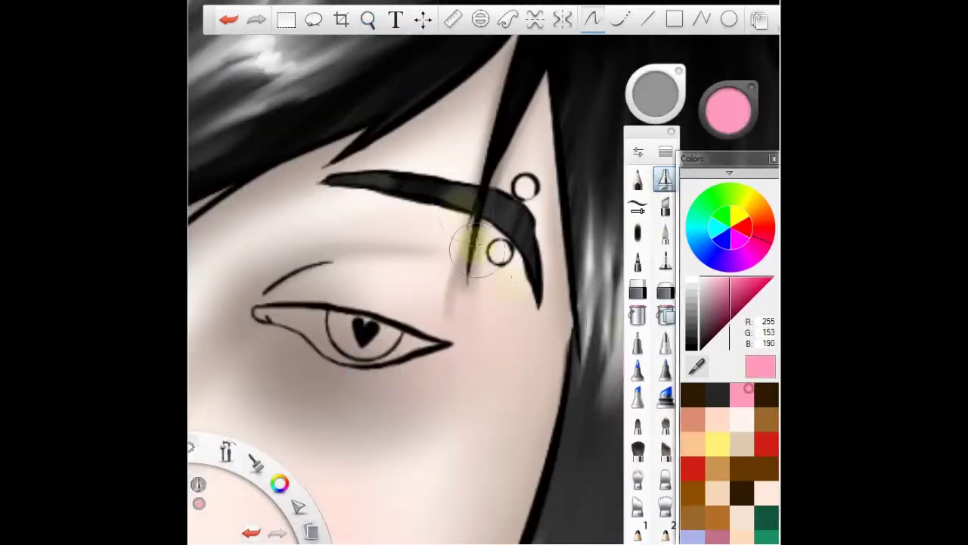
pyautogui.moveTo(531, 257)
pyautogui.mouseDown()
pyautogui.moveTo(508, 216)
pyautogui.moveTo(533, 269)
pyautogui.mouseUp()
# Fill the iris around the heart-shaped pupil with pink and erase the colour outside its outline.
pyautogui.press('space')
pyautogui.moveTo(358, 281)
pyautogui.mouseDown()
pyautogui.moveTo(411, 244)
pyautogui.moveTo(403, 294)
pyautogui.moveTo(440, 301)
pyautogui.mouseUp()
pyautogui.click(666, 261)
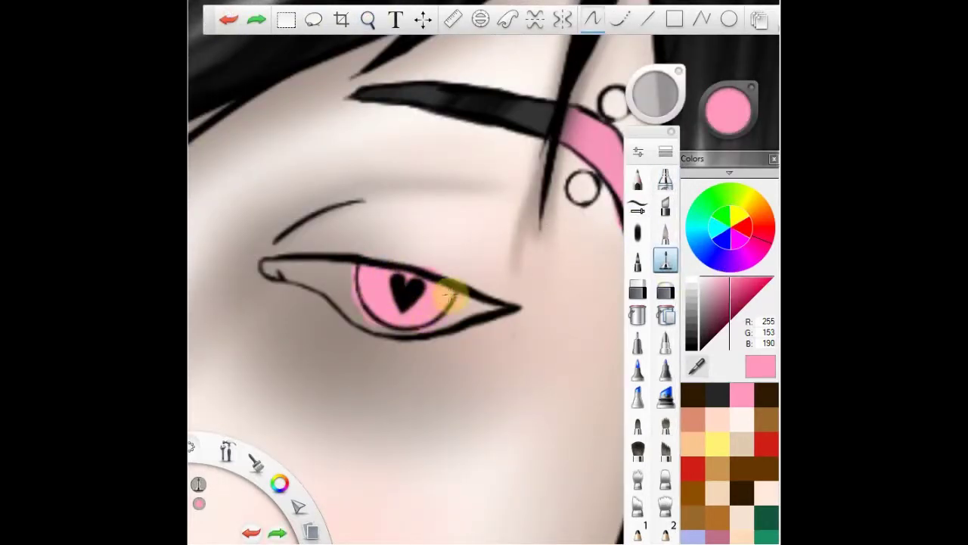
pyautogui.moveTo(655, 94); pyautogui.dragTo(563, 119)
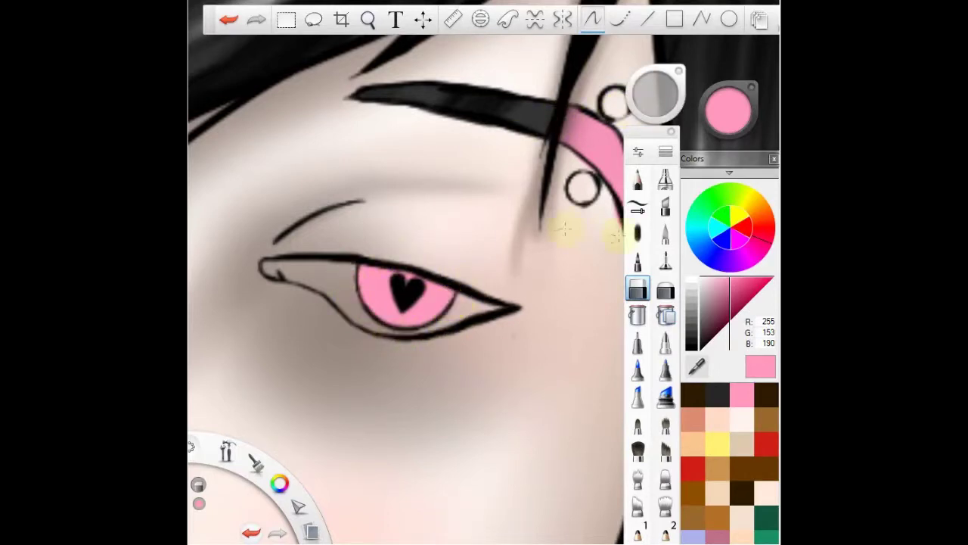
# Airbrush the iris rim and upper part with darkening pinks, from RGB 178, 76, 113 to near-black 15, 0, 5.
pyautogui.press('space')
pyautogui.moveTo(390, 261); pyautogui.dragTo(443, 242)
pyautogui.click(730, 298)
pyautogui.click(666, 179)
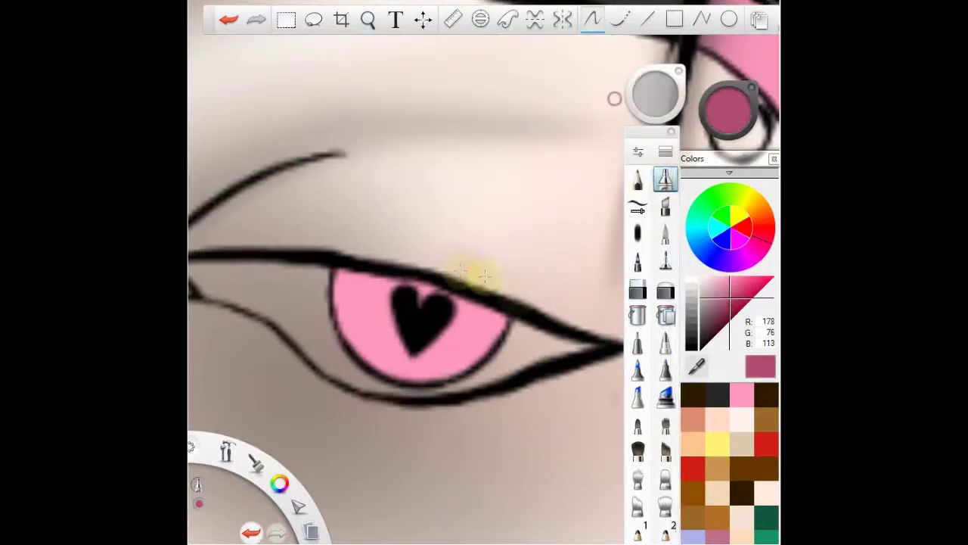
pyautogui.moveTo(488, 288)
pyautogui.mouseDown()
pyautogui.moveTo(372, 268)
pyautogui.moveTo(404, 396)
pyautogui.moveTo(324, 320)
pyautogui.moveTo(503, 341)
pyautogui.mouseUp()
pyautogui.click(727, 315)
pyautogui.moveTo(503, 306)
pyautogui.mouseDown()
pyautogui.moveTo(370, 271)
pyautogui.moveTo(462, 383)
pyautogui.moveTo(501, 325)
pyautogui.mouseUp()
pyautogui.moveTo(369, 270)
pyautogui.mouseDown()
pyautogui.moveTo(433, 282)
pyautogui.moveTo(346, 277)
pyautogui.moveTo(513, 373)
pyautogui.mouseUp()
pyautogui.click(704, 345)
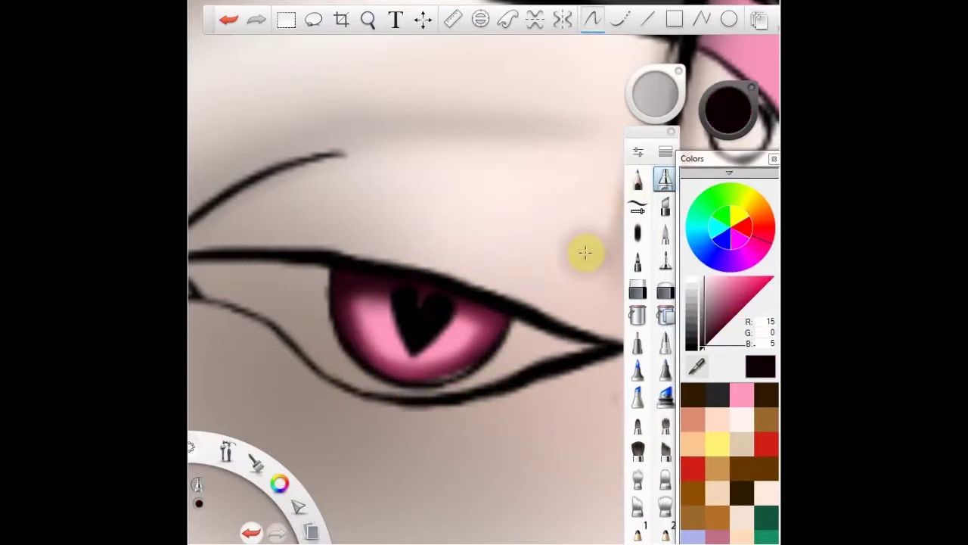
# Paint two small white heart-shaped reflections in the iris and fill the inner part of the eyeball white.
pyautogui.click(702, 280)
pyautogui.click(665, 259)
pyautogui.hotkey('ctrl', 'z')
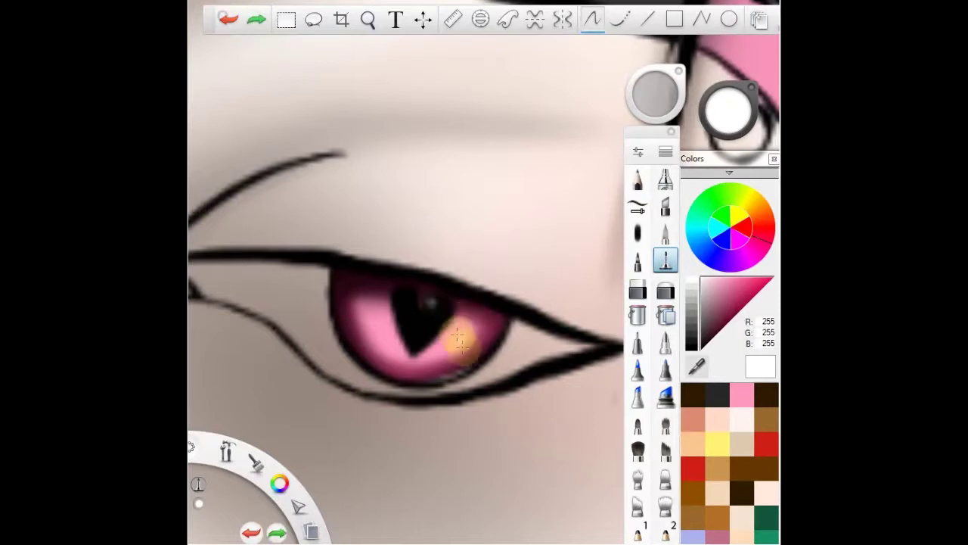
pyautogui.press('space')
pyautogui.moveTo(422, 231)
pyautogui.mouseDown()
pyautogui.moveTo(414, 257)
pyautogui.moveTo(217, 249)
pyautogui.moveTo(321, 280)
pyautogui.moveTo(298, 277)
pyautogui.moveTo(373, 327)
pyautogui.mouseUp()
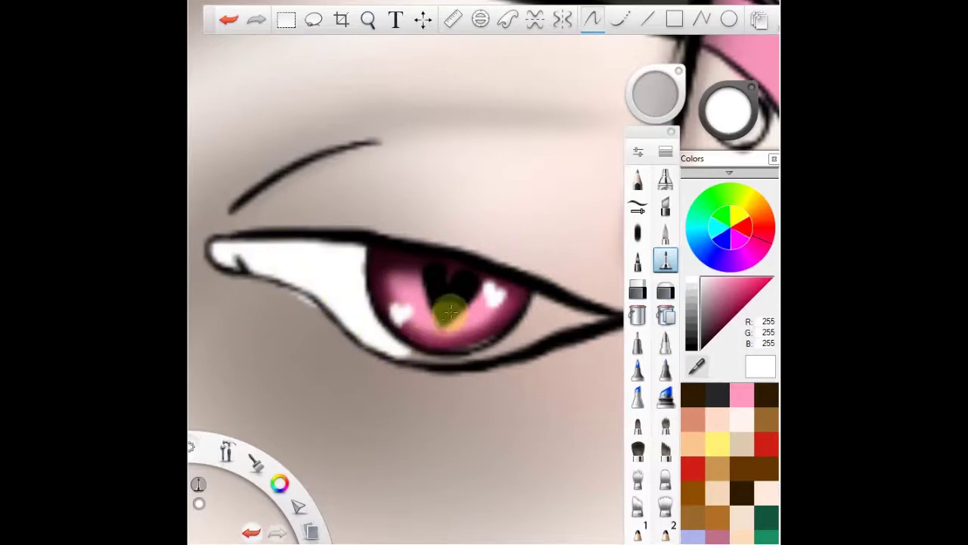
# Fill the remaining outer part of the eyeball white and erase the white spilling past the eye outline.
pyautogui.moveTo(439, 320)
pyautogui.mouseDown()
pyautogui.moveTo(492, 338)
pyautogui.moveTo(562, 323)
pyautogui.moveTo(376, 340)
pyautogui.moveTo(322, 312)
pyautogui.mouseUp()
pyautogui.click(639, 291)
pyautogui.moveTo(565, 357)
pyautogui.mouseDown()
pyautogui.moveTo(475, 378)
pyautogui.moveTo(383, 380)
pyautogui.moveTo(288, 293)
pyautogui.moveTo(390, 368)
pyautogui.moveTo(301, 304)
pyautogui.mouseUp()
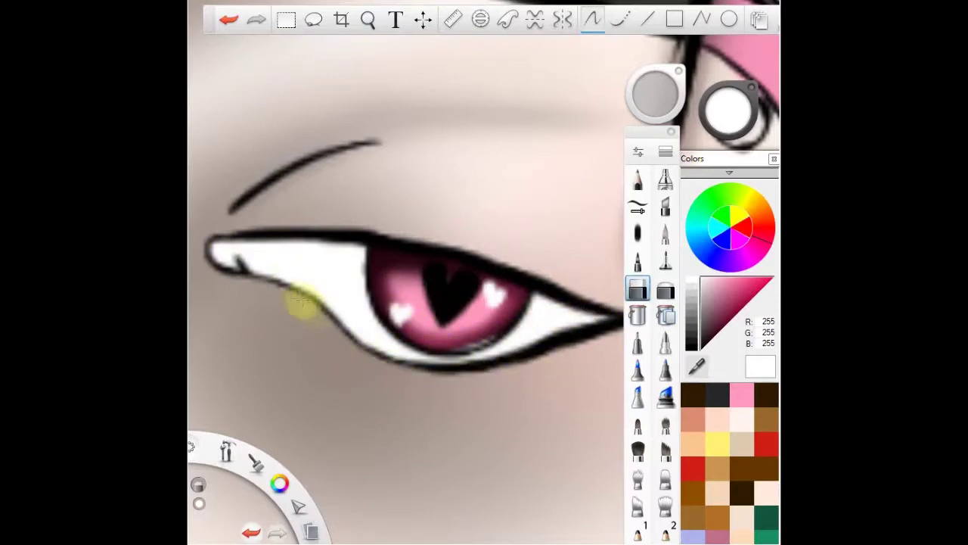
# Airbrush the inner corner of the eye with red (RGB 255, 0, 61) and tint the upper iris magenta (255, 0, 255).
pyautogui.click(763, 239)
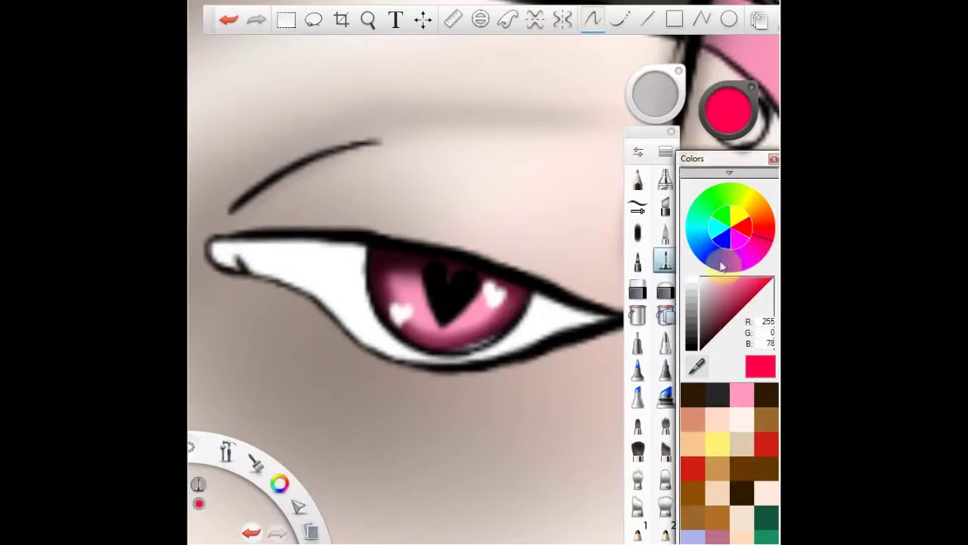
pyautogui.moveTo(763, 239); pyautogui.dragTo(764, 235)
pyautogui.click(665, 179)
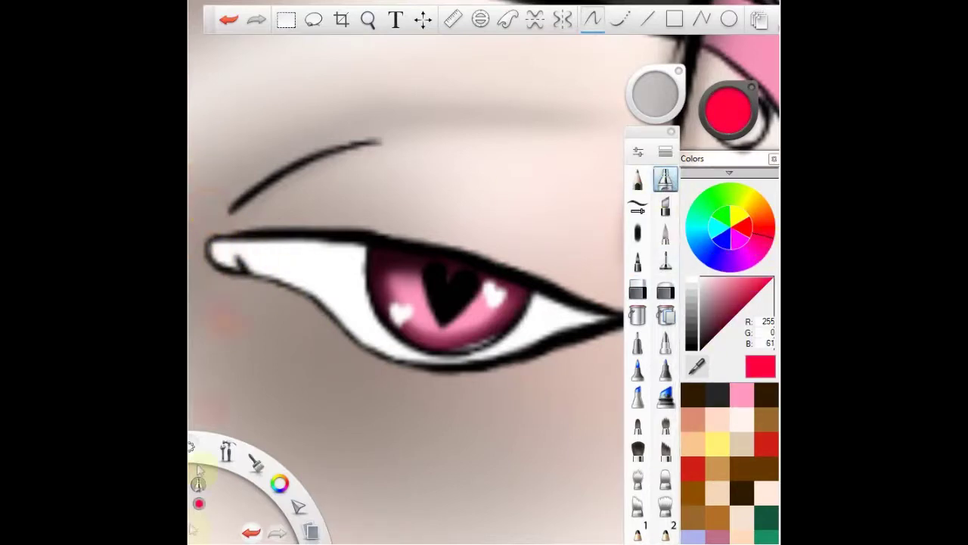
pyautogui.moveTo(235, 237); pyautogui.dragTo(223, 278)
pyautogui.click(369, 21)
pyautogui.moveTo(401, 295)
pyautogui.mouseDown()
pyautogui.moveTo(371, 349)
pyautogui.moveTo(388, 326)
pyautogui.mouseUp()
pyautogui.click(743, 393)
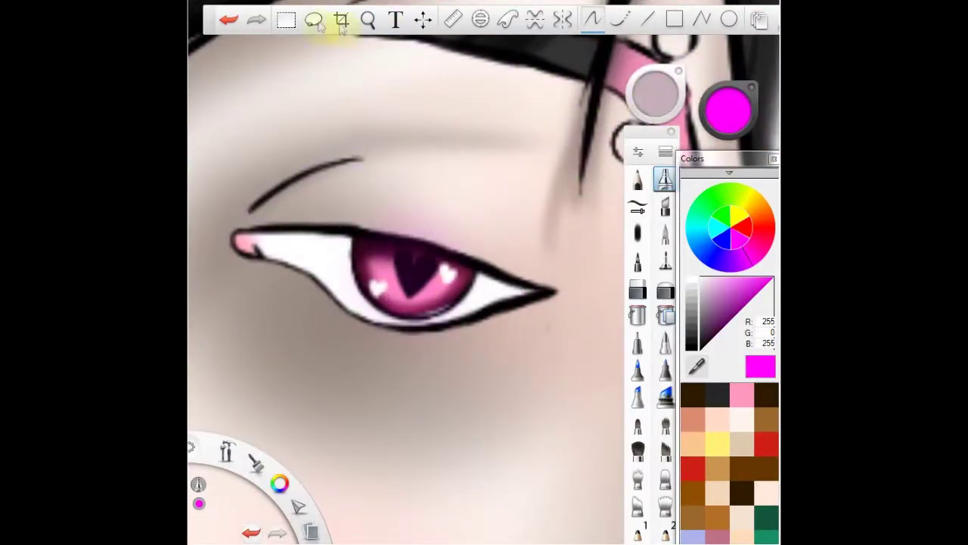
# Fill the lip ring with pink (RGB 255, 153, 190) and erase any colour outside its outline.
pyautogui.click(368, 20)
pyautogui.moveTo(406, 165); pyautogui.dragTo(446, 278)
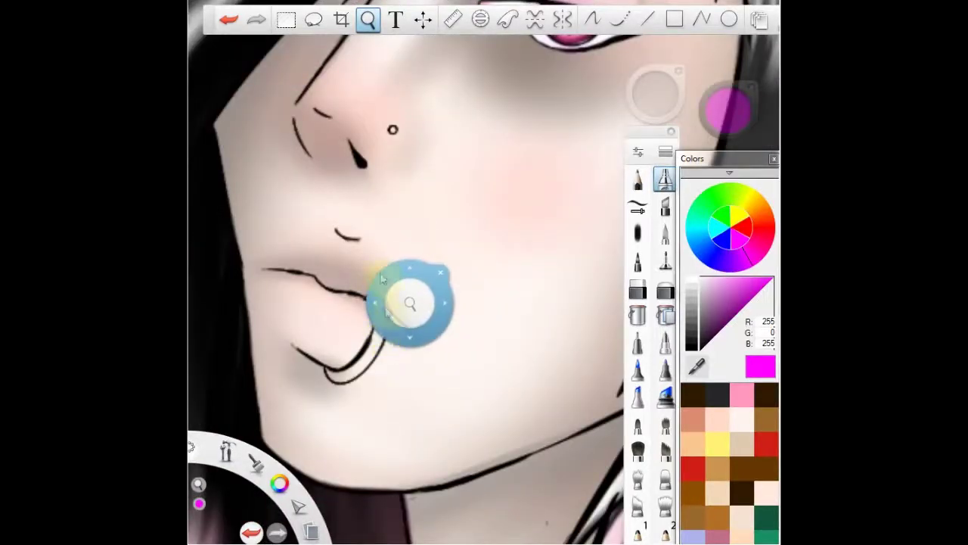
pyautogui.moveTo(382, 333); pyautogui.dragTo(423, 318)
pyautogui.moveTo(423, 318); pyautogui.dragTo(450, 288)
pyautogui.click(663, 261)
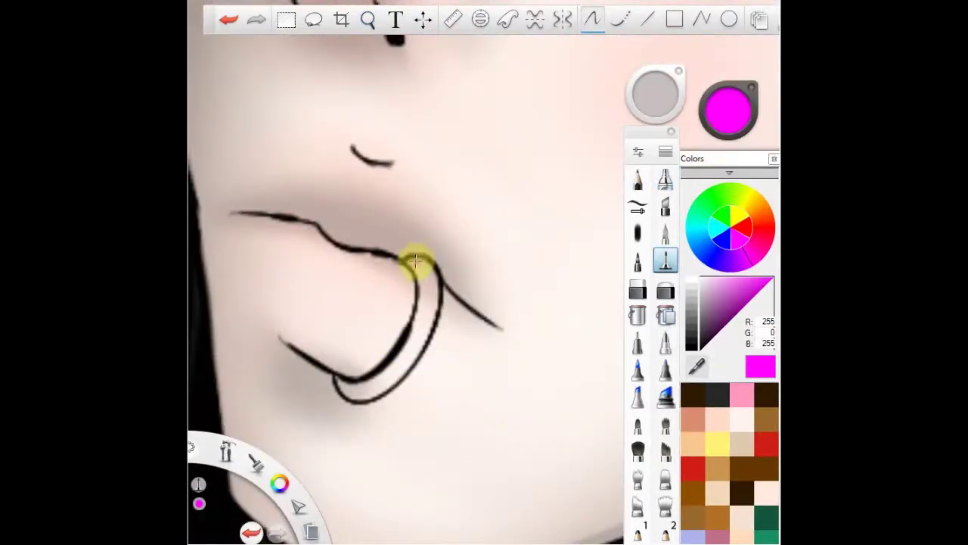
pyautogui.click(742, 394)
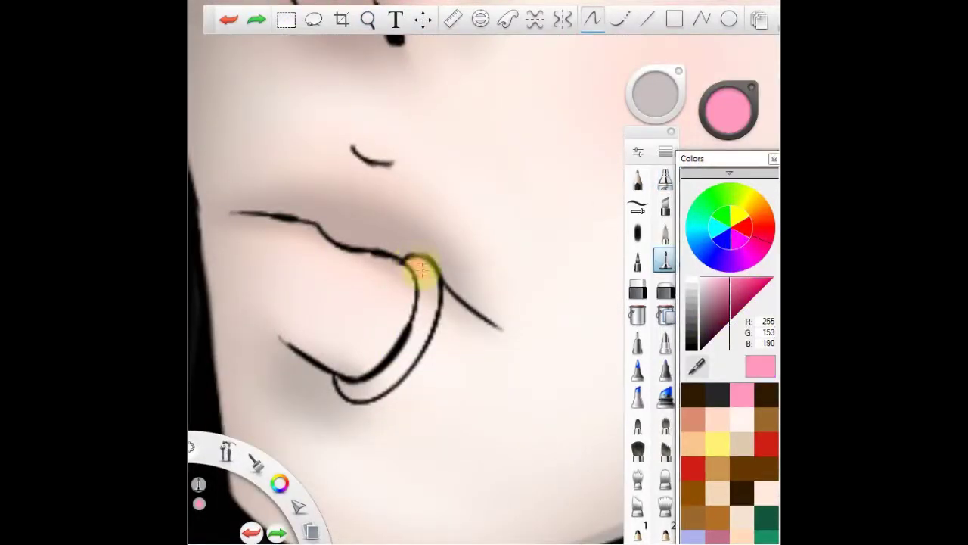
pyautogui.moveTo(418, 265)
pyautogui.mouseDown()
pyautogui.moveTo(431, 307)
pyautogui.moveTo(380, 376)
pyautogui.mouseUp()
pyautogui.click(640, 291)
# Airbrush dark maroon (RGB 43, 0, 16) shading onto both ends of the lip ring.
pyautogui.click(713, 338)
pyautogui.click(666, 180)
pyautogui.moveTo(654, 95); pyautogui.dragTo(674, 99)
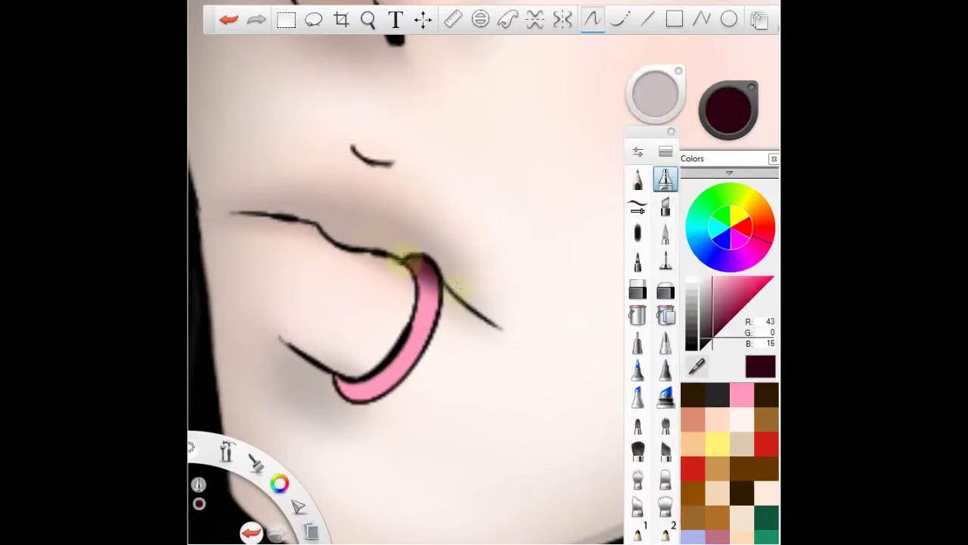
pyautogui.moveTo(384, 241); pyautogui.dragTo(461, 278)
pyautogui.moveTo(305, 371); pyautogui.dragTo(336, 402)
pyautogui.moveTo(416, 253); pyautogui.dragTo(455, 290)
pyautogui.moveTo(307, 364); pyautogui.dragTo(357, 408)
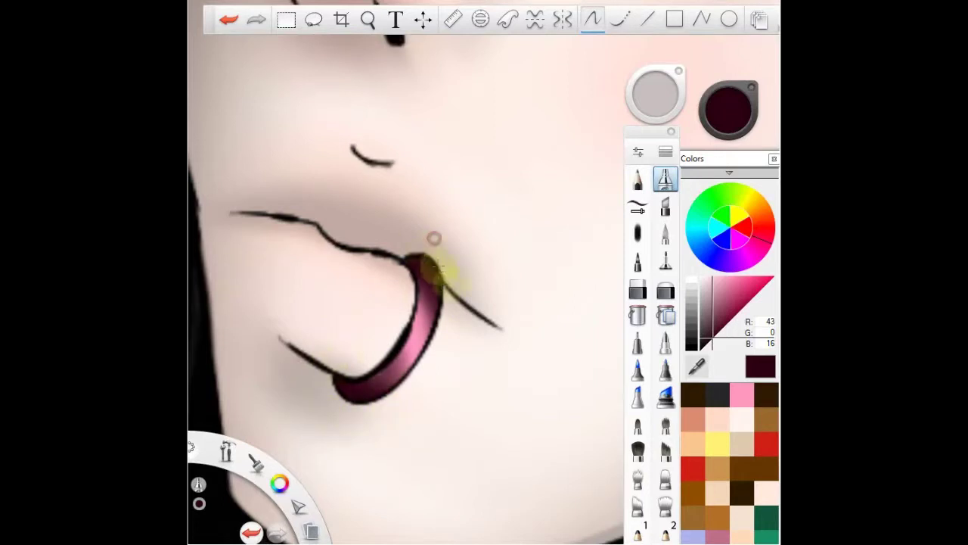
# Deepen the lip ring's upper end to near-black and add a white highlight in the middle of its curve.
pyautogui.moveTo(435, 238); pyautogui.dragTo(463, 292)
pyautogui.click(699, 350)
pyautogui.moveTo(395, 254); pyautogui.dragTo(446, 276)
pyautogui.click(702, 278)
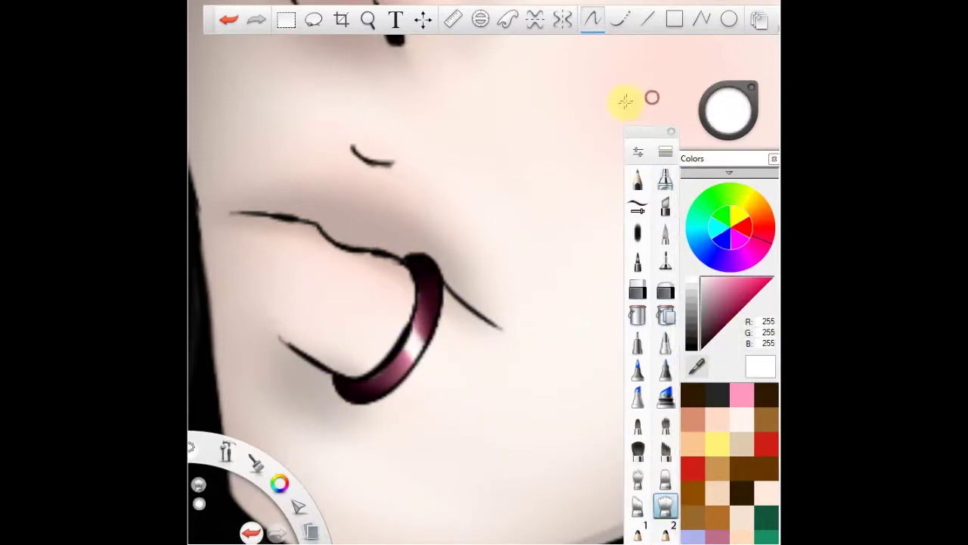
# Fill both balls of the eyebrow piercing with pink (RGB 255, 153, 190).
pyautogui.click(367, 21)
pyautogui.moveTo(433, 243); pyautogui.dragTo(434, 309)
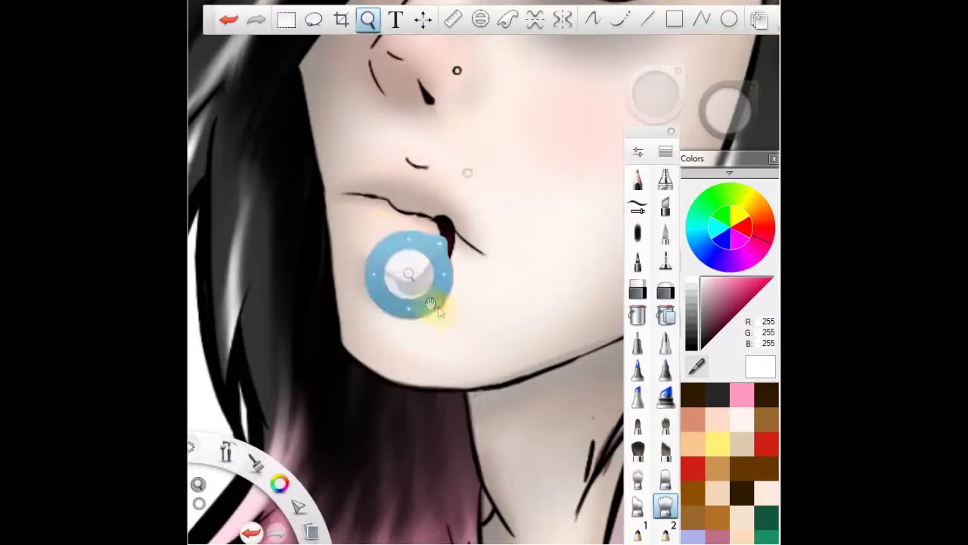
pyautogui.moveTo(409, 280); pyautogui.dragTo(409, 344)
pyautogui.click(741, 395)
pyautogui.click(665, 261)
pyautogui.hotkey('ctrl', 'z')
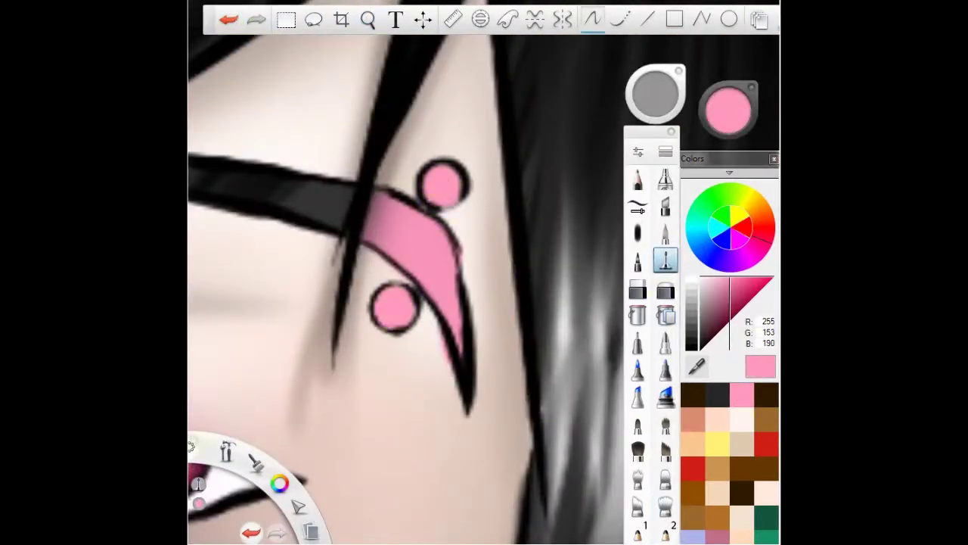
# Airbrush dark maroon (RGB 79, 19, 40) and black shading onto both eyebrow piercing balls, and add white highlights.
pyautogui.click(717, 327)
pyautogui.click(666, 179)
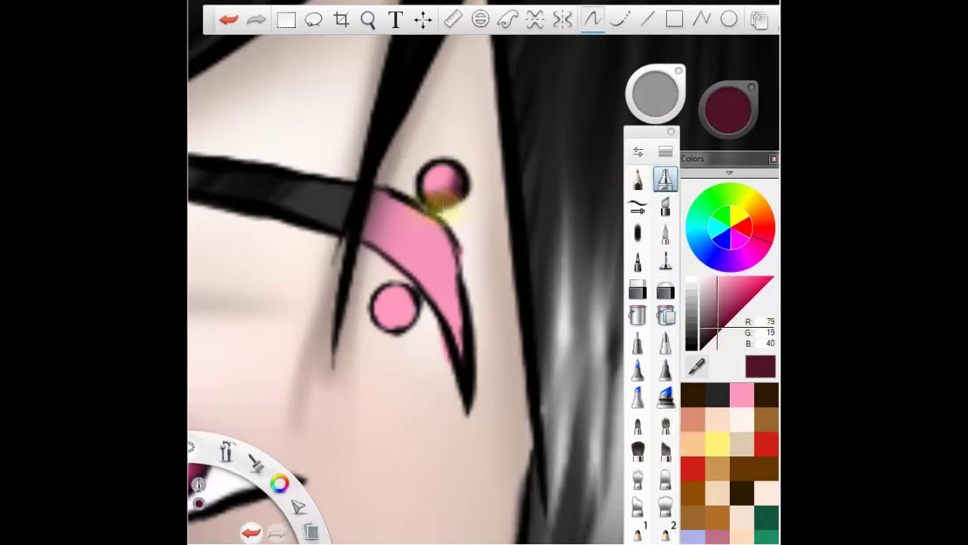
pyautogui.moveTo(409, 306); pyautogui.dragTo(399, 322)
pyautogui.moveTo(705, 345); pyautogui.dragTo(696, 391)
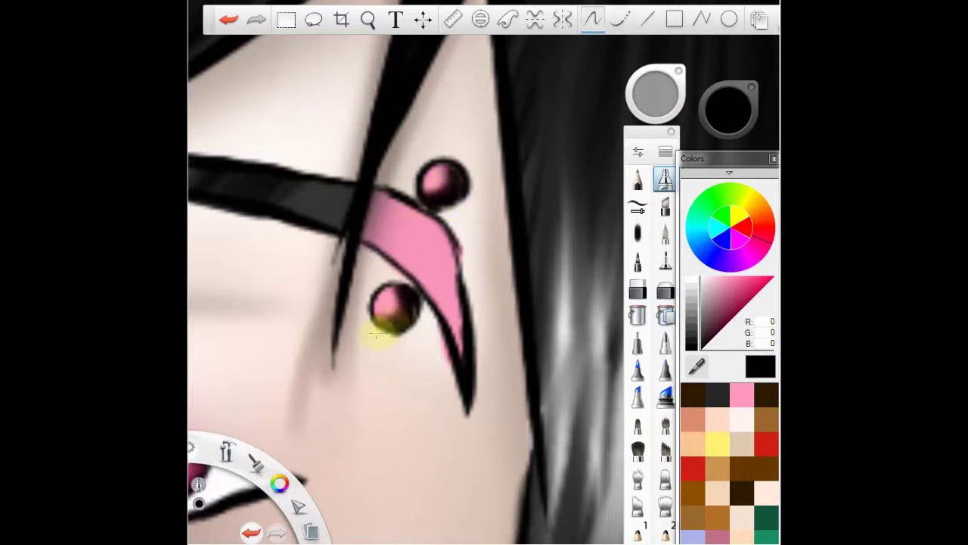
pyautogui.click(702, 278)
pyautogui.click(666, 260)
# Fill the small round nose stud with pink (RGB 255, 153, 190).
pyautogui.click(368, 19)
pyautogui.moveTo(393, 189); pyautogui.dragTo(393, 265)
pyautogui.moveTo(317, 325); pyautogui.dragTo(613, 182)
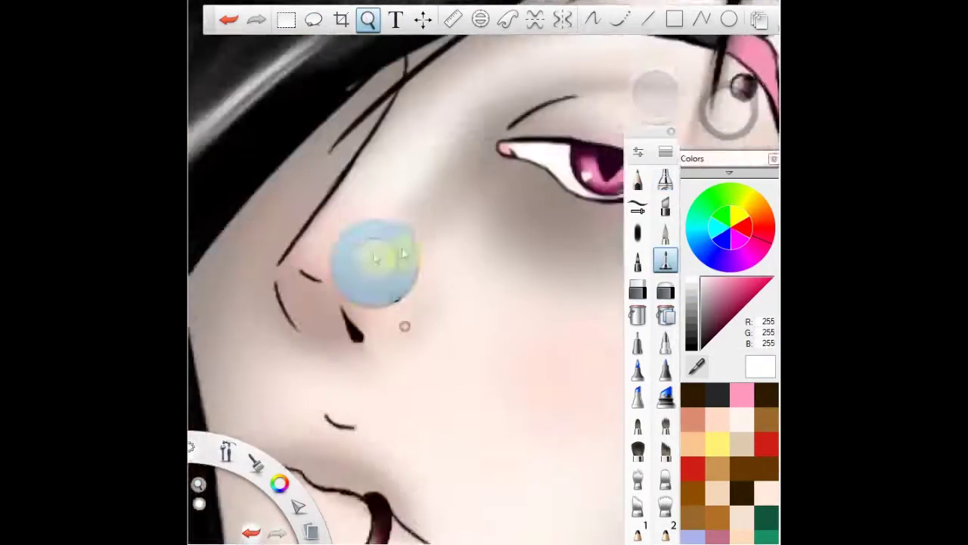
pyautogui.moveTo(378, 261); pyautogui.dragTo(393, 189)
pyautogui.moveTo(456, 371); pyautogui.dragTo(582, 292)
pyautogui.click(742, 398)
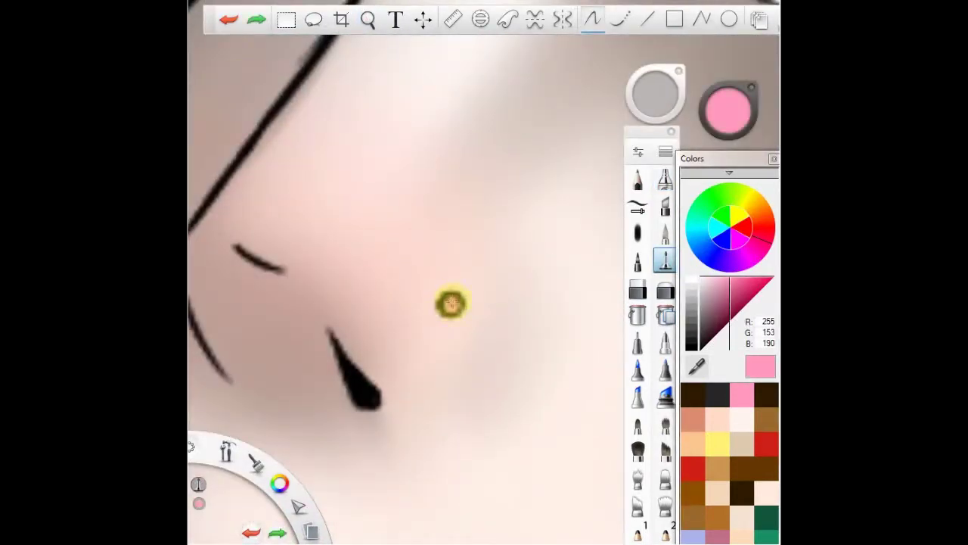
pyautogui.click(452, 303)
# Airbrush dark maroon shading around the edge of the nose stud and add a white highlight.
pyautogui.click(720, 349)
pyautogui.click(665, 179)
pyautogui.press('e')
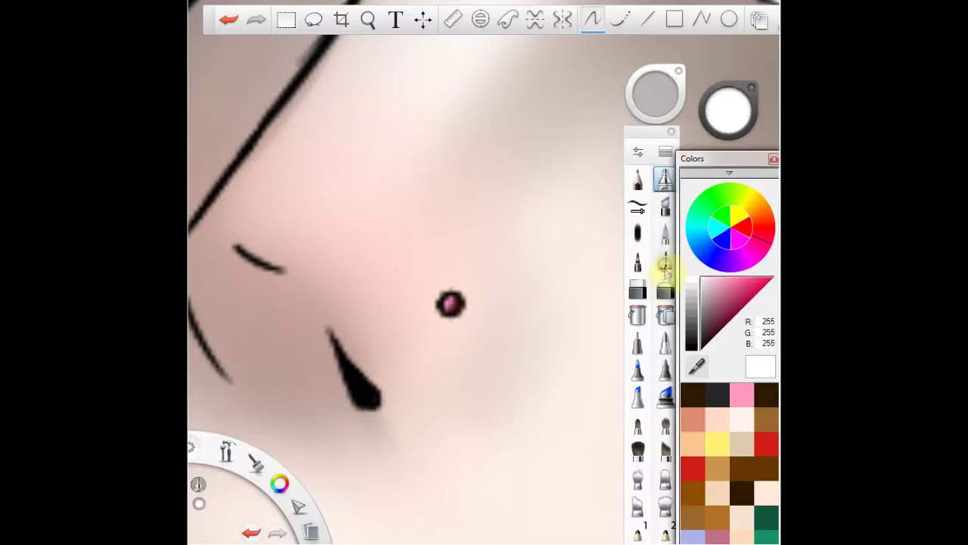
pyautogui.moveTo(410, 205); pyautogui.dragTo(399, 281)
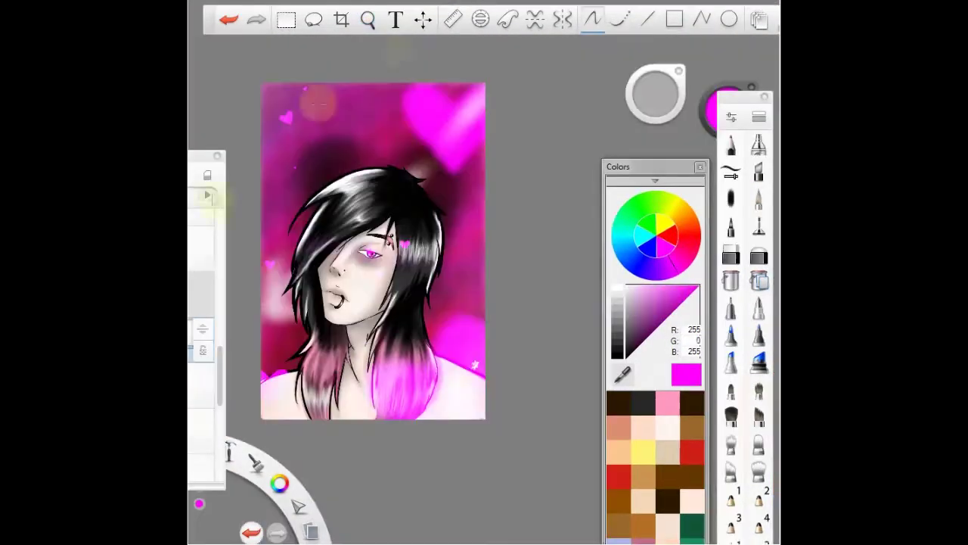